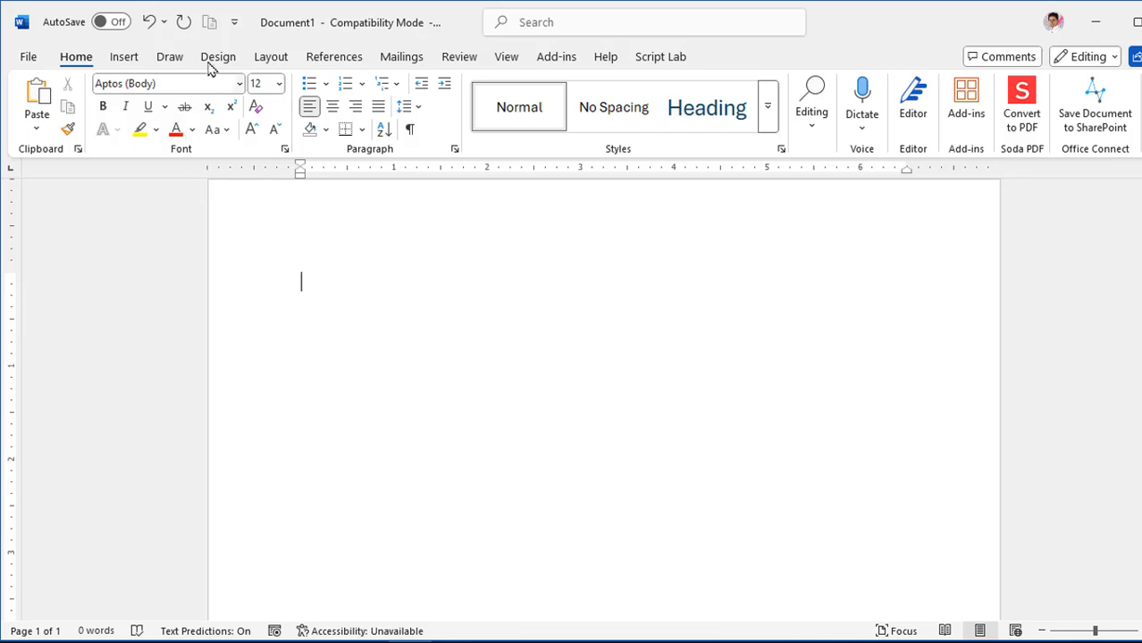
Step: Set a custom paper size of 5 inches wide by 5 inches high for the whole document
{"action": "left_click", "coordinate": [271, 59]}
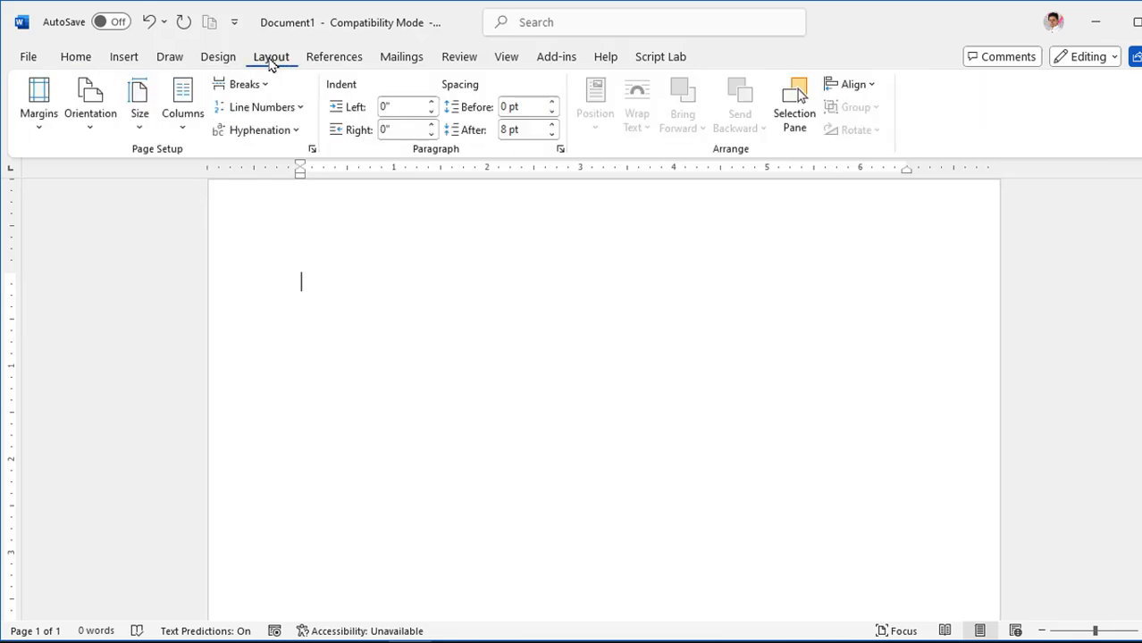
{"action": "left_click", "coordinate": [142, 124]}
{"action": "left_click", "coordinate": [191, 537]}
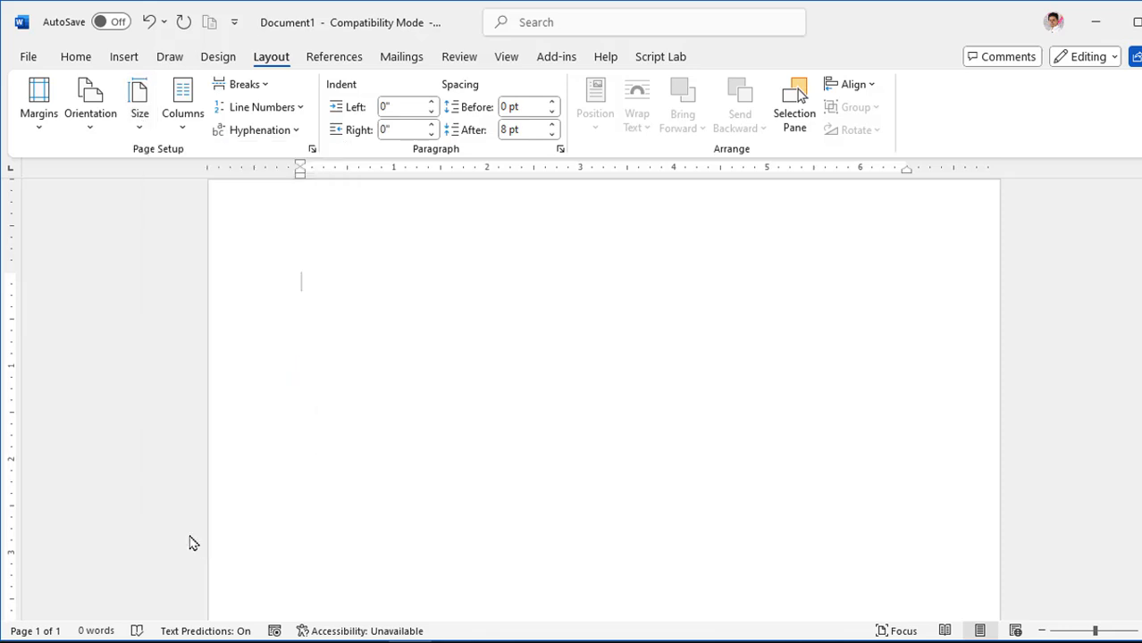
{"action": "left_click_drag", "start_coordinate": [510, 176], "coordinate": [459, 193]}
{"action": "type", "text": "55"}
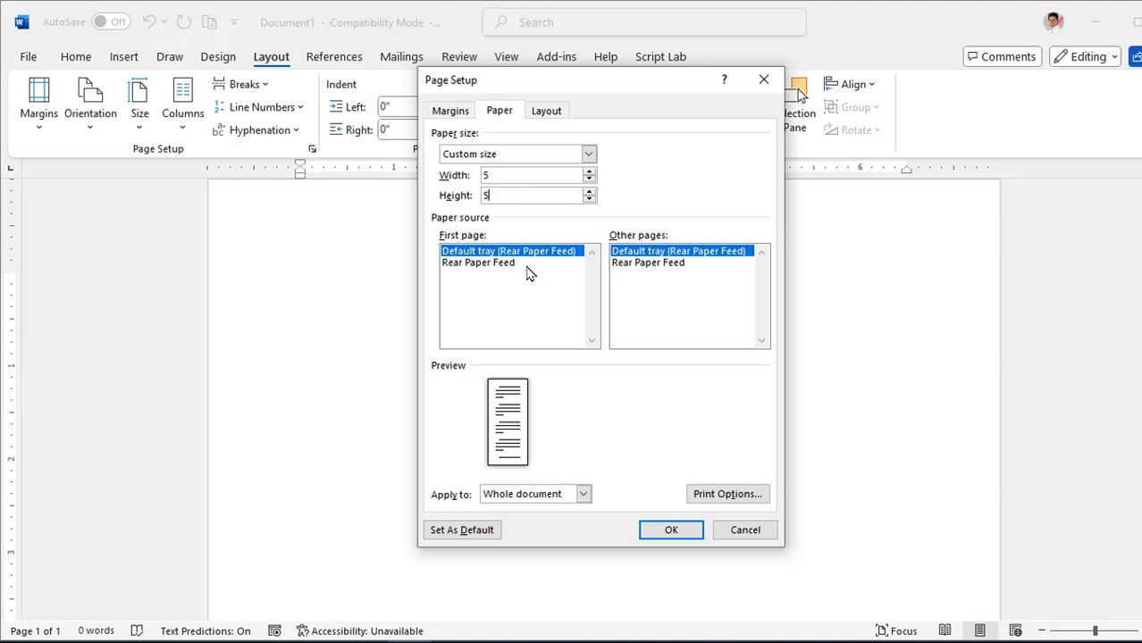
{"action": "left_click", "coordinate": [677, 532]}
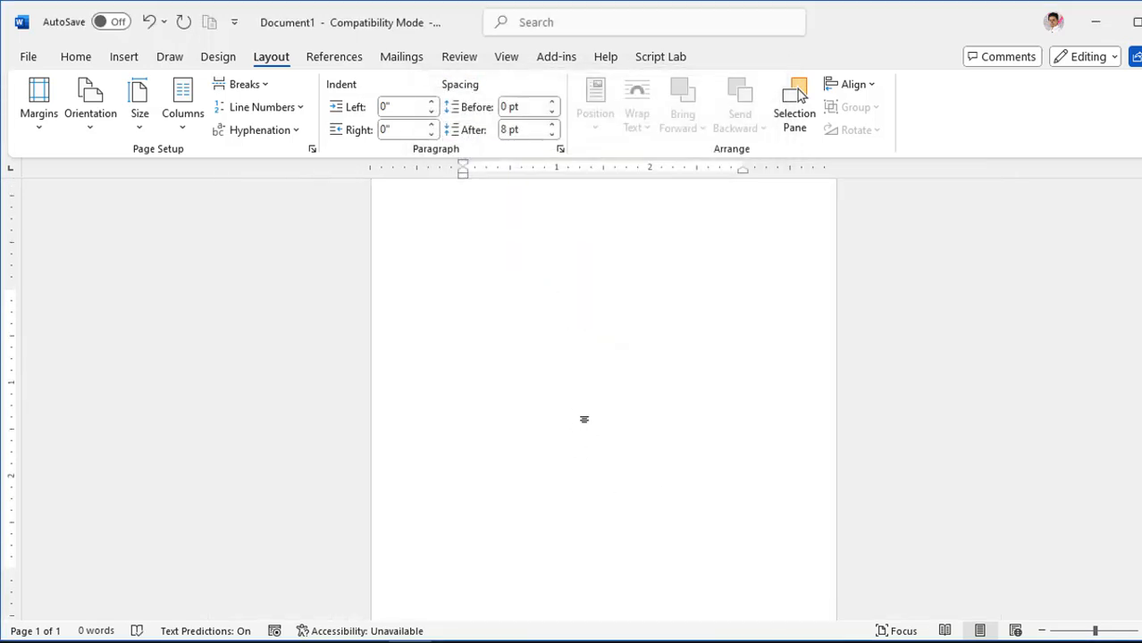
Step: Start a WordArt object in the first plain outline style with the text "S"
{"action": "left_click", "coordinate": [137, 60]}
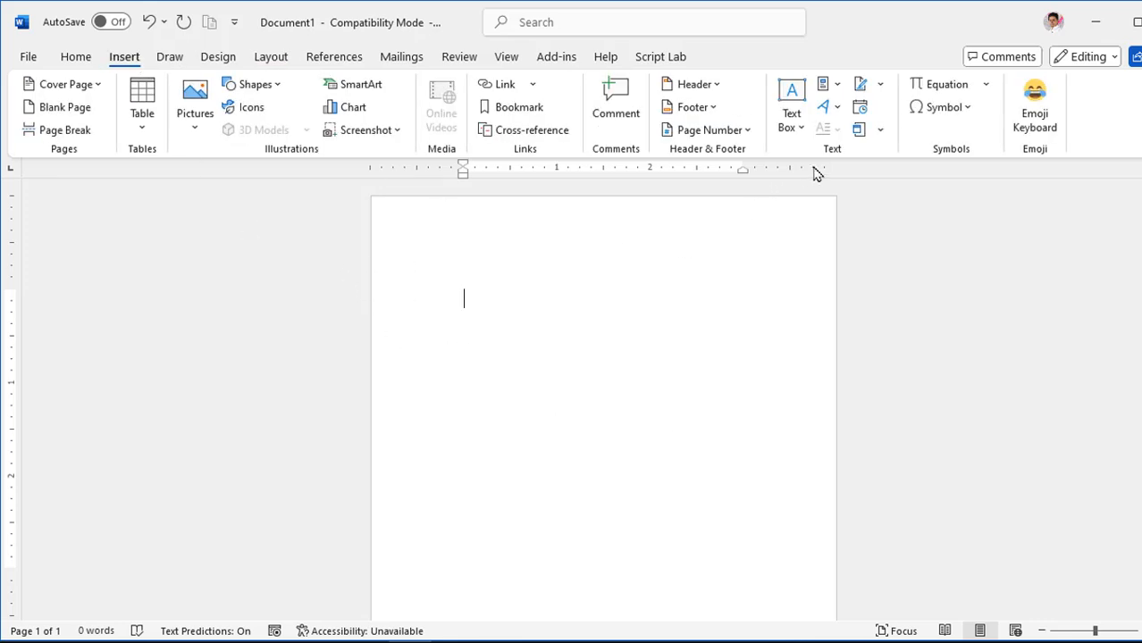
{"action": "left_click", "coordinate": [838, 108]}
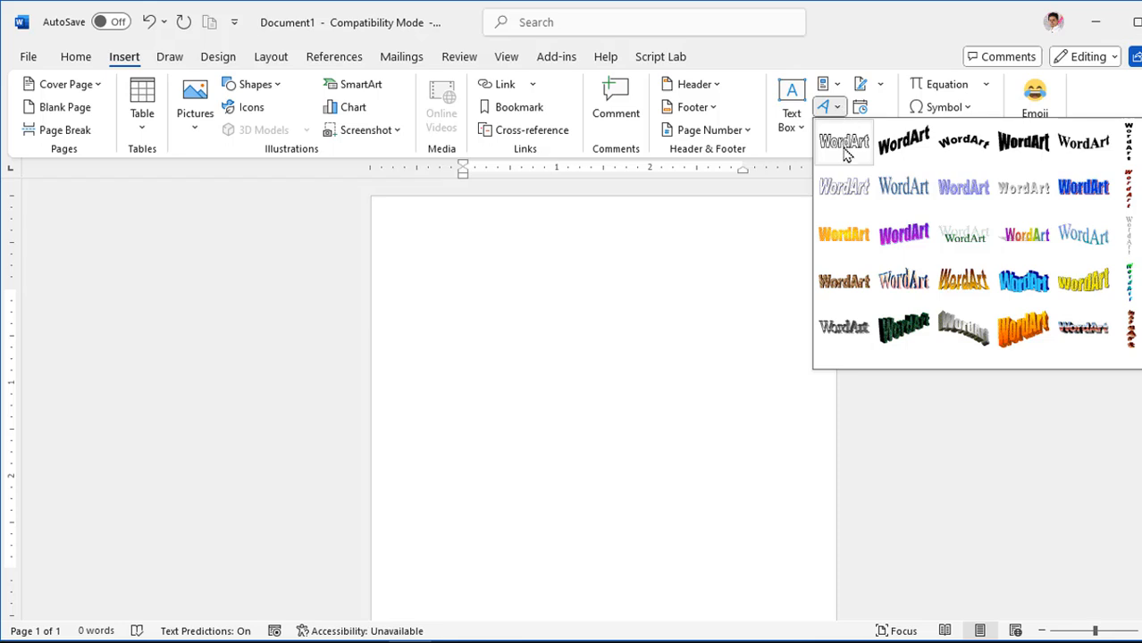
{"action": "left_click", "coordinate": [843, 148]}
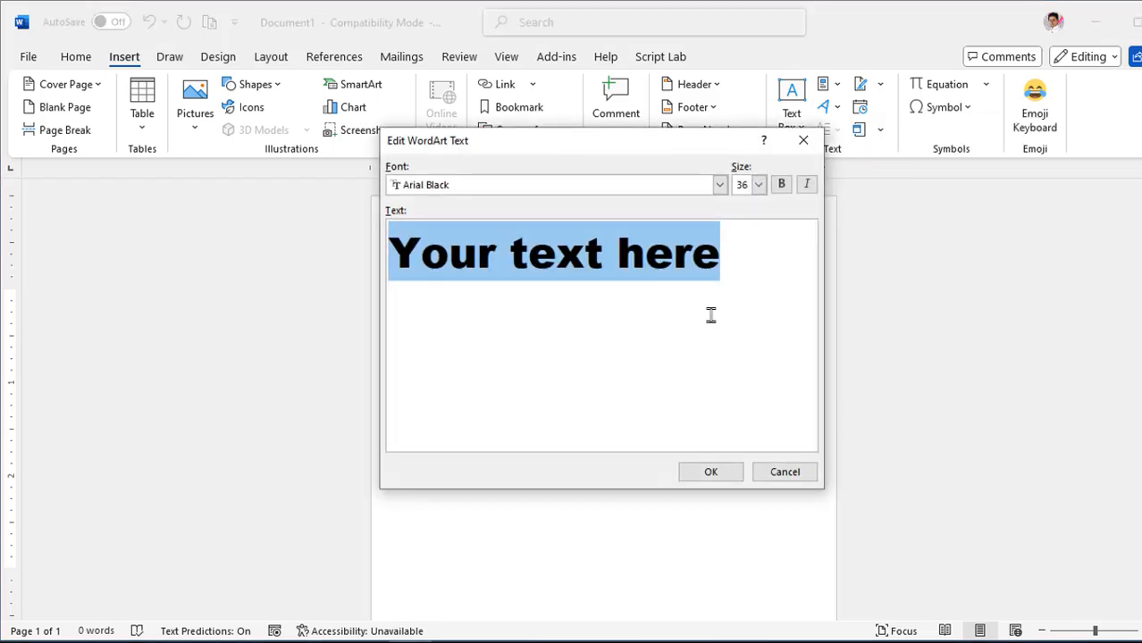
{"action": "type", "text": "S"}
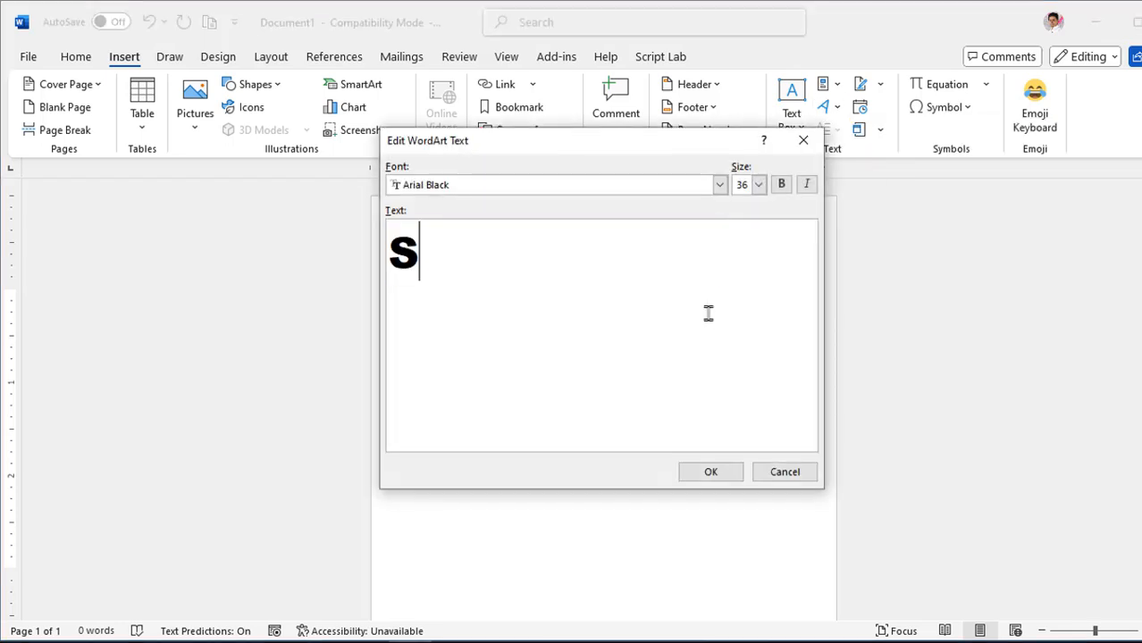
Step: Set the WordArt font to Times New Roman and insert the letter on the page
{"action": "double_click", "coordinate": [403, 253]}
{"action": "left_click", "coordinate": [719, 184]}
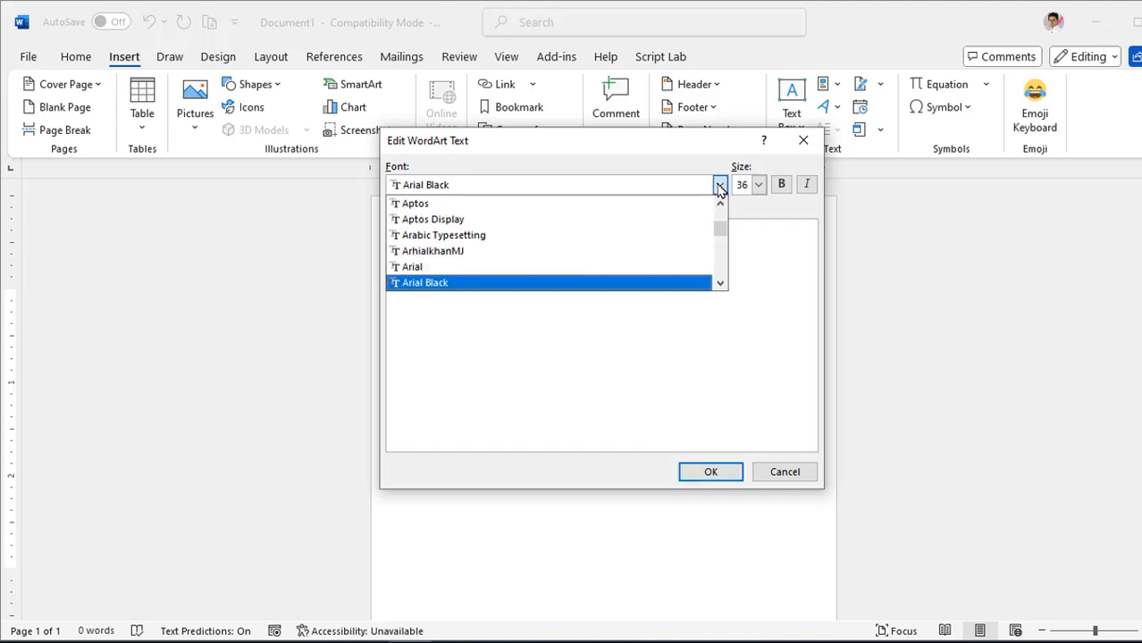
{"action": "scroll", "coordinate": [621, 264], "scroll_direction": "down", "scroll_amount": 3}
{"action": "scroll", "coordinate": [618, 264], "scroll_direction": "down", "scroll_amount": 2}
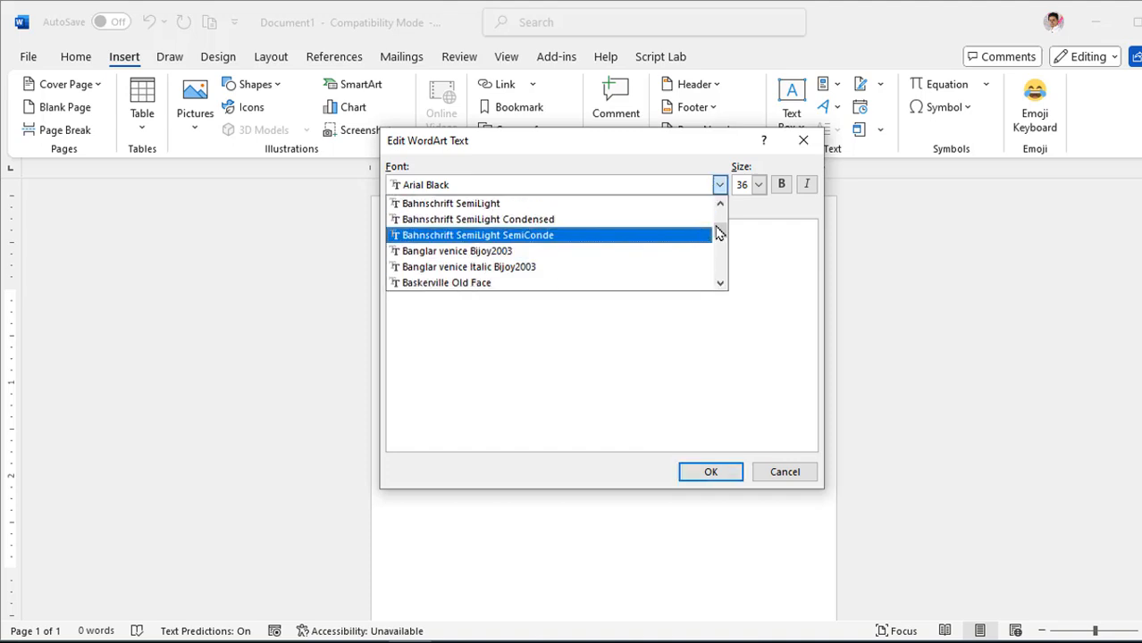
{"action": "left_click_drag", "start_coordinate": [718, 229], "coordinate": [706, 270]}
{"action": "scroll", "coordinate": [632, 260], "scroll_direction": "up", "scroll_amount": 4}
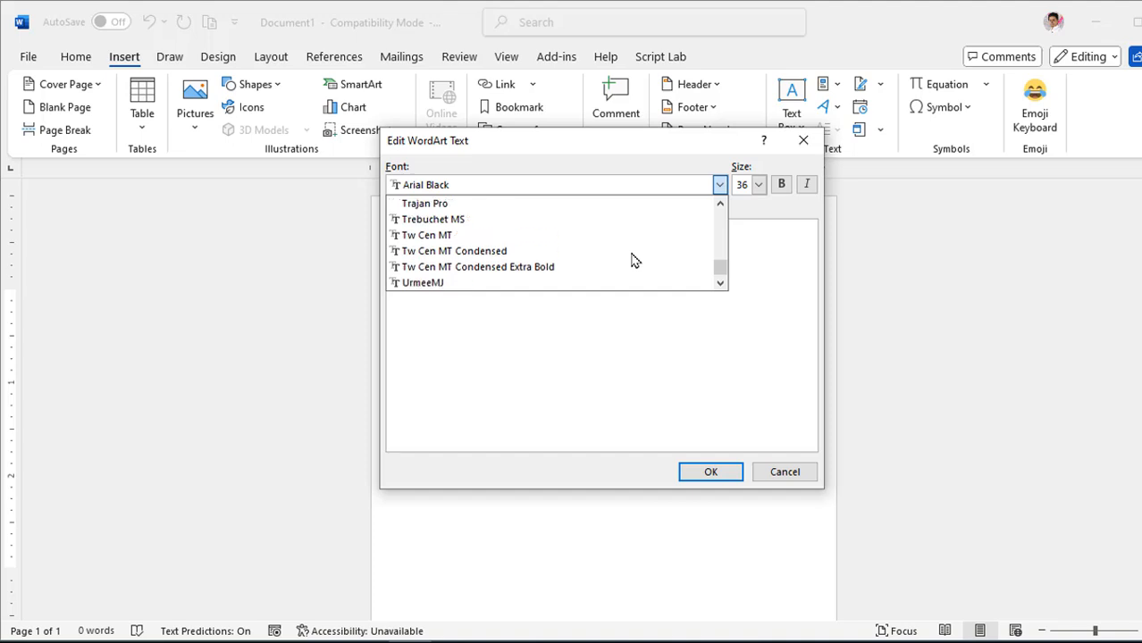
{"action": "scroll", "coordinate": [632, 259], "scroll_direction": "up", "scroll_amount": 5}
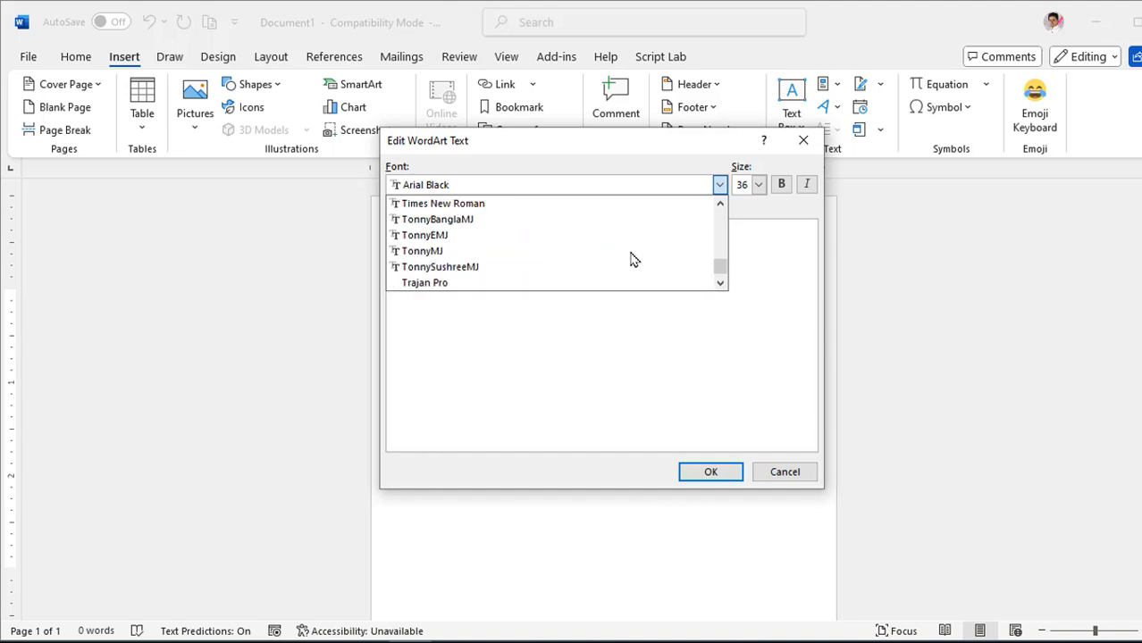
{"action": "left_click", "coordinate": [522, 226]}
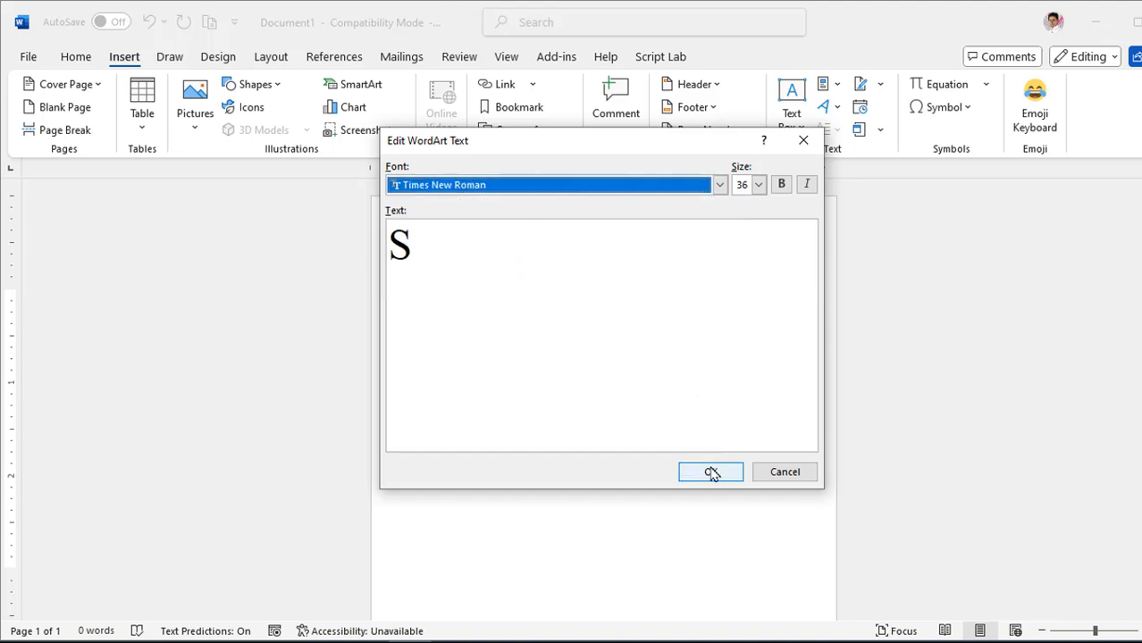
{"action": "left_click", "coordinate": [711, 472]}
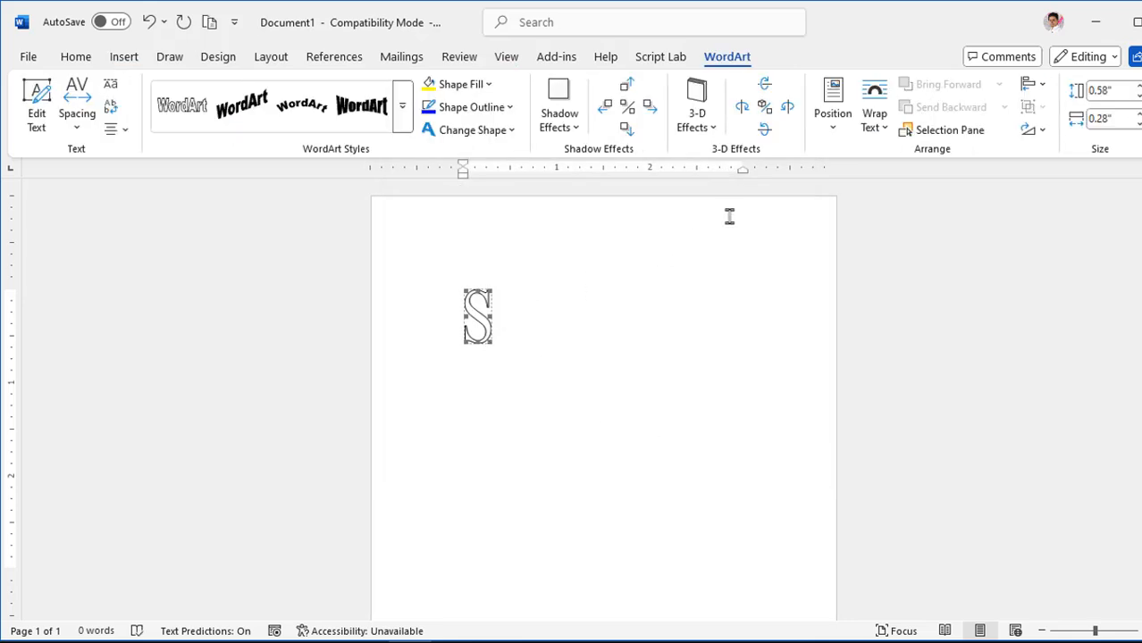
Step: Change the S's text wrapping so it floats freely, and enlarge it to about 3.22" high by 1.89" wide
{"action": "left_click", "coordinate": [875, 114]}
{"action": "left_click", "coordinate": [906, 309]}
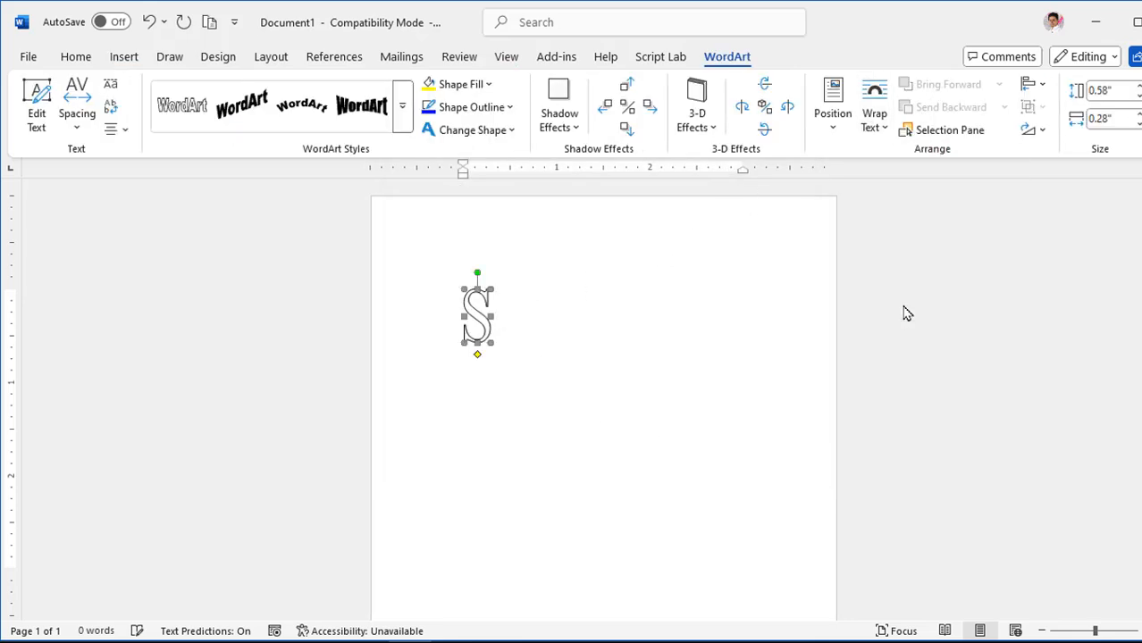
{"action": "left_click_drag", "start_coordinate": [490, 344], "coordinate": [691, 558]}
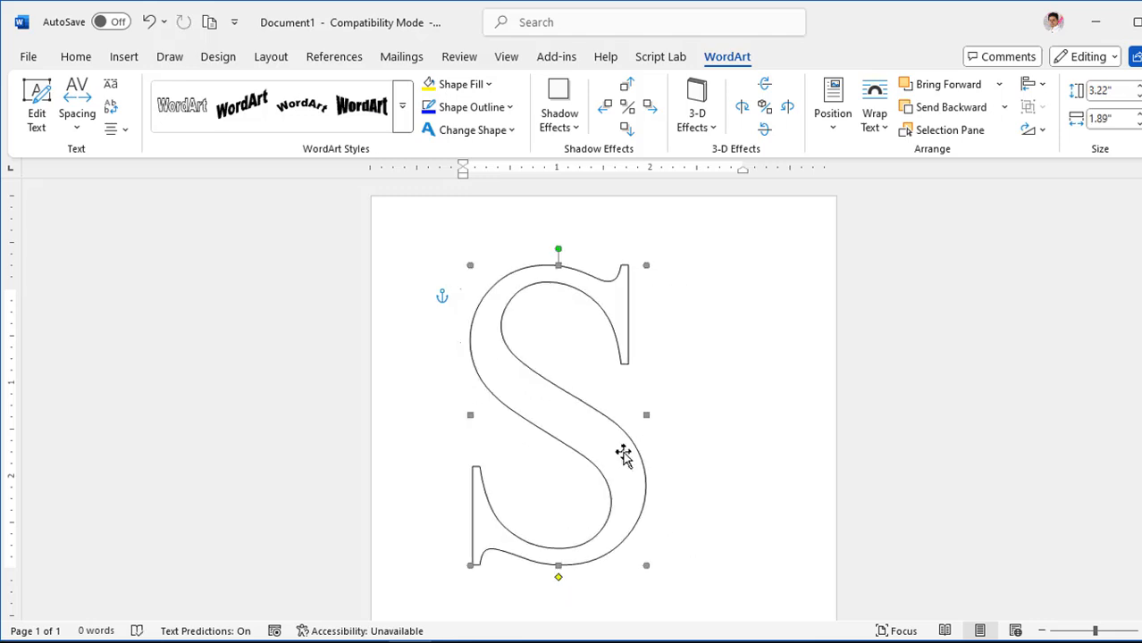
Step: Duplicate the S, offset the copy to the right of the original and change its text to "T"
{"action": "key", "text": "ctrl+d"}
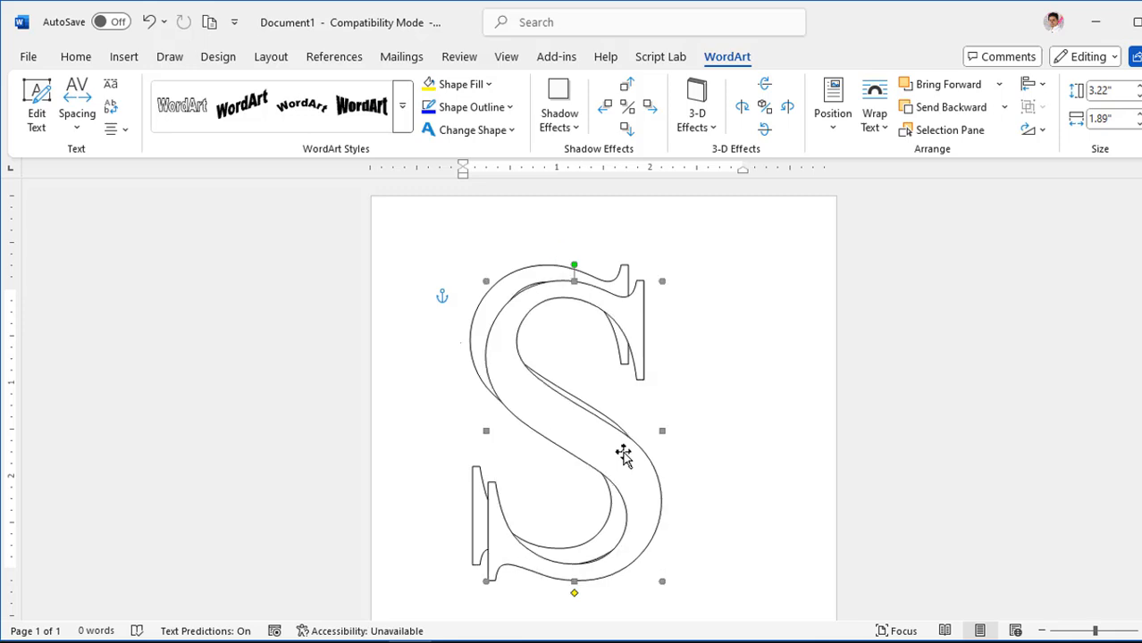
{"action": "left_click_drag", "start_coordinate": [624, 452], "coordinate": [670, 449]}
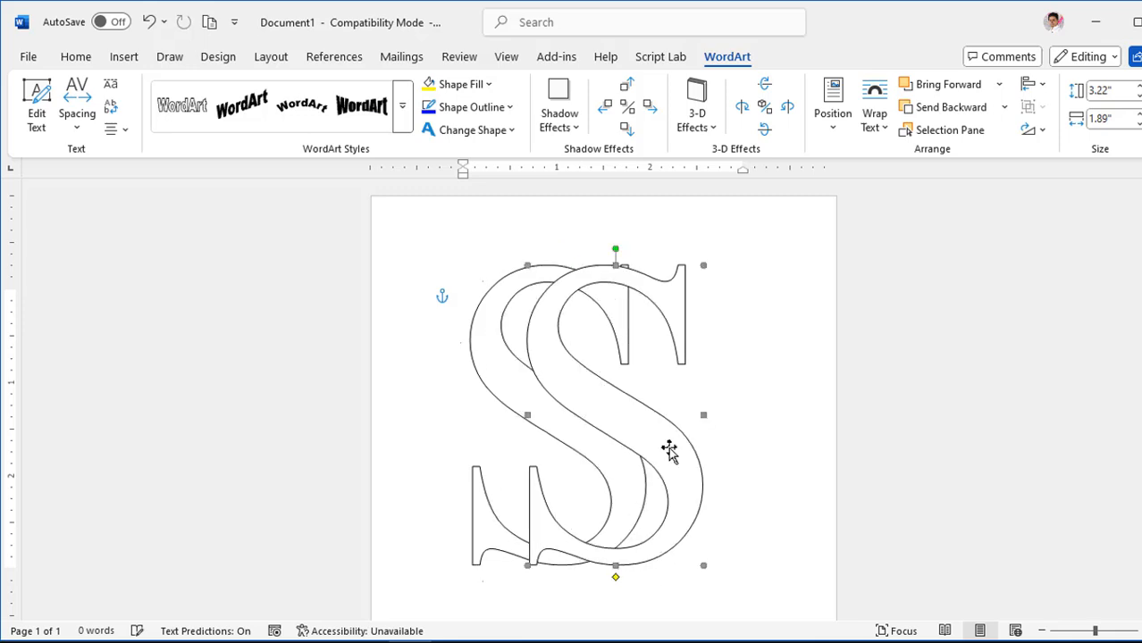
{"action": "left_click", "coordinate": [36, 111]}
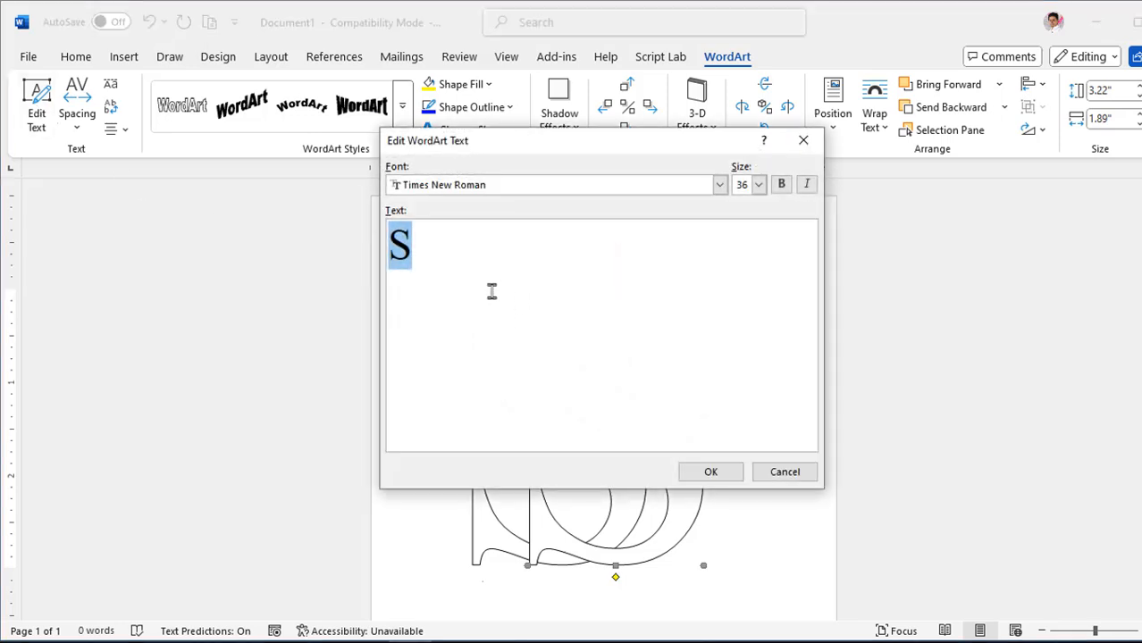
{"action": "type", "text": "T"}
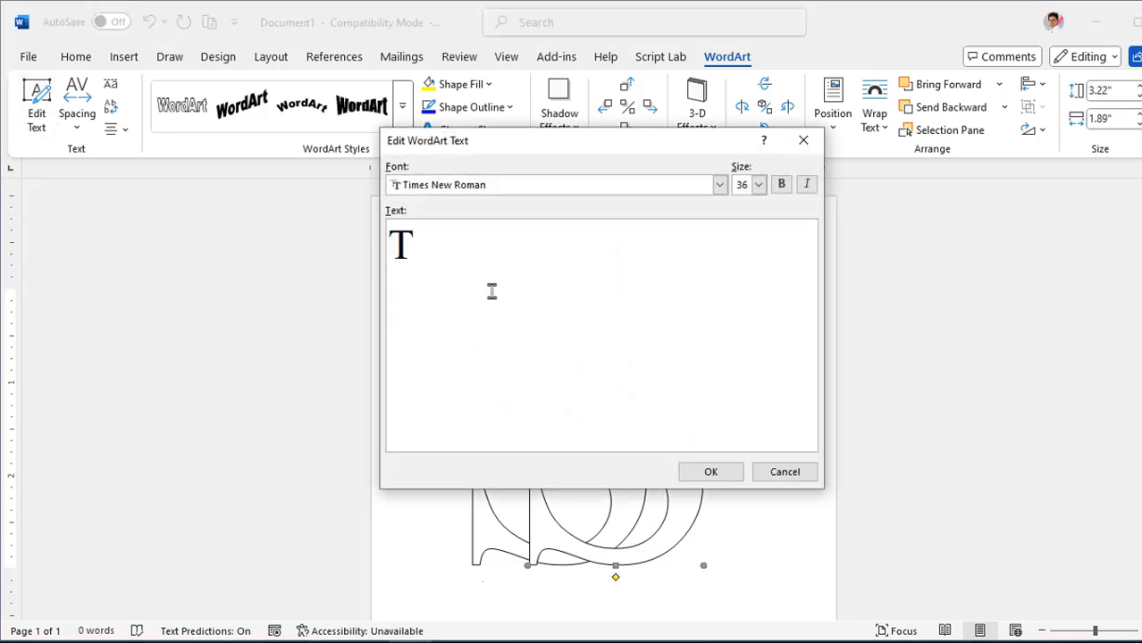
{"action": "left_click", "coordinate": [724, 475]}
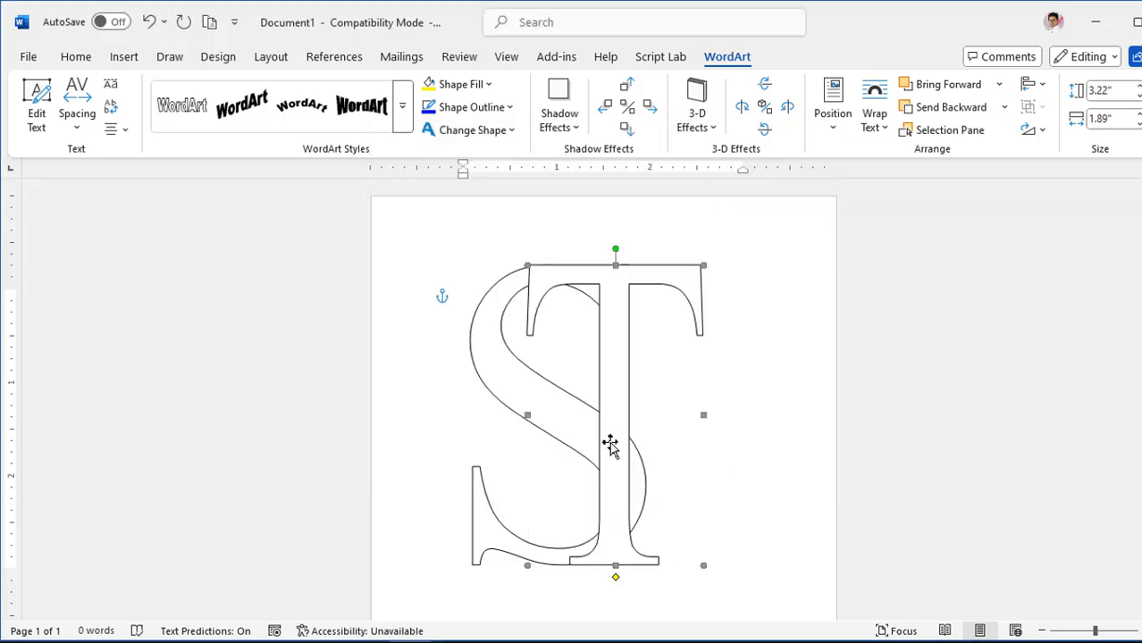
Step: Overlap the letters: lower the T slightly and widen it to about 2.34", and narrow the S to about 1.57" behind the T's stem
{"action": "left_click_drag", "start_coordinate": [607, 445], "coordinate": [607, 456]}
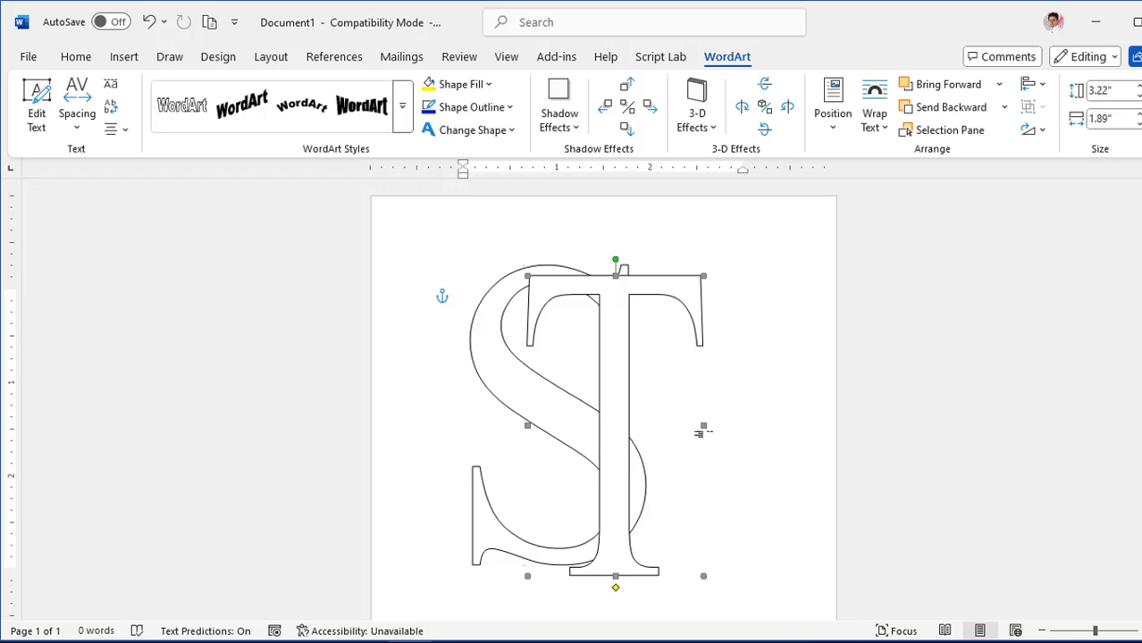
{"action": "left_click_drag", "start_coordinate": [725, 430], "coordinate": [726, 427]}
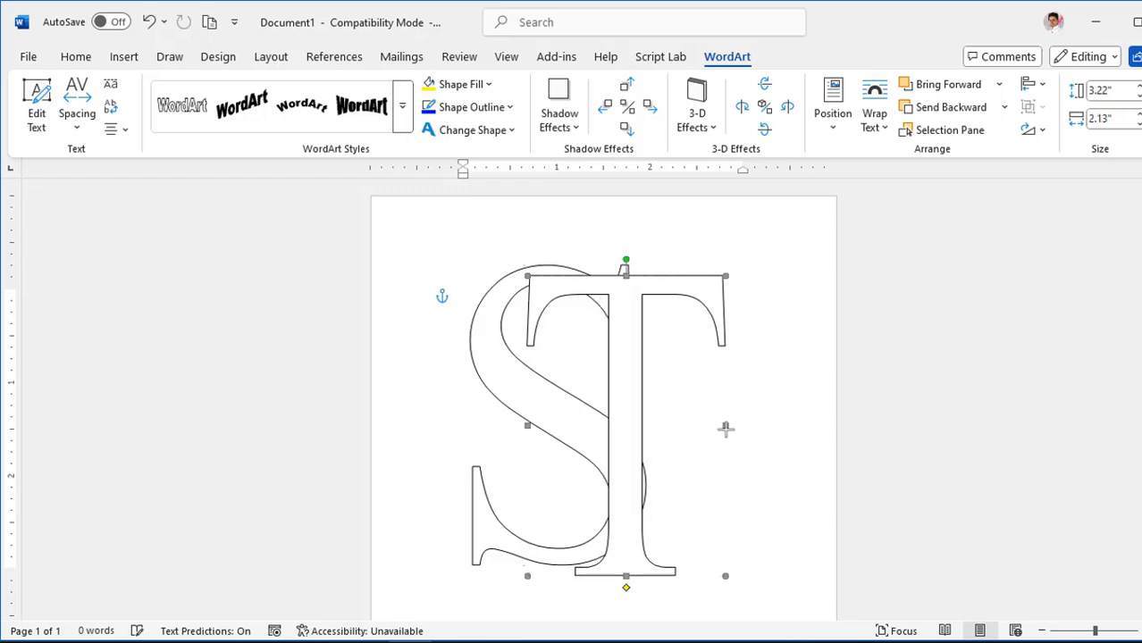
{"action": "left_click", "coordinate": [568, 431]}
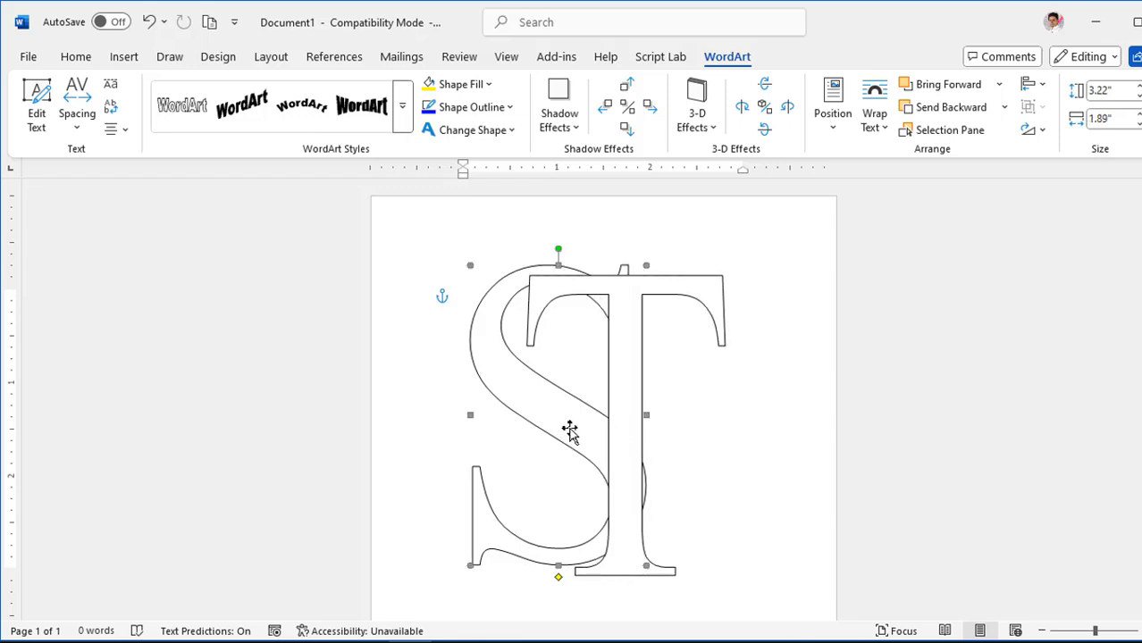
{"action": "left_click_drag", "start_coordinate": [576, 431], "coordinate": [616, 405]}
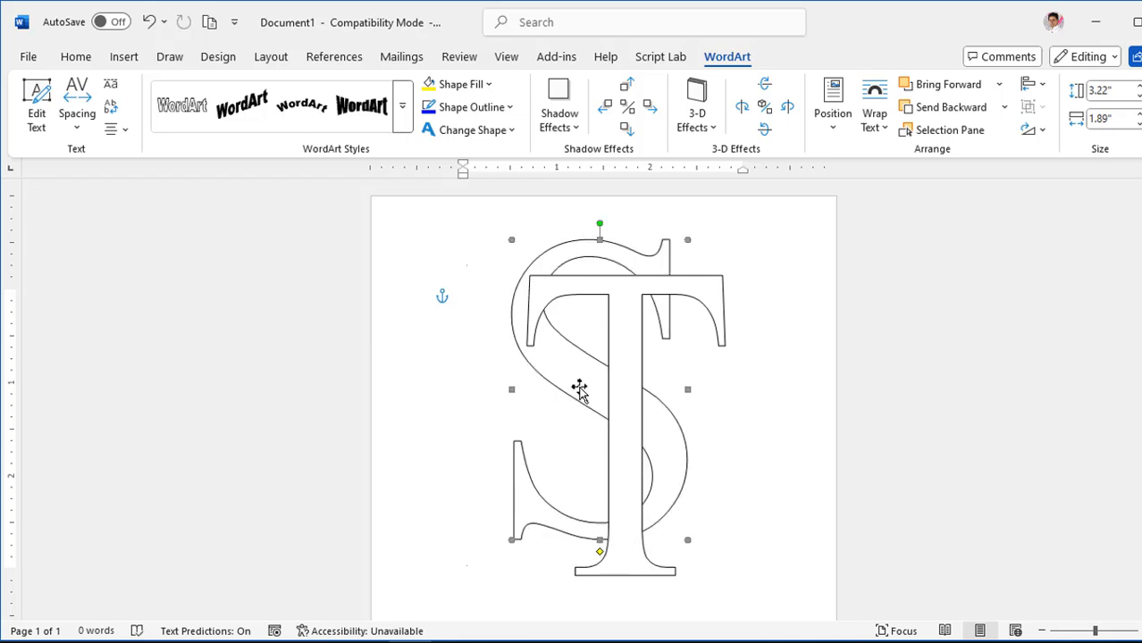
{"action": "left_click_drag", "start_coordinate": [685, 389], "coordinate": [659, 384]}
{"action": "left_click_drag", "start_coordinate": [562, 382], "coordinate": [590, 385]}
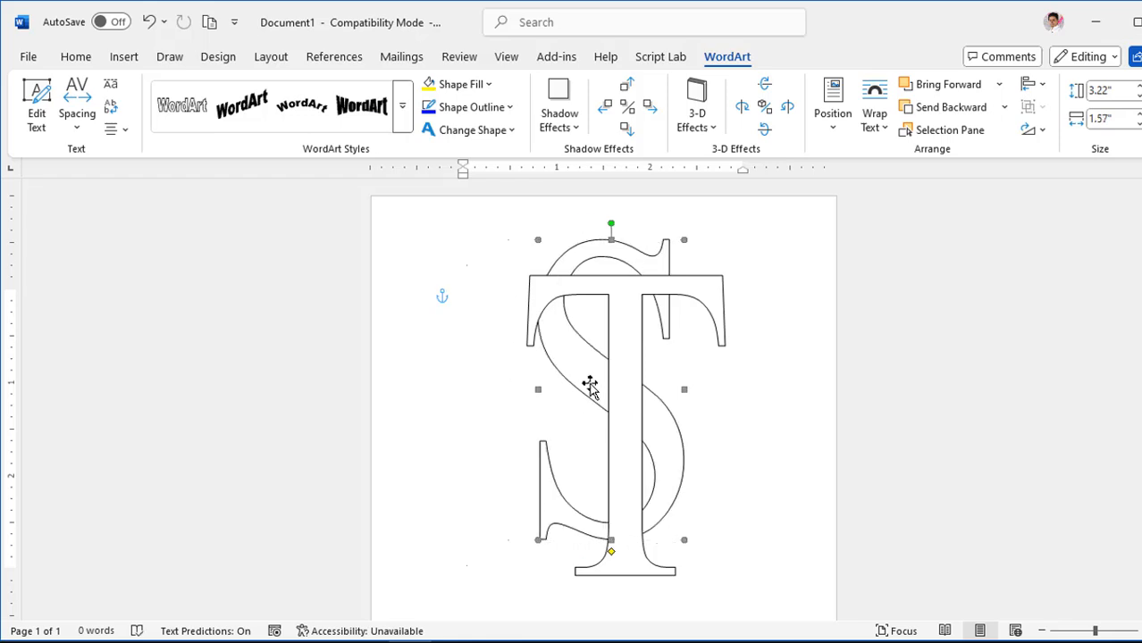
{"action": "left_click", "coordinate": [623, 417]}
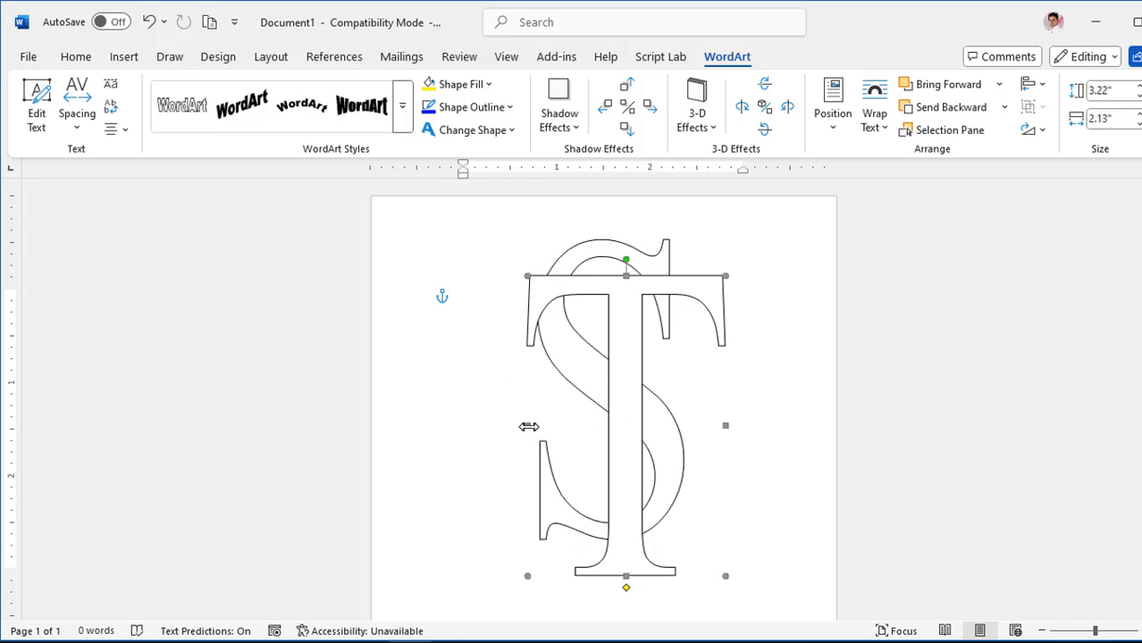
{"action": "left_click_drag", "start_coordinate": [513, 425], "coordinate": [506, 425]}
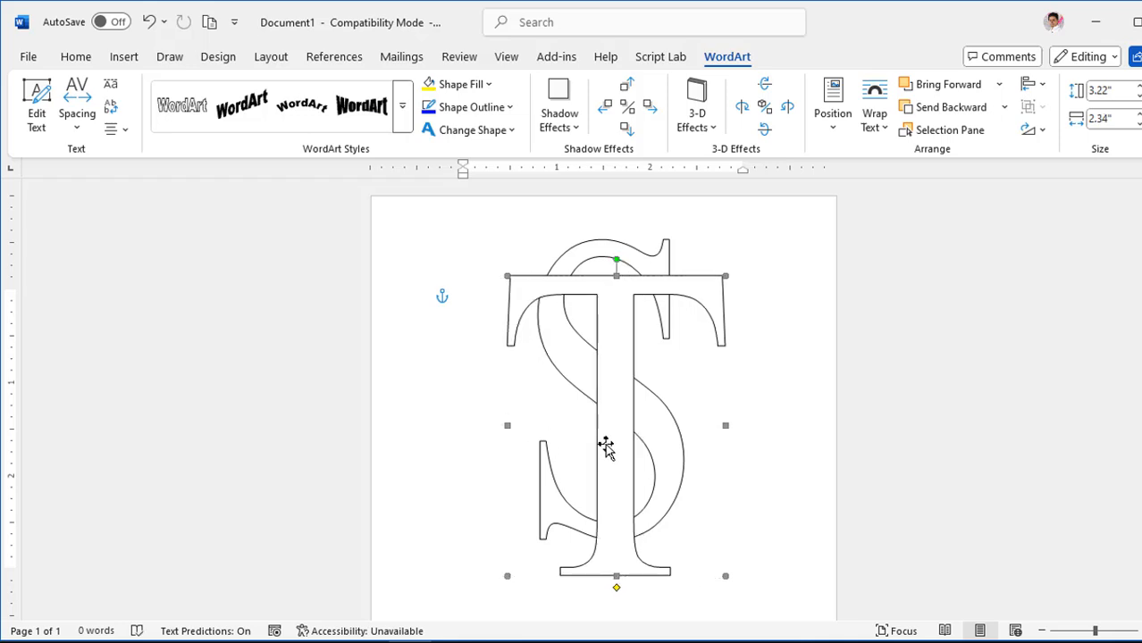
Step: Select both letters together and nudge them slightly left to centre the monogram on the page
{"action": "left_click", "coordinate": [652, 422]}
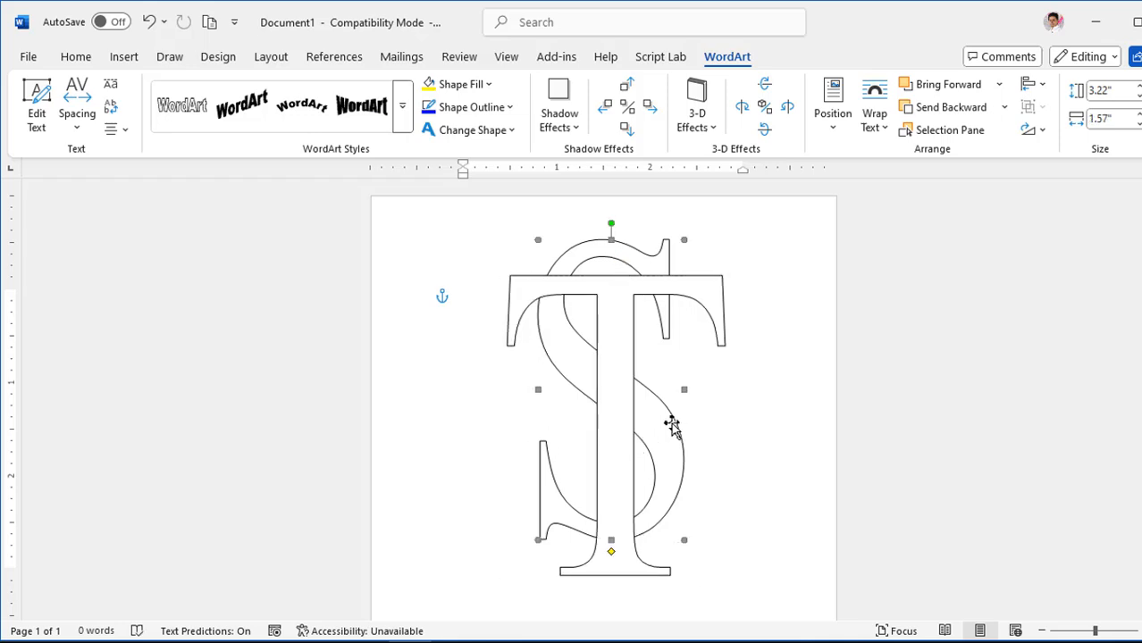
{"action": "left_click", "coordinate": [670, 296]}
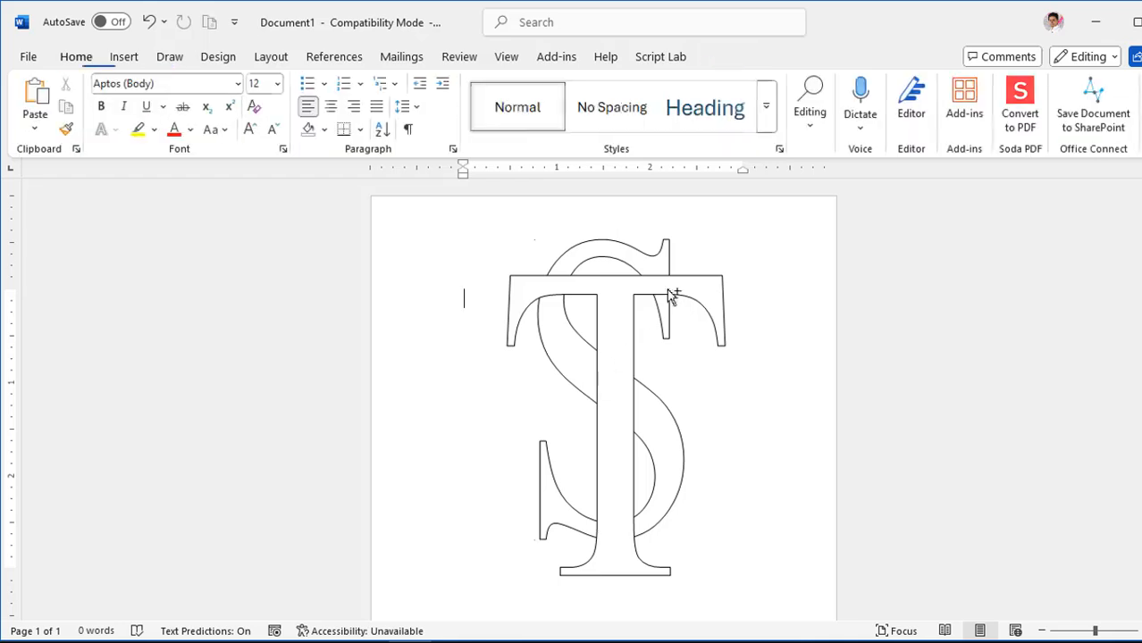
{"action": "left_click", "coordinate": [695, 295], "text": "ctrl"}
{"action": "left_click", "coordinate": [569, 360], "text": "ctrl"}
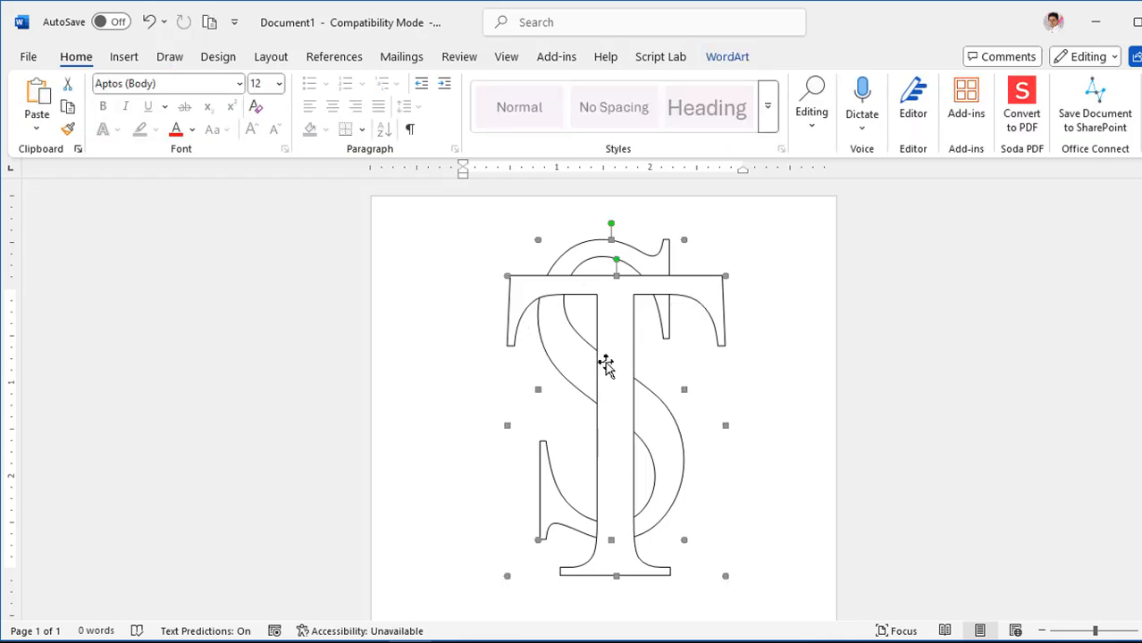
{"action": "key", "text": "Left"}
{"action": "key", "text": "Left"}
{"action": "key", "text": "Left"}
{"action": "key", "text": "Left"}
{"action": "key", "text": "Left"}
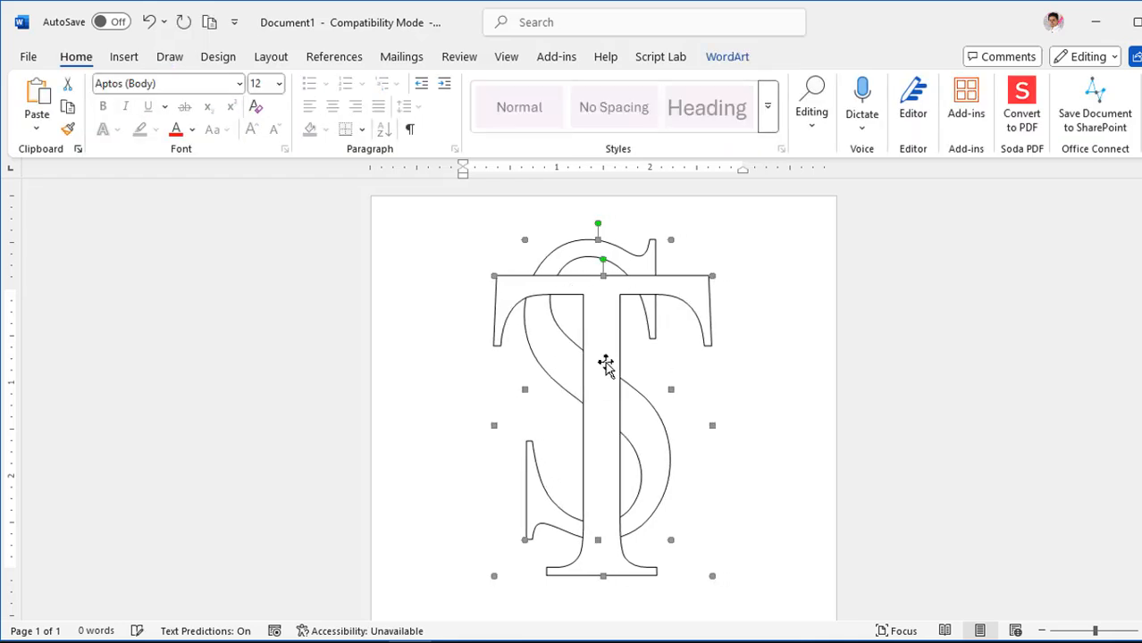
{"action": "key", "text": "Right"}
{"action": "key", "text": "Right"}
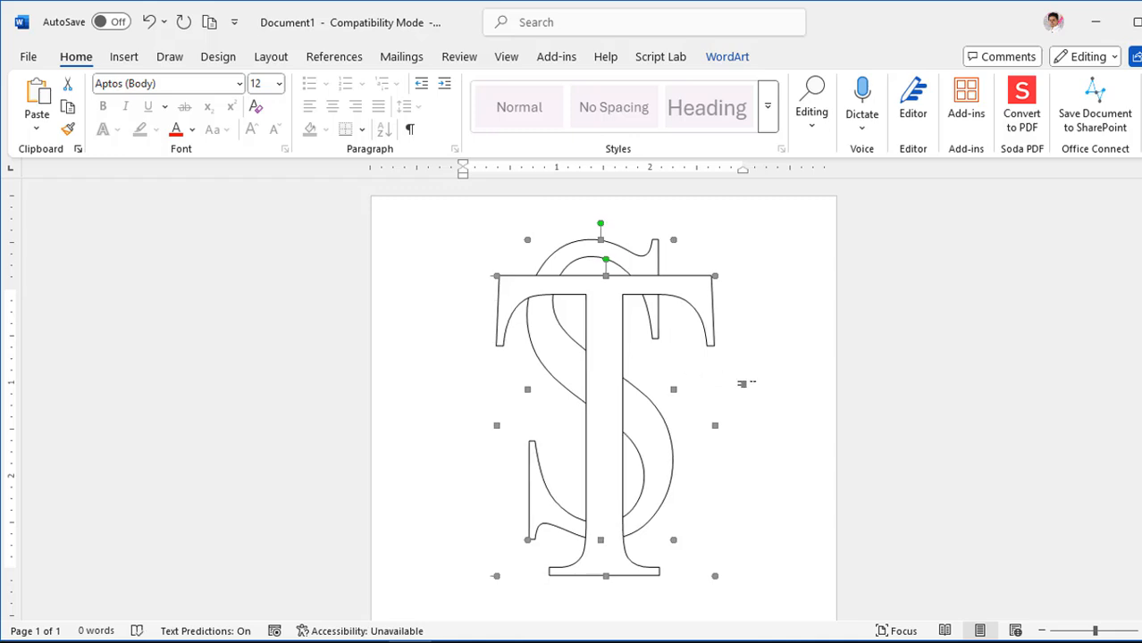
Step: Bring the S forward so it sits in front of the T
{"action": "left_click", "coordinate": [731, 433]}
{"action": "left_click", "coordinate": [664, 431]}
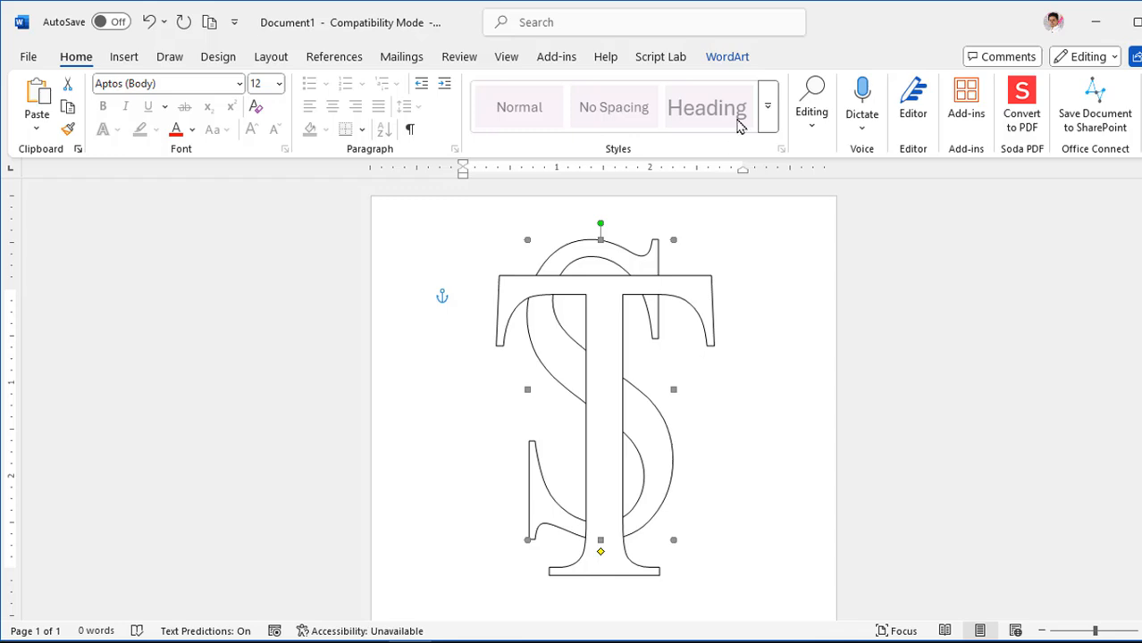
{"action": "left_click", "coordinate": [727, 56]}
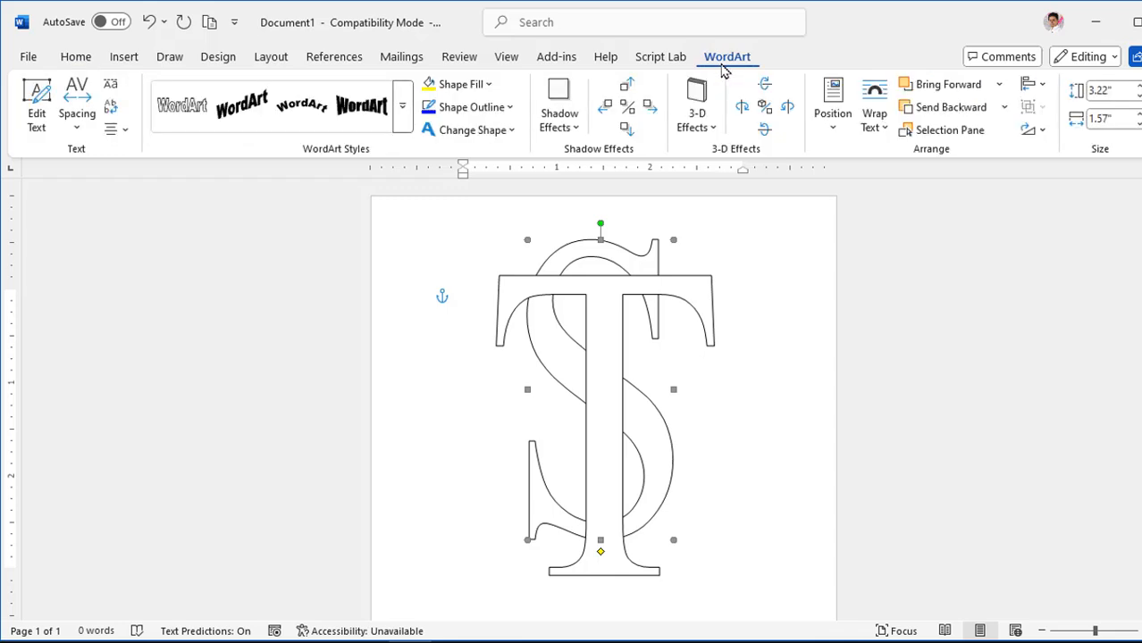
{"action": "left_click", "coordinate": [948, 90]}
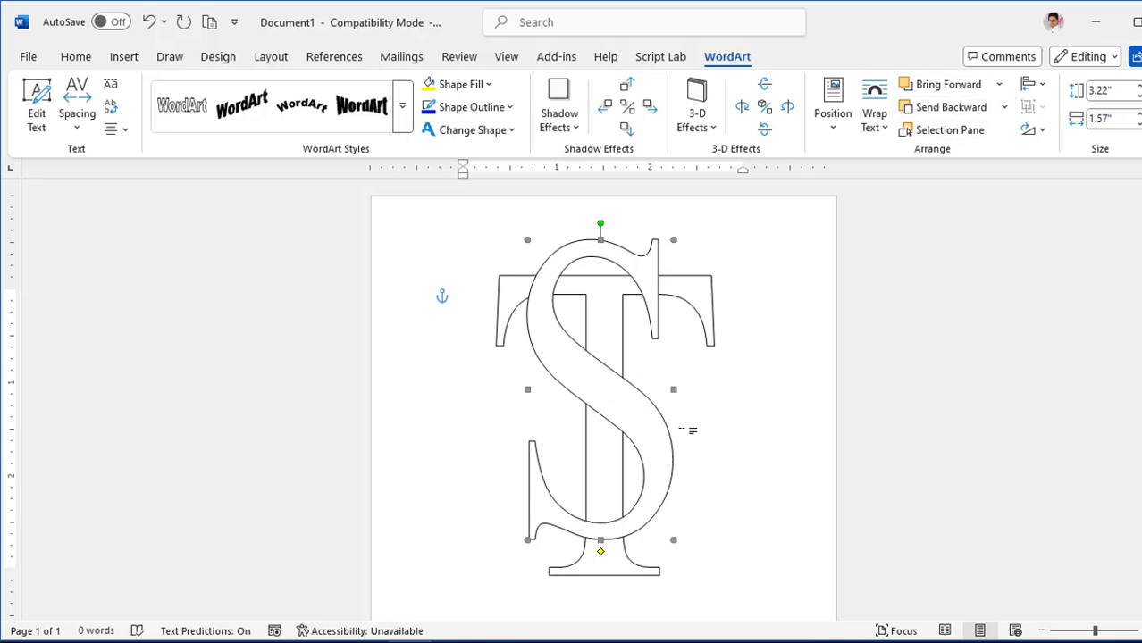
Step: Fill the T with the standard red colour
{"action": "left_click", "coordinate": [606, 339]}
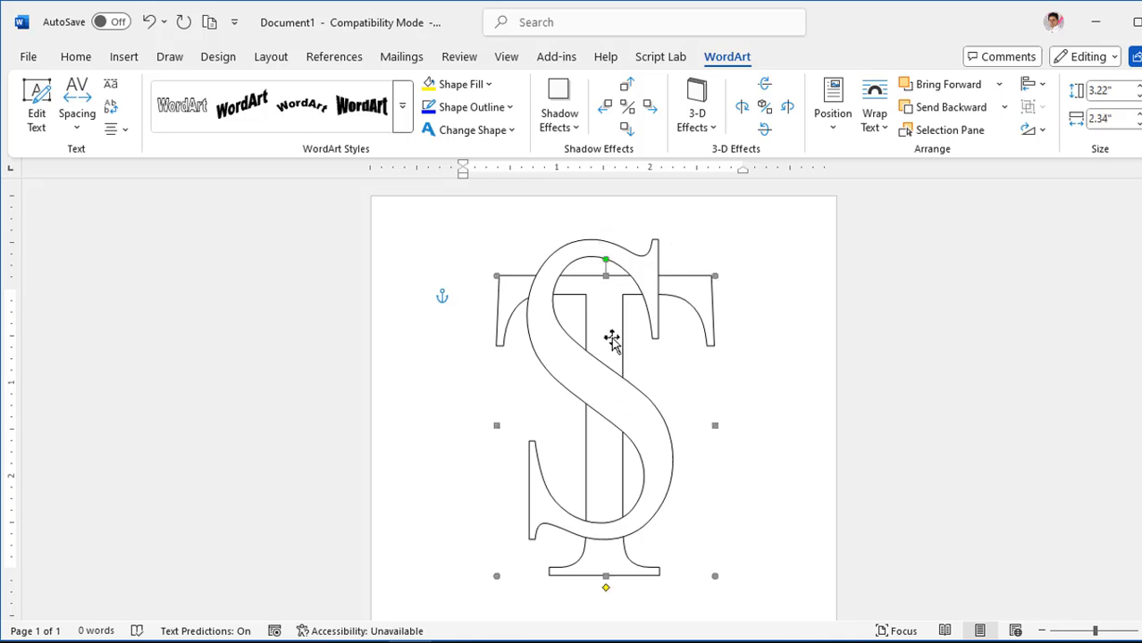
{"action": "left_click", "coordinate": [460, 85]}
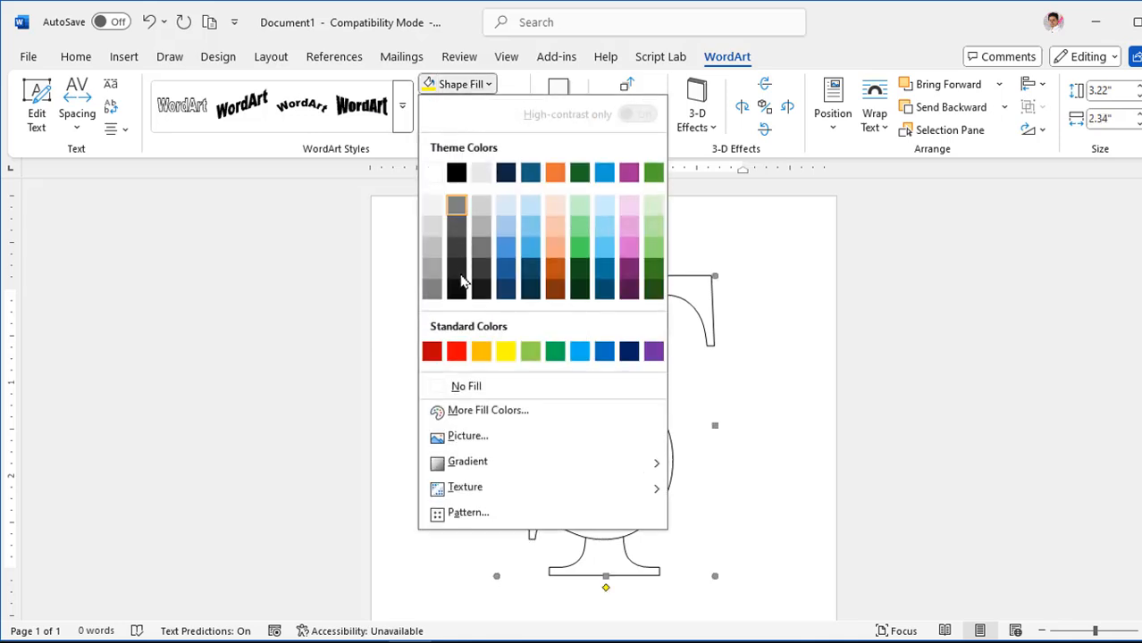
{"action": "left_click", "coordinate": [457, 349]}
Step: Give the T a white outline with a weight of 3 pt
{"action": "left_click", "coordinate": [478, 107]}
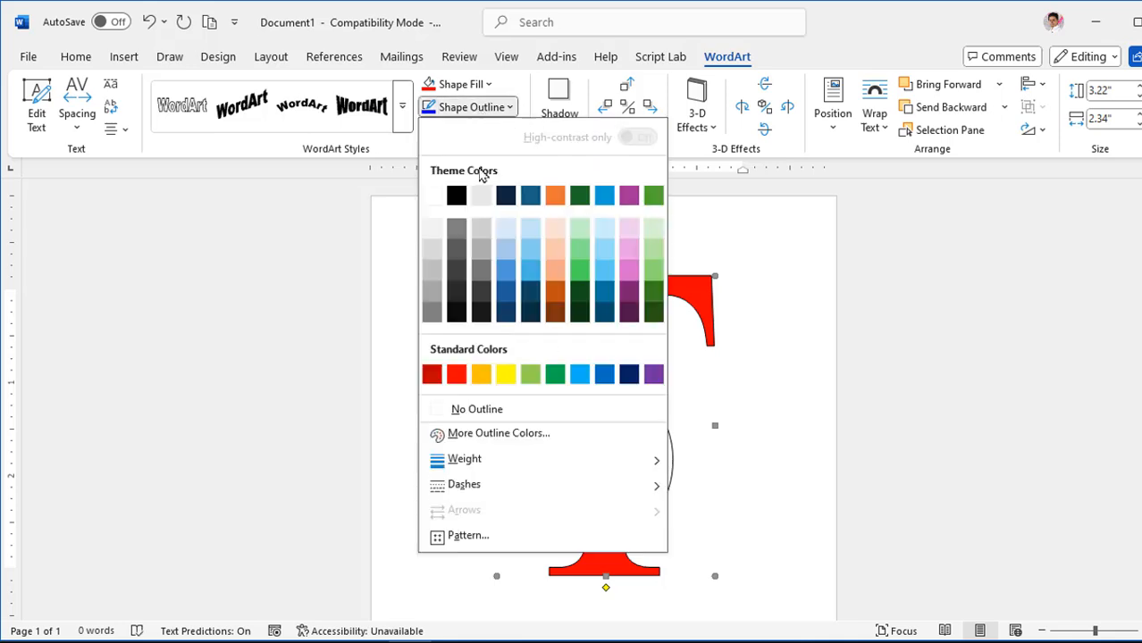
{"action": "mouse_move", "coordinate": [496, 465]}
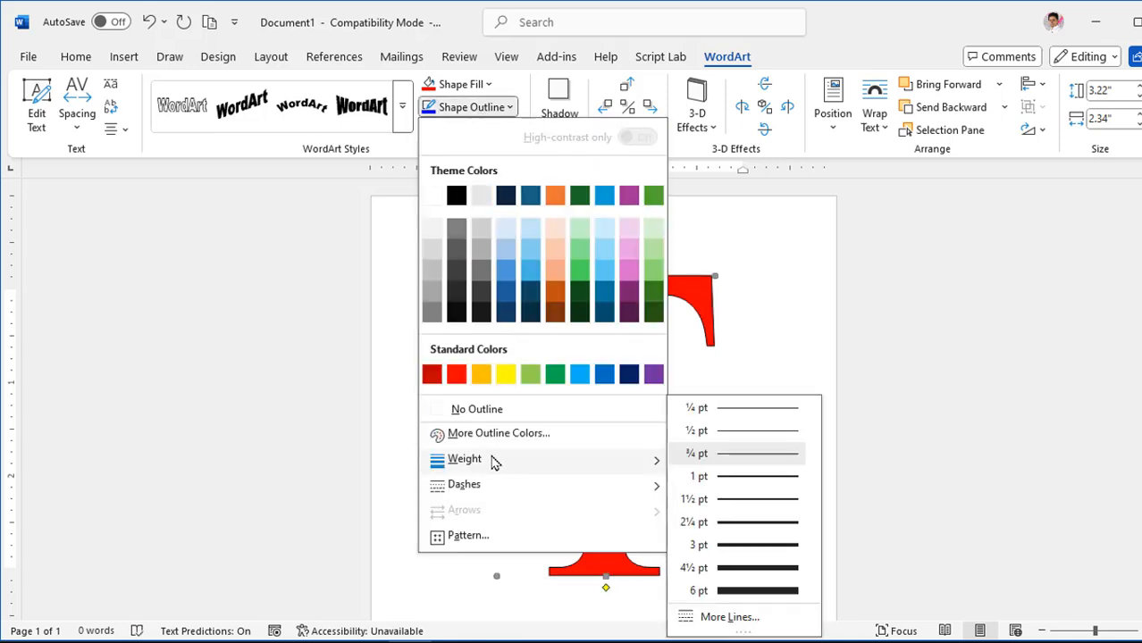
{"action": "left_click", "coordinate": [747, 547]}
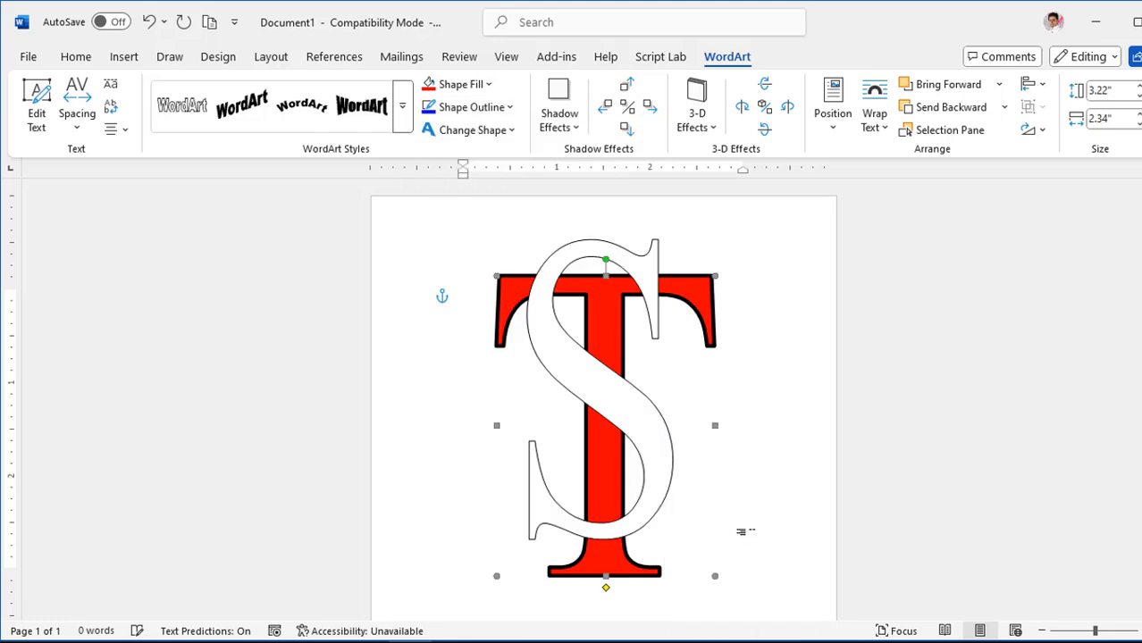
{"action": "left_click", "coordinate": [466, 109]}
{"action": "left_click", "coordinate": [430, 196]}
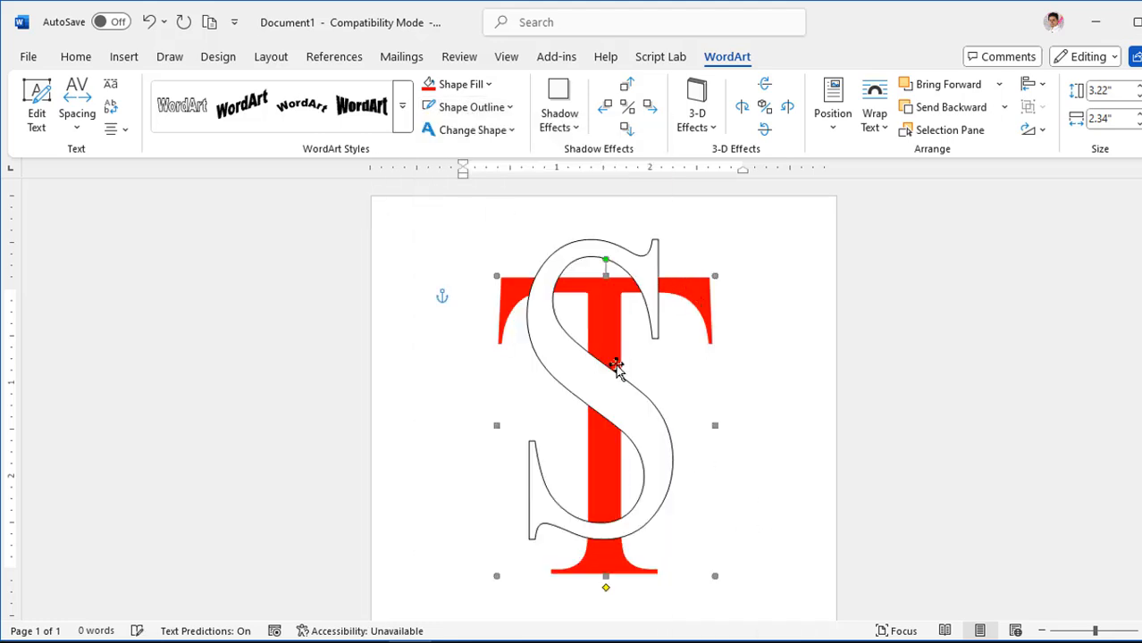
Step: Fill the S with a horizontal two-colour gradient running from light blue to light green
{"action": "left_click", "coordinate": [600, 391]}
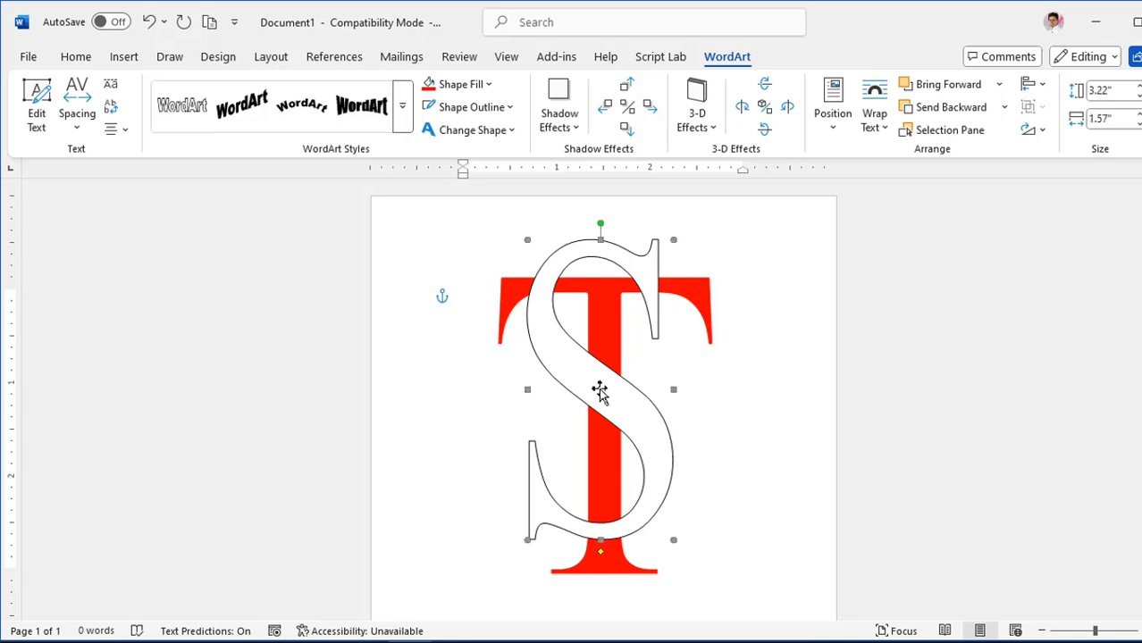
{"action": "left_click", "coordinate": [470, 89]}
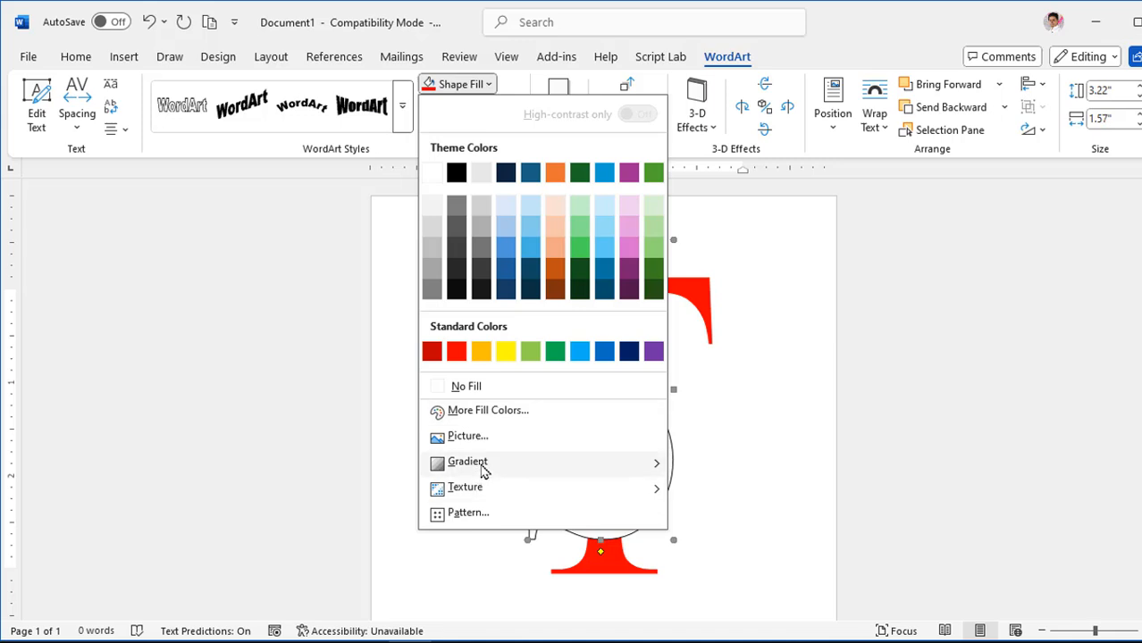
{"action": "mouse_move", "coordinate": [482, 469]}
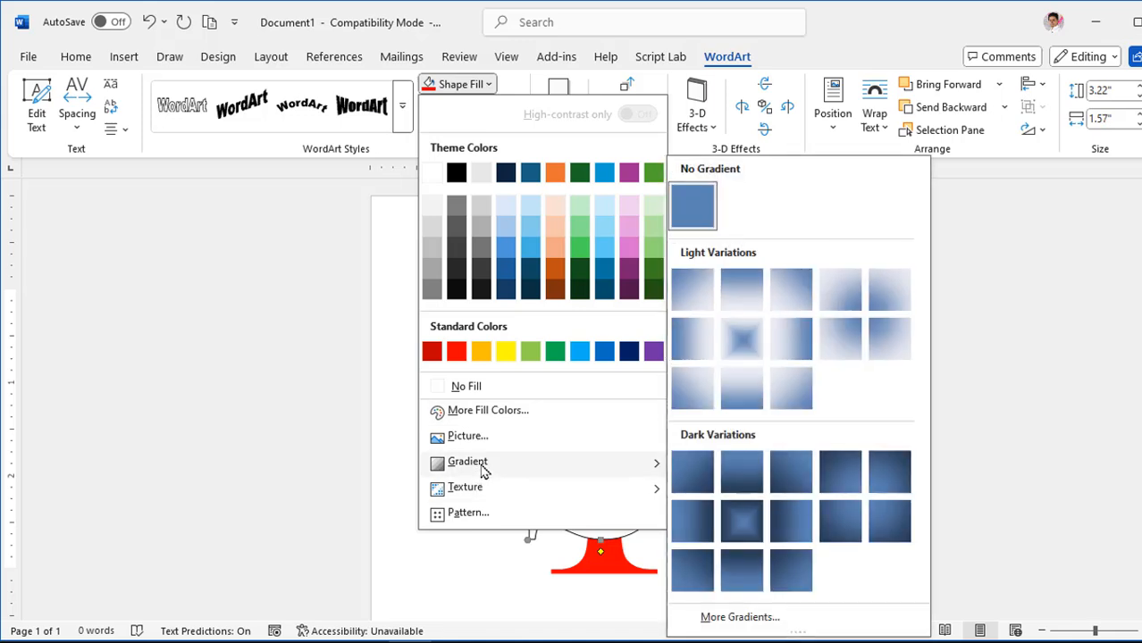
{"action": "left_click", "coordinate": [734, 617]}
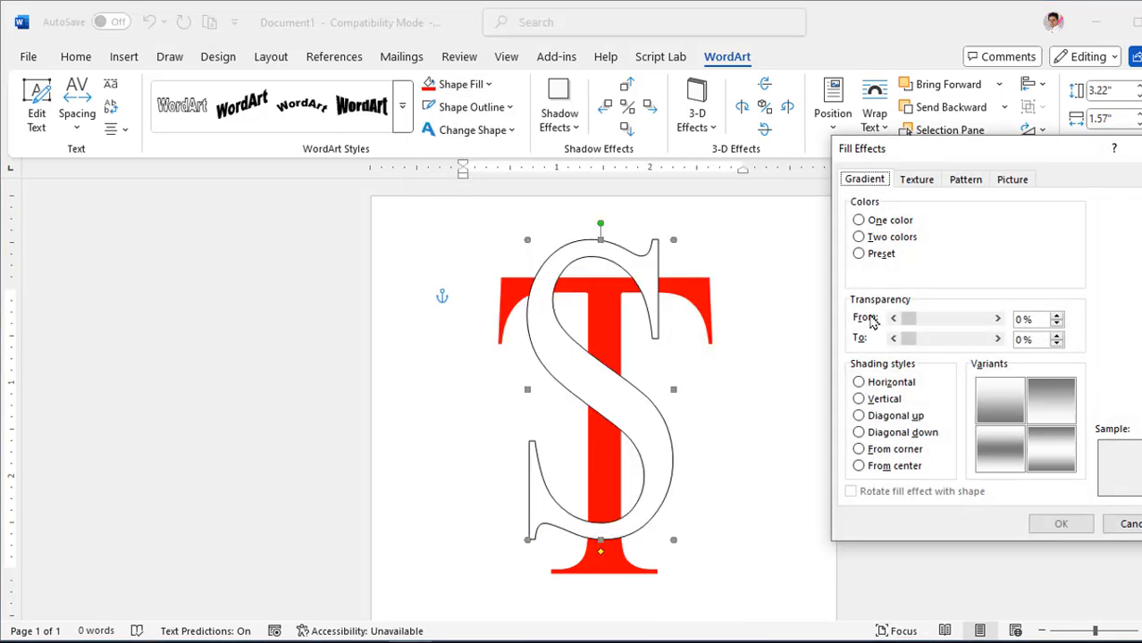
{"action": "left_click_drag", "start_coordinate": [962, 155], "coordinate": [851, 161]}
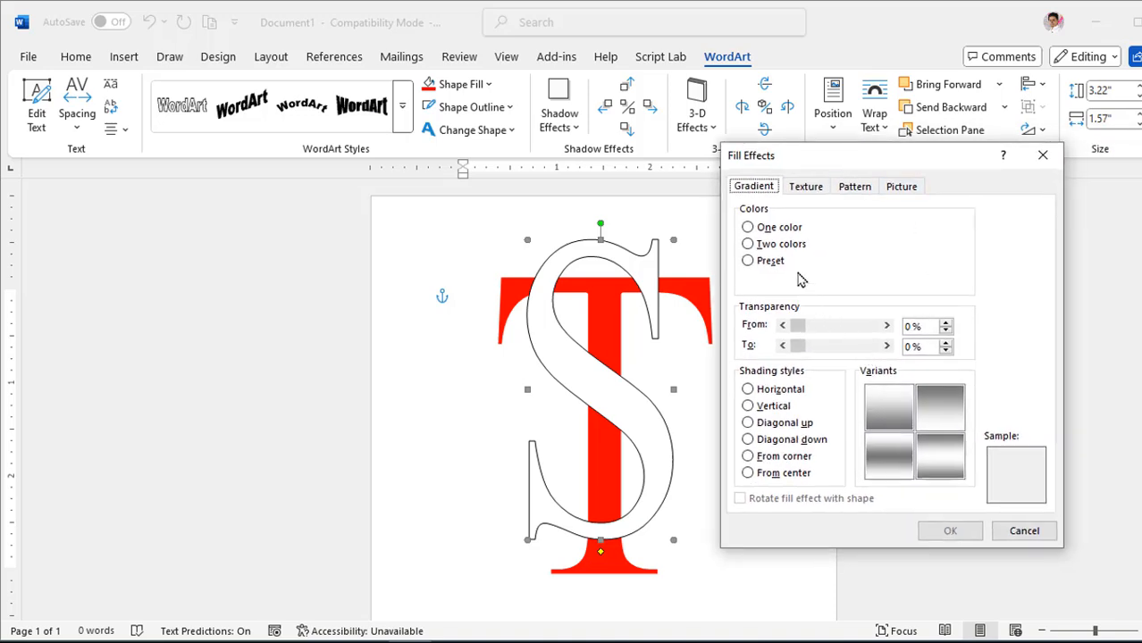
{"action": "left_click", "coordinate": [766, 257]}
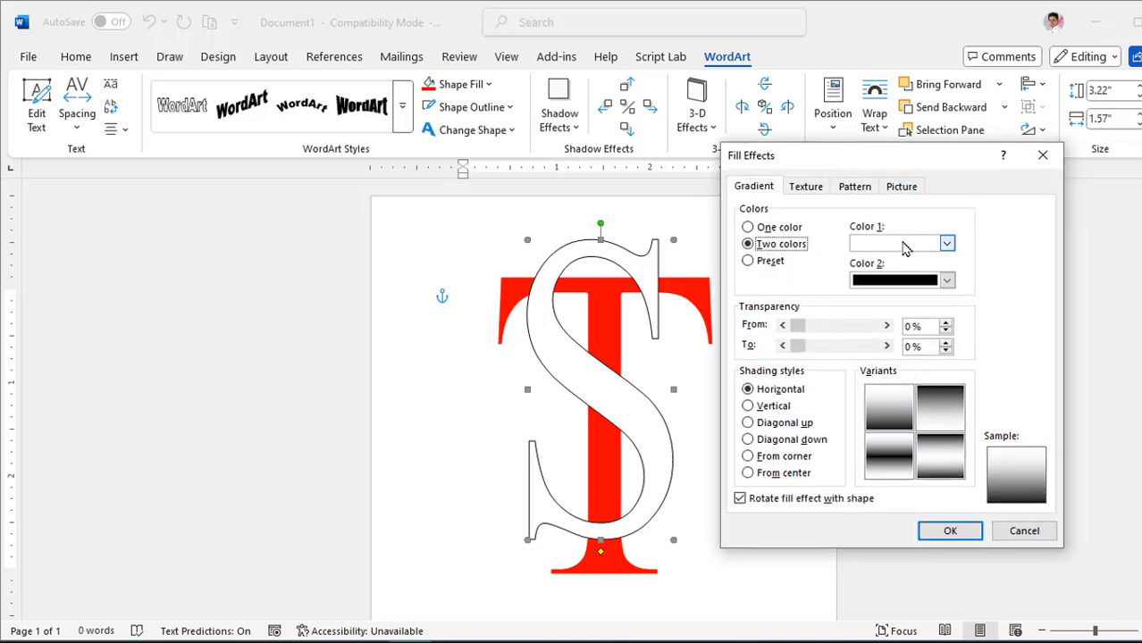
{"action": "left_click", "coordinate": [945, 243]}
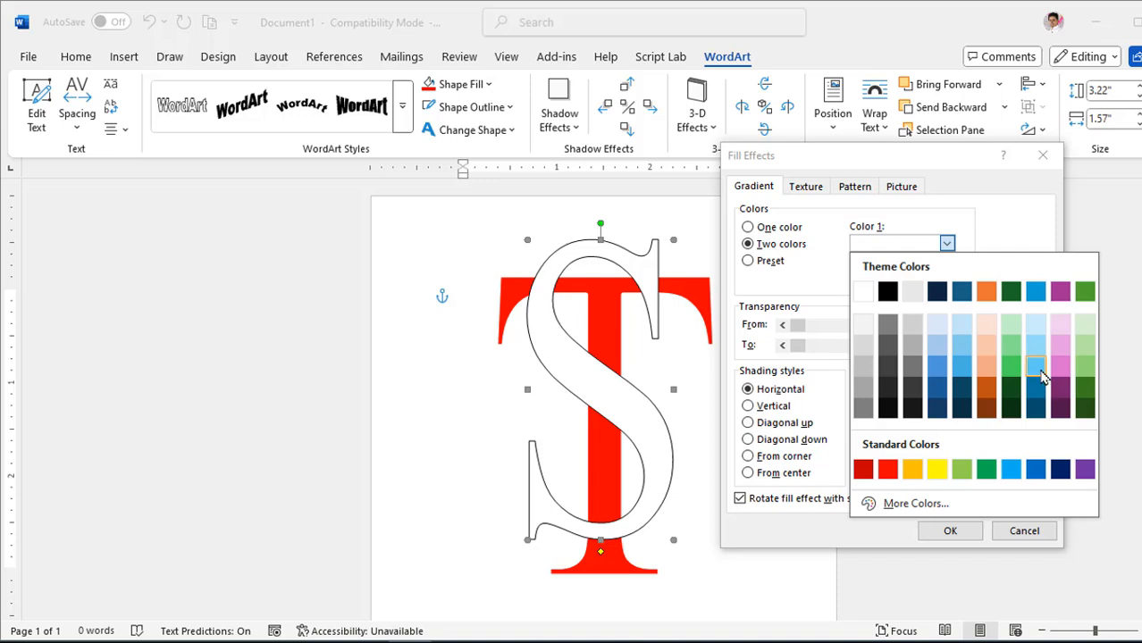
{"action": "left_click", "coordinate": [1039, 372]}
{"action": "left_click", "coordinate": [947, 280]}
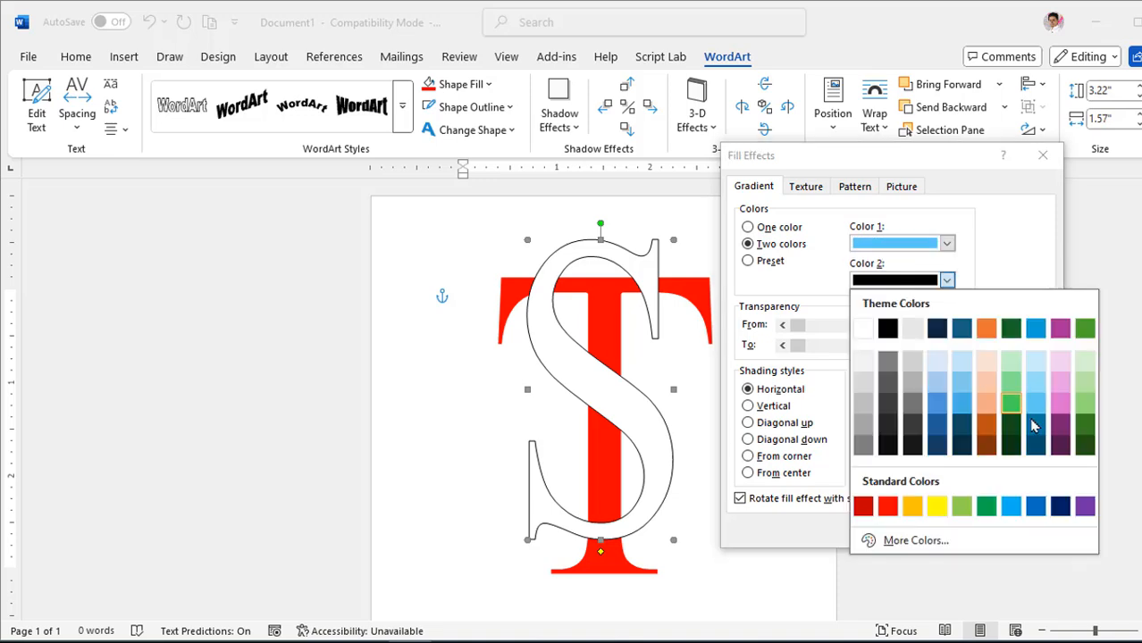
{"action": "left_click", "coordinate": [1085, 410]}
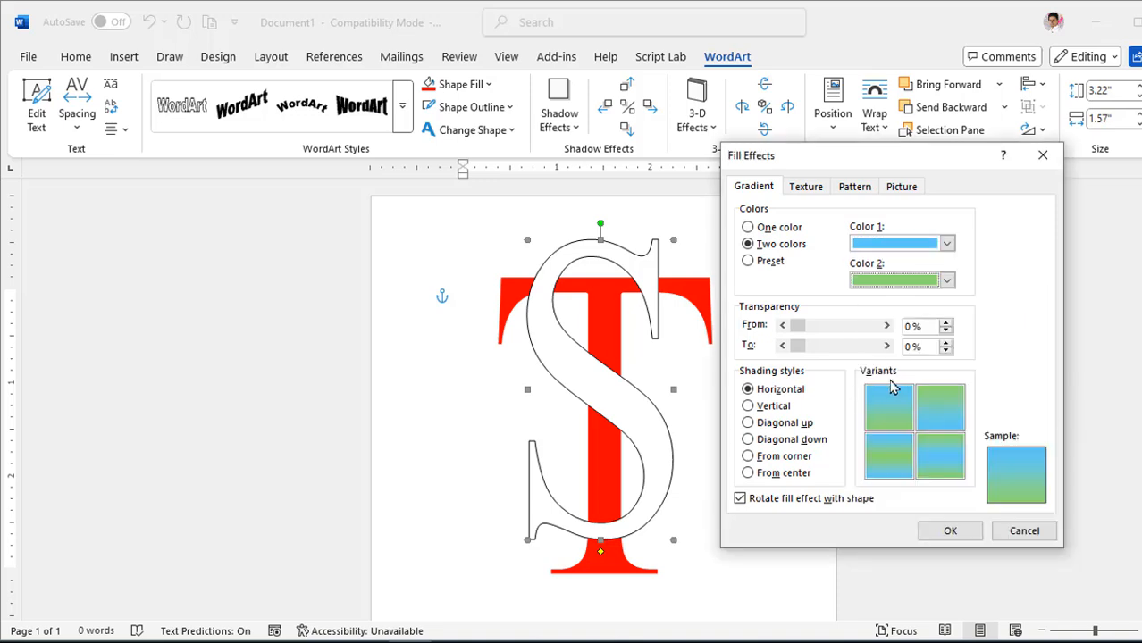
{"action": "left_click", "coordinate": [950, 533]}
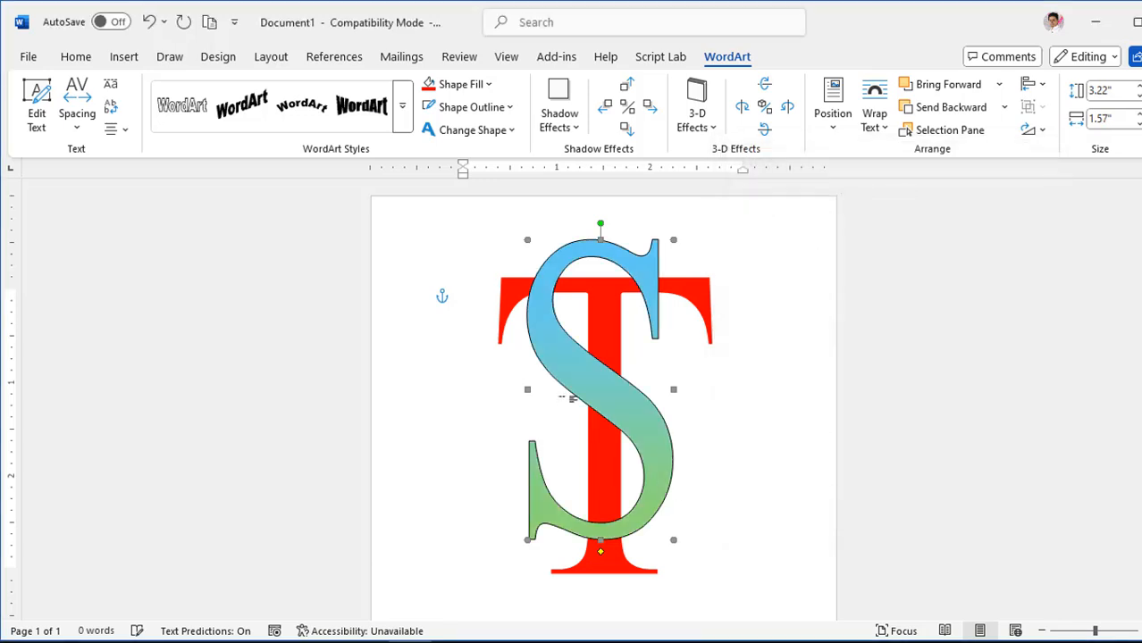
Step: Give the S a 3 pt white outline so it stands apart from the T, and deselect it
{"action": "left_click", "coordinate": [474, 115]}
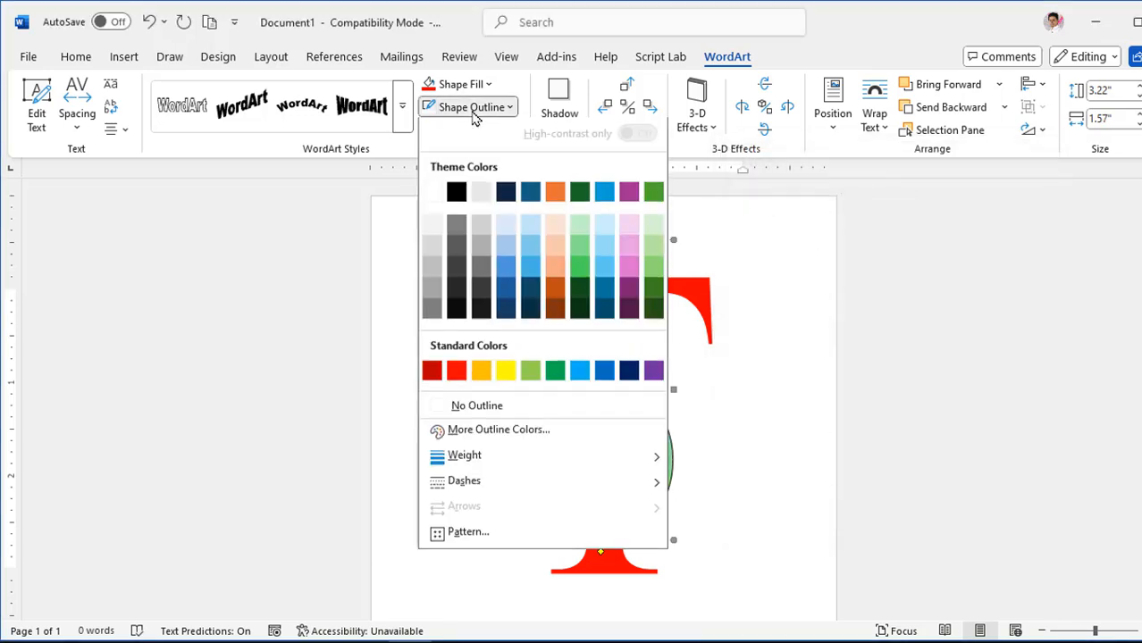
{"action": "mouse_move", "coordinate": [505, 460]}
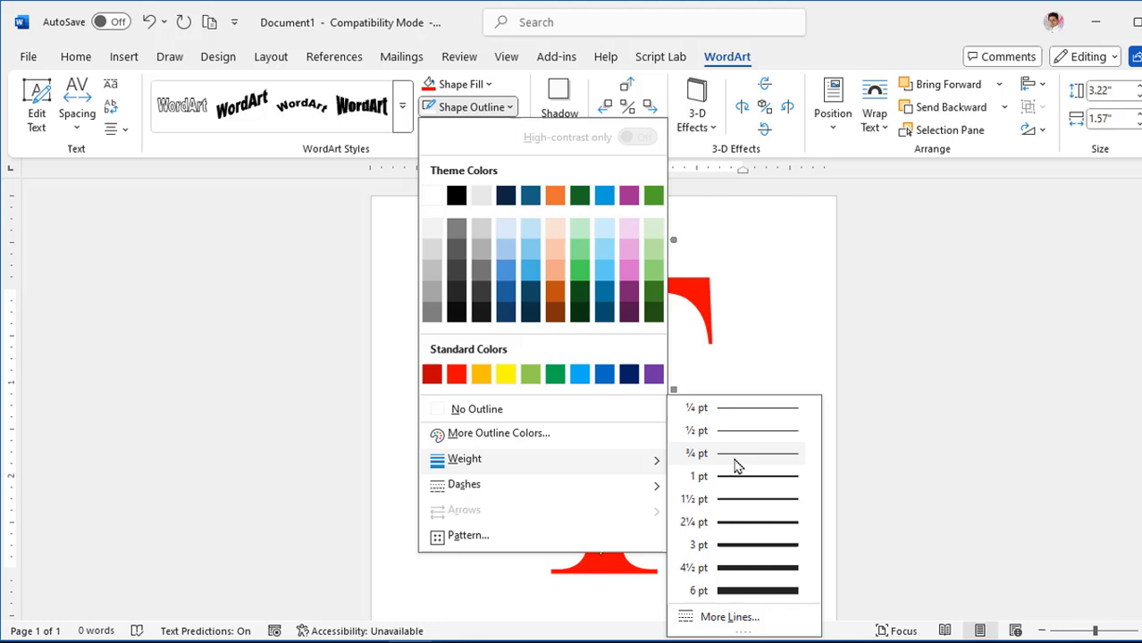
{"action": "left_click", "coordinate": [753, 545]}
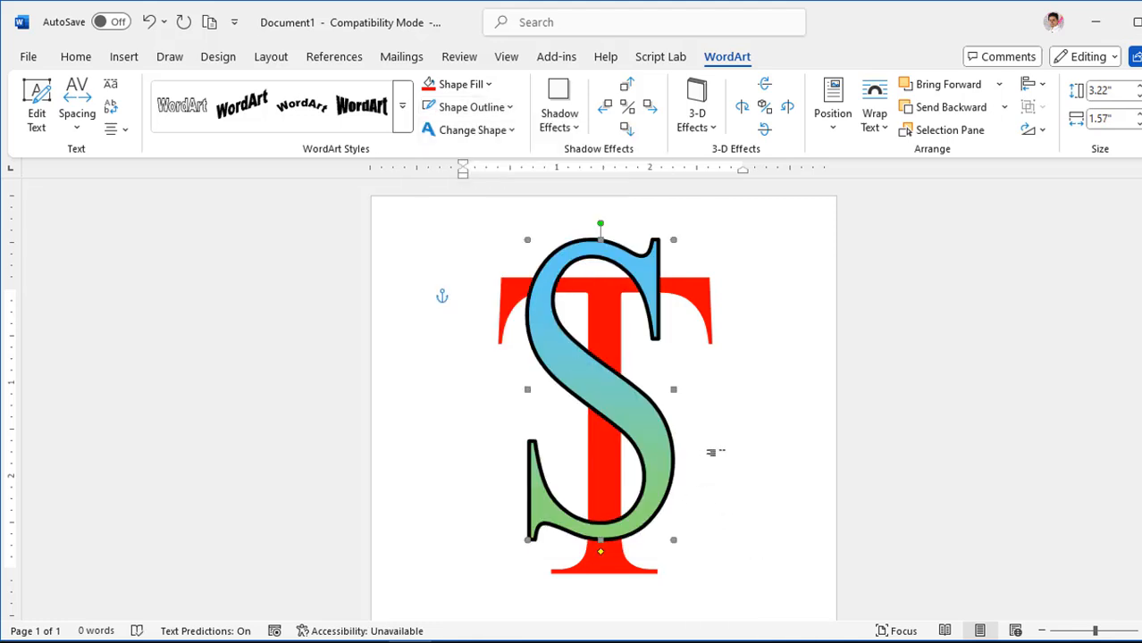
{"action": "left_click", "coordinate": [459, 109]}
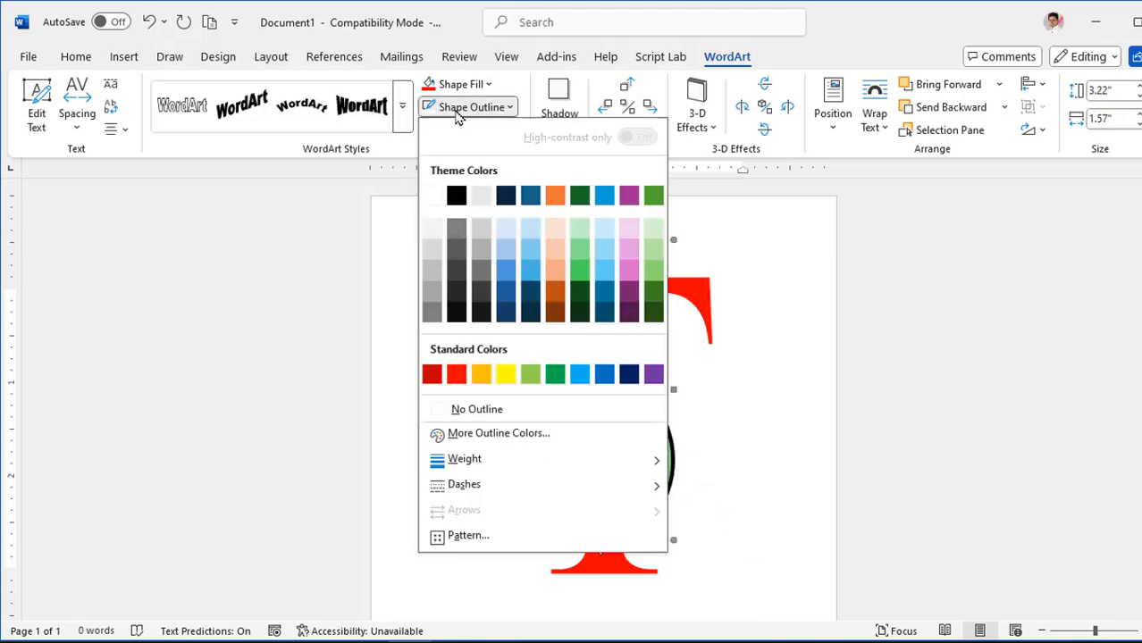
{"action": "left_click", "coordinate": [433, 198]}
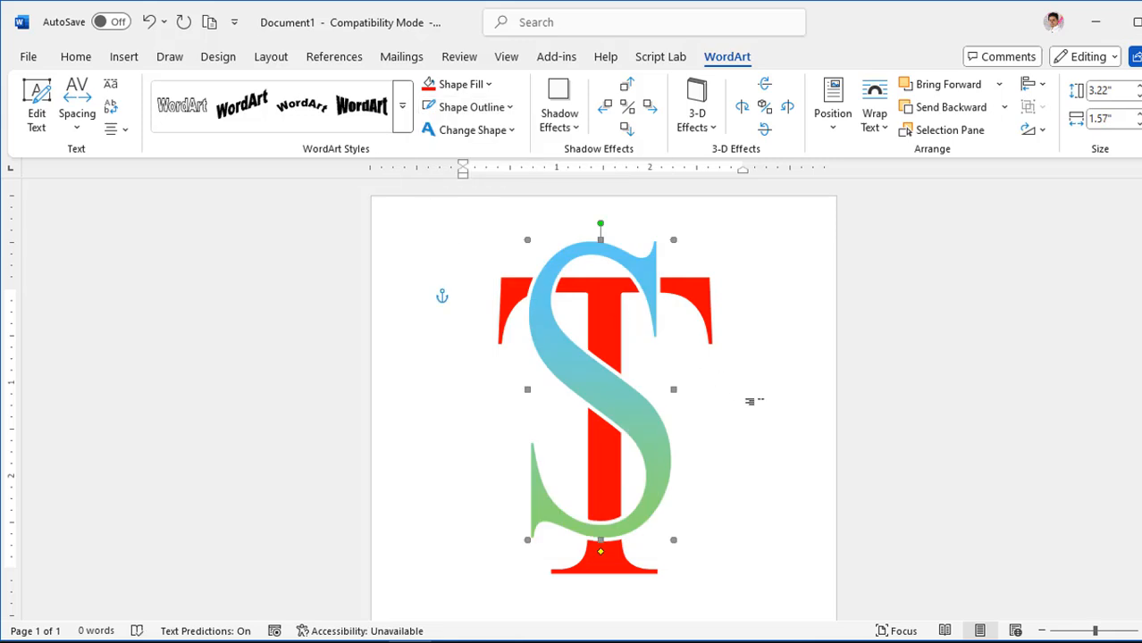
{"action": "left_click", "coordinate": [780, 420]}
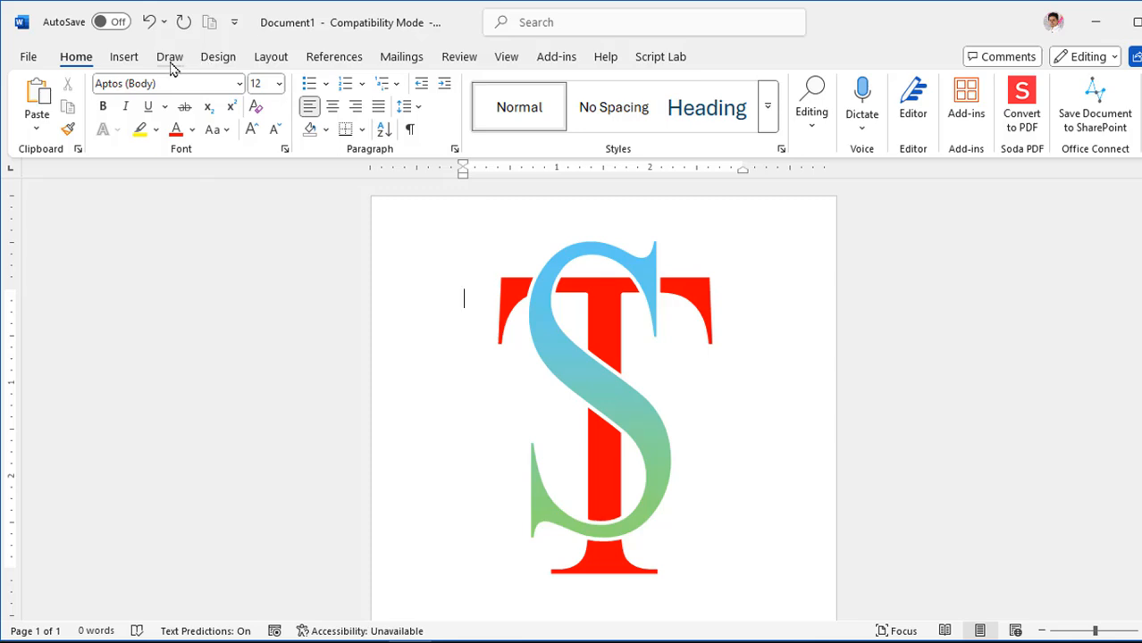
Step: Change the page background colour to dark gray
{"action": "left_click", "coordinate": [218, 58]}
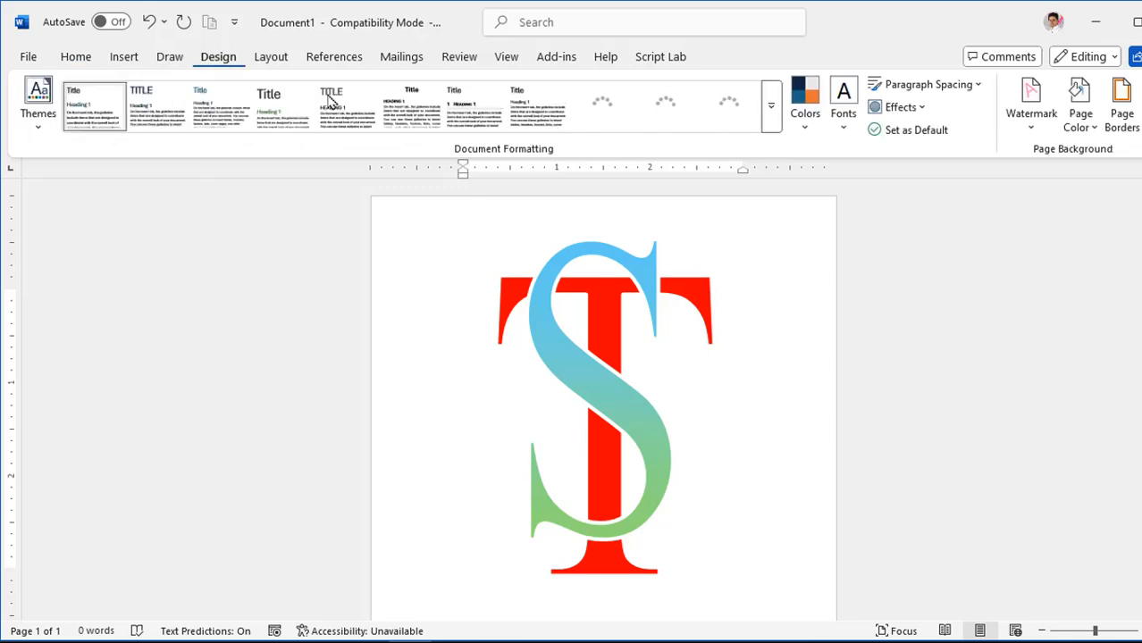
{"action": "left_click", "coordinate": [1081, 118]}
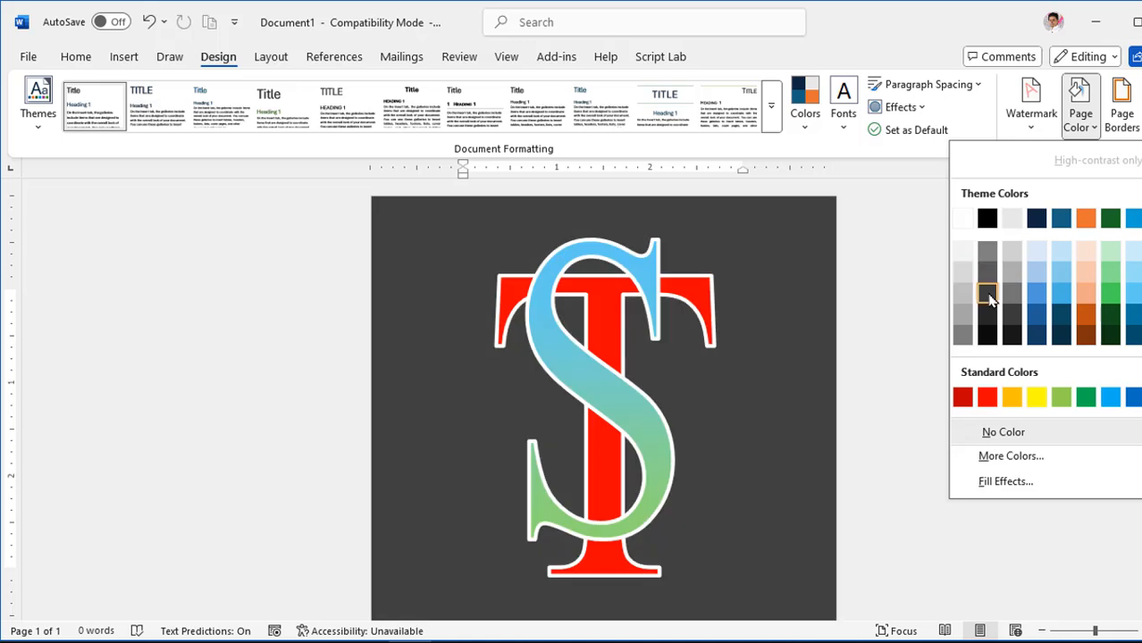
{"action": "left_click", "coordinate": [988, 294]}
{"action": "scroll", "coordinate": [775, 391], "scroll_direction": "down", "scroll_amount": 1}
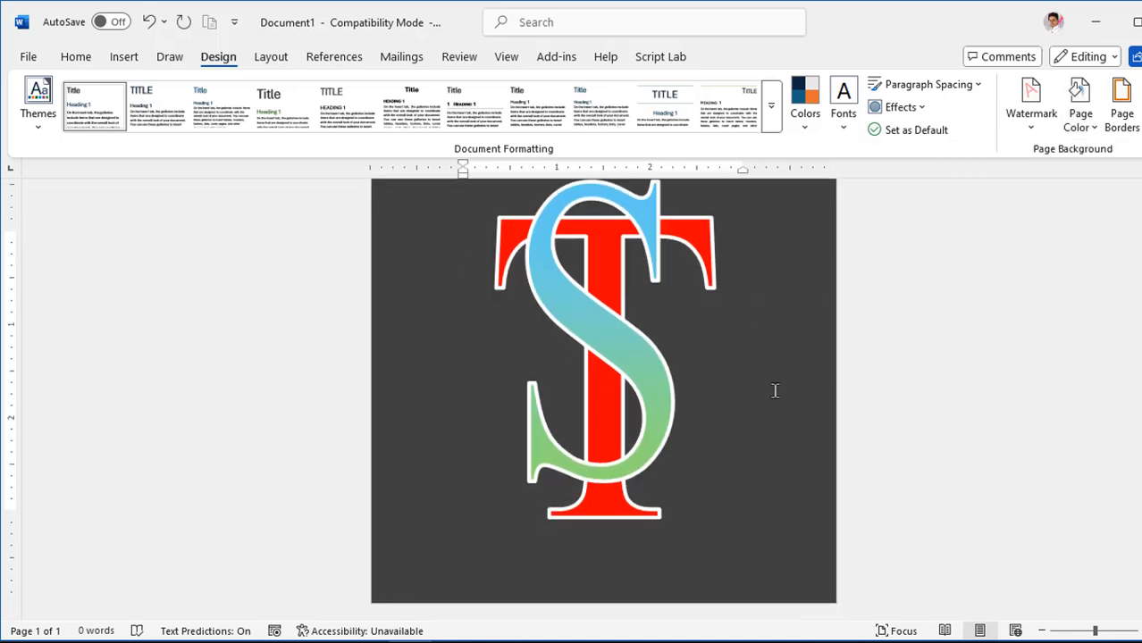
{"action": "scroll", "coordinate": [775, 391], "scroll_direction": "up", "scroll_amount": 1}
Step: Select the S and T together, nudge them slightly up the page, and deselect them
{"action": "left_click", "coordinate": [619, 404]}
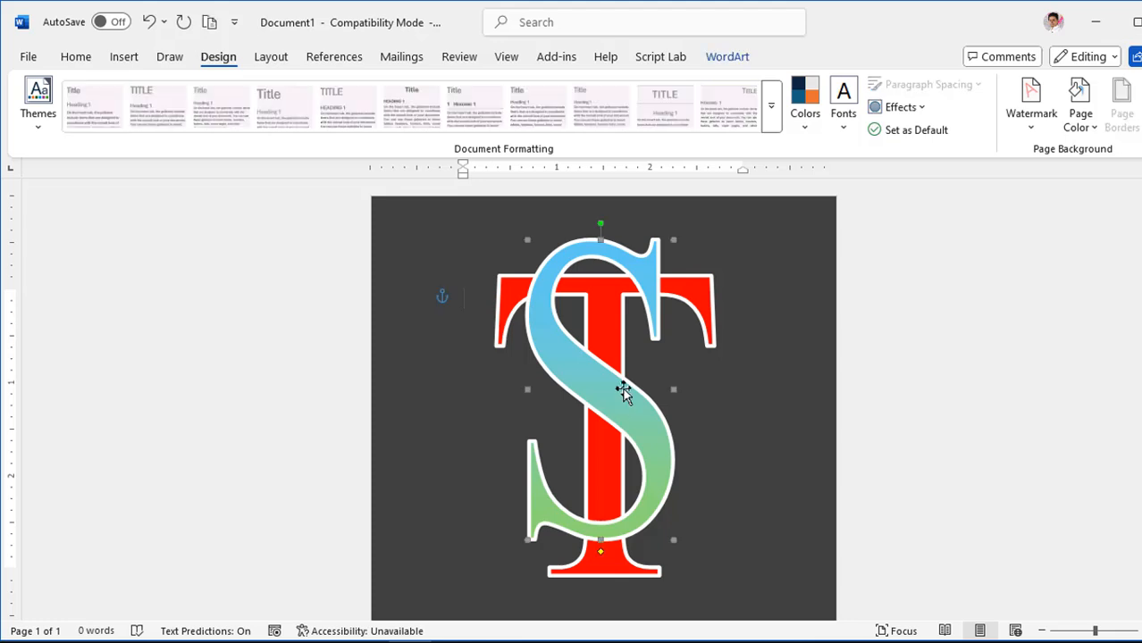
{"action": "left_click", "coordinate": [694, 302], "text": "shift"}
{"action": "key", "text": "Up"}
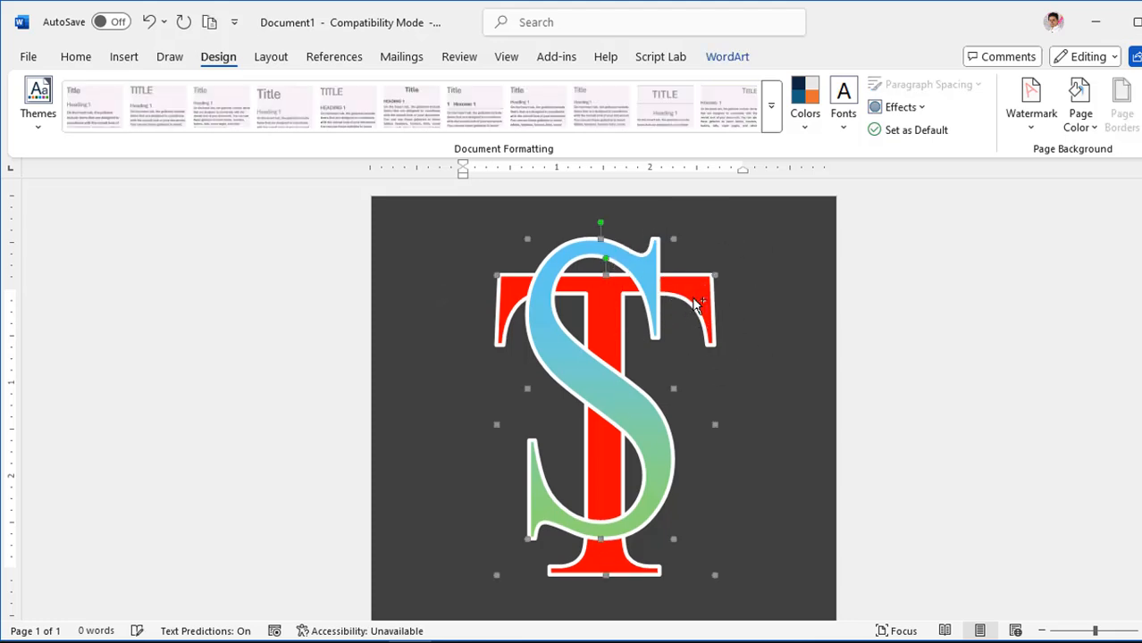
{"action": "key", "text": "Up"}
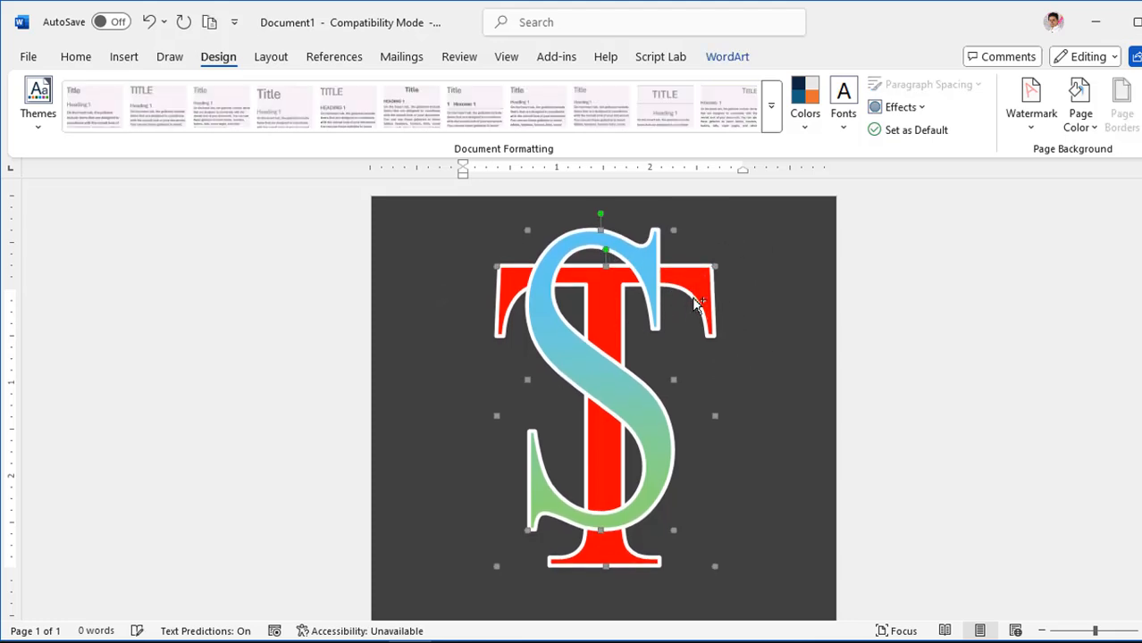
{"action": "left_click", "coordinate": [755, 416]}
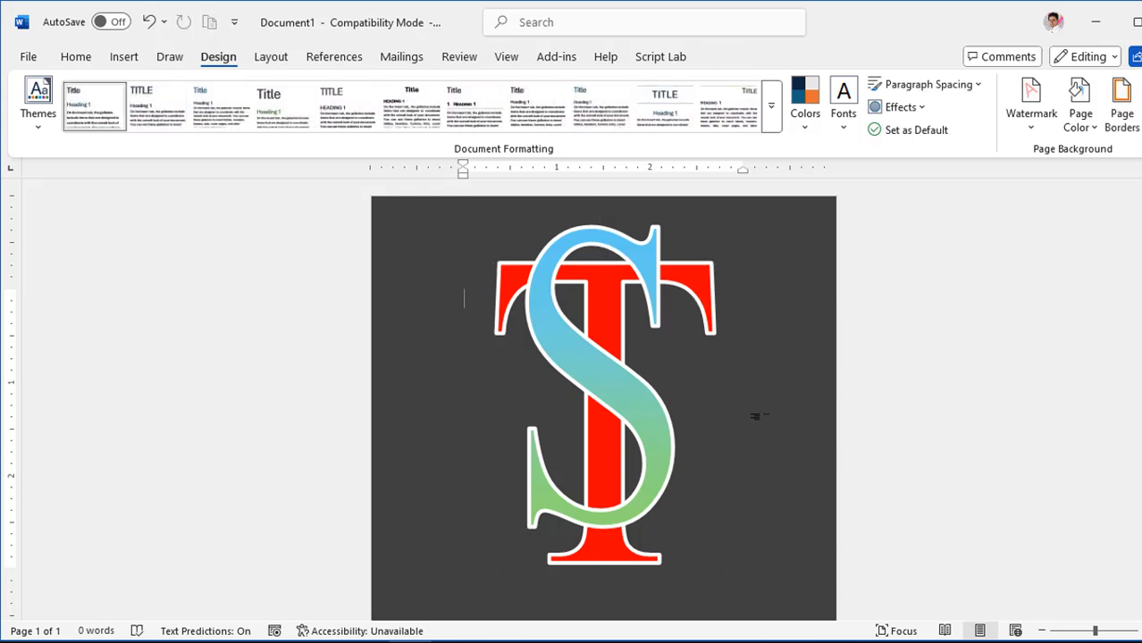
{"action": "scroll", "coordinate": [725, 506], "scroll_direction": "up", "scroll_amount": 10, "text": "ctrl"}
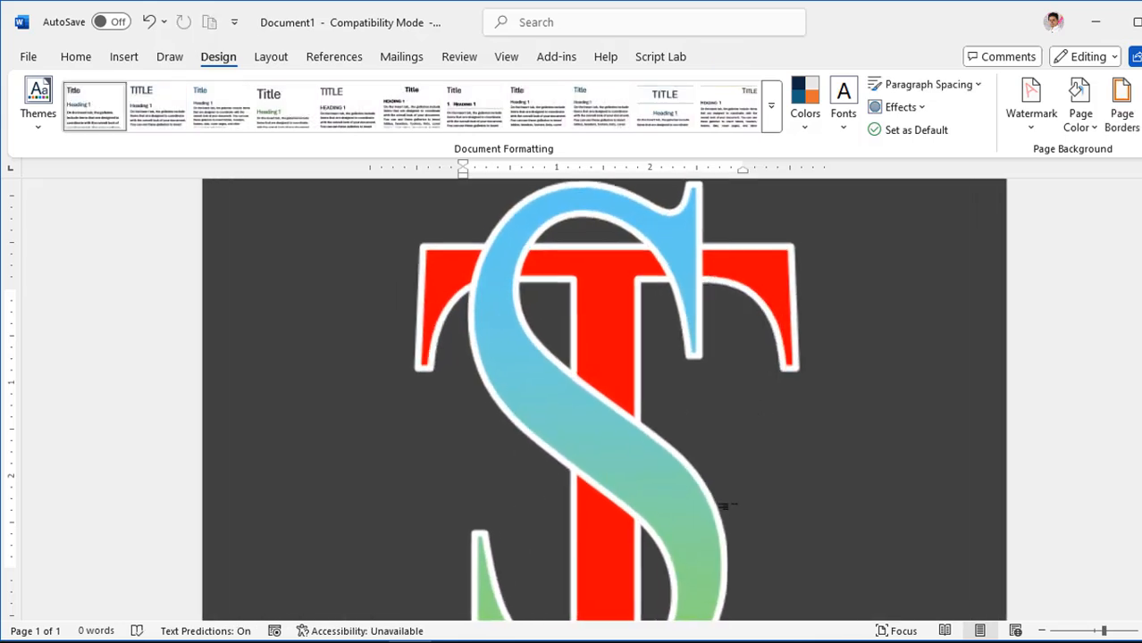
{"action": "scroll", "coordinate": [738, 508], "scroll_direction": "down", "scroll_amount": 5}
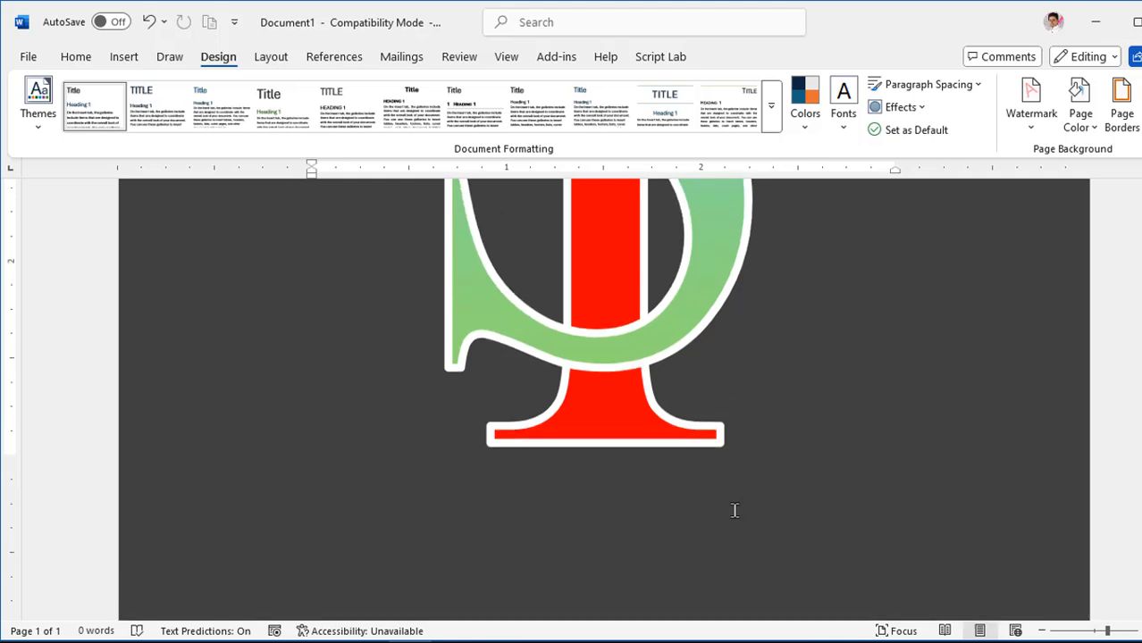
{"action": "scroll", "coordinate": [737, 510], "scroll_direction": "up", "scroll_amount": 3, "text": "ctrl"}
{"action": "scroll", "coordinate": [737, 511], "scroll_direction": "up", "scroll_amount": 5, "text": "ctrl"}
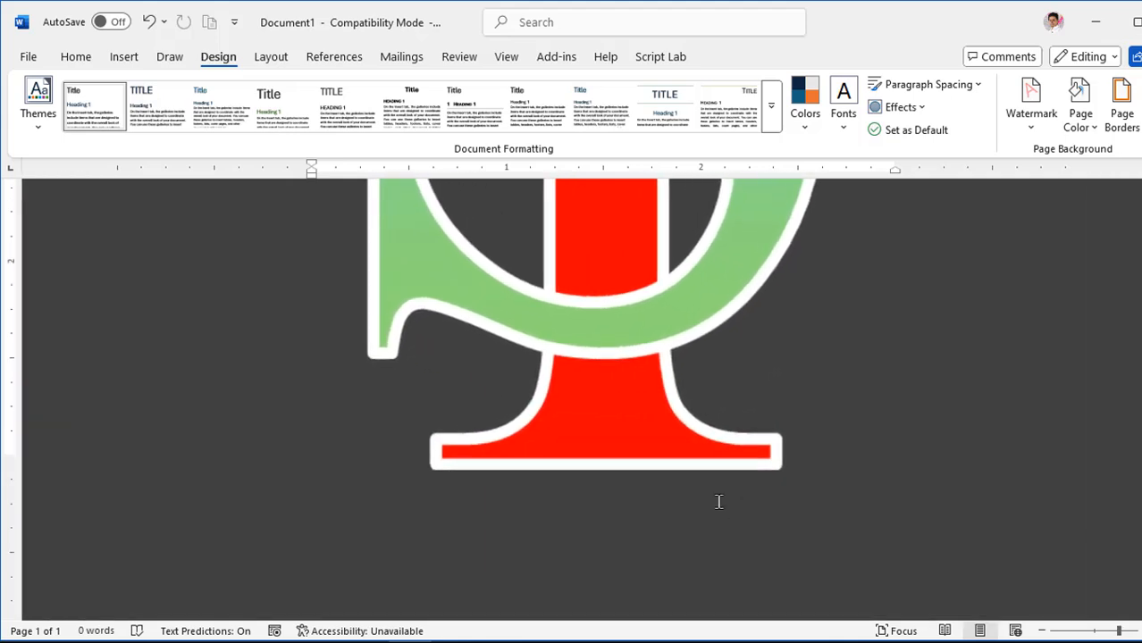
Step: Draw a four-sided freeform patch, about 0.41 by 0.36 inches, over the S's lower curve where it crosses the T's stem
{"action": "scroll", "coordinate": [577, 416], "scroll_direction": "down", "scroll_amount": 2}
{"action": "scroll", "coordinate": [577, 415], "scroll_direction": "down", "scroll_amount": 6}
{"action": "scroll", "coordinate": [580, 403], "scroll_direction": "up", "scroll_amount": 3}
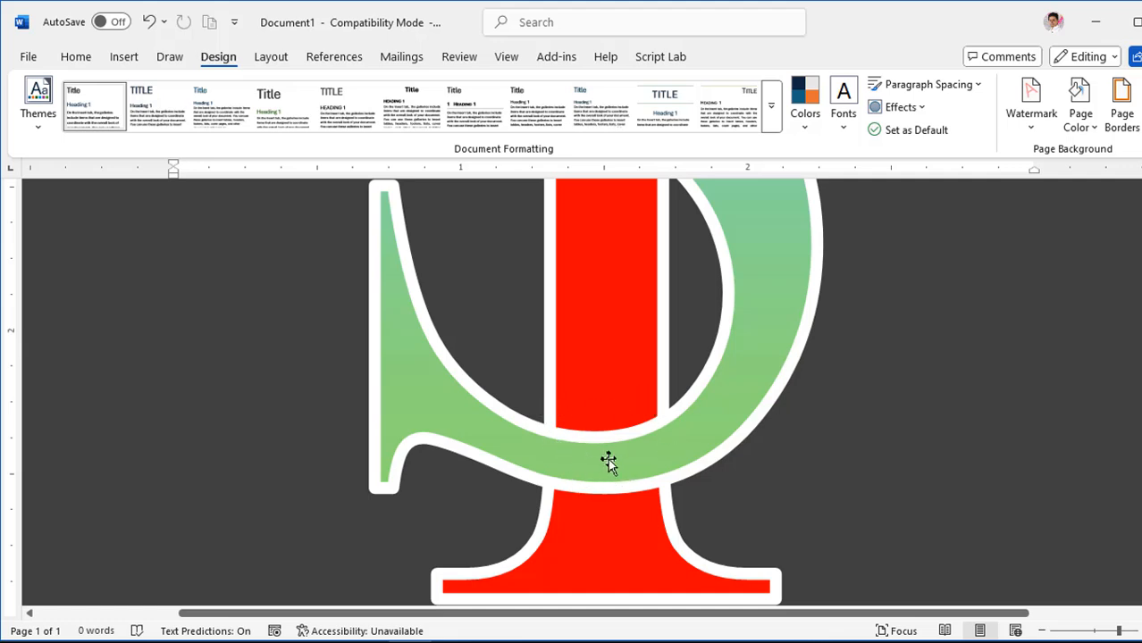
{"action": "left_click", "coordinate": [125, 59]}
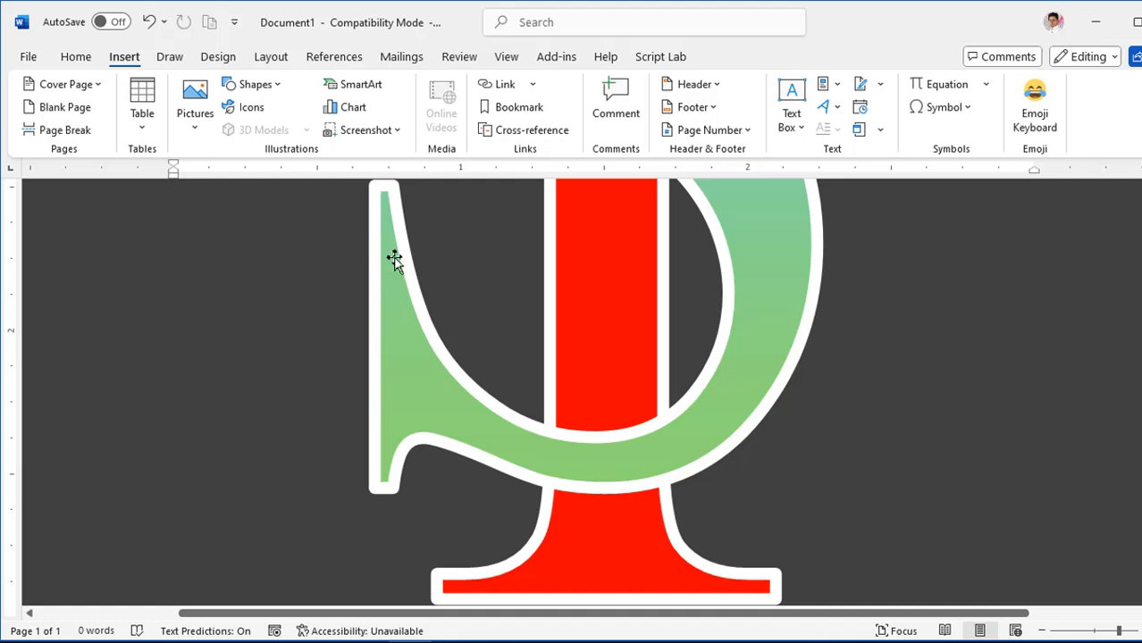
{"action": "left_click", "coordinate": [259, 85]}
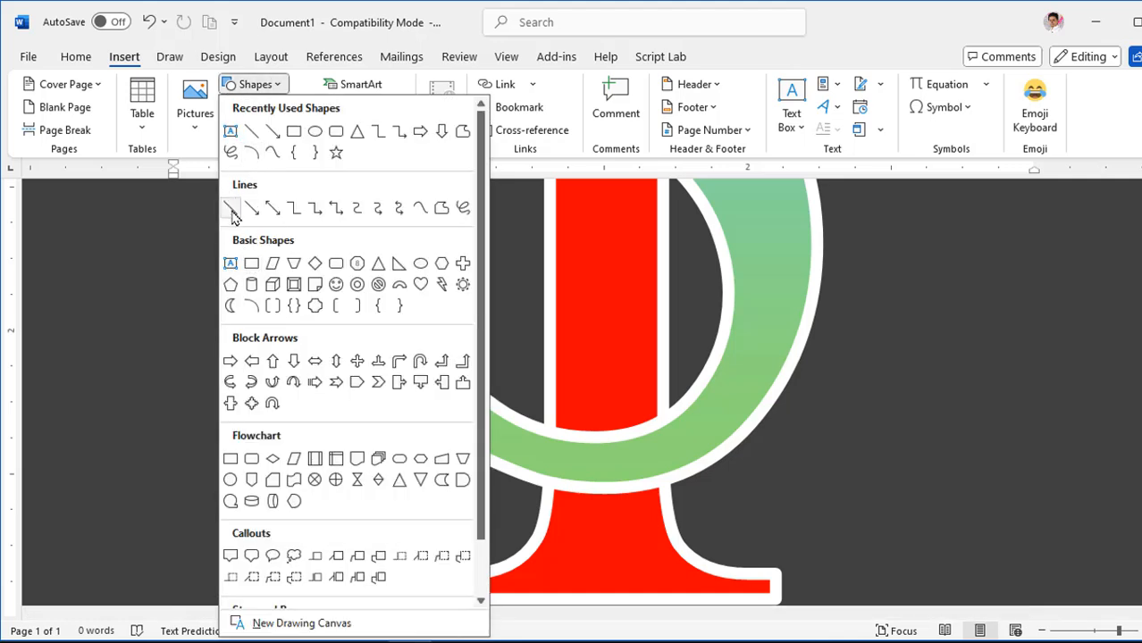
{"action": "left_click", "coordinate": [441, 209]}
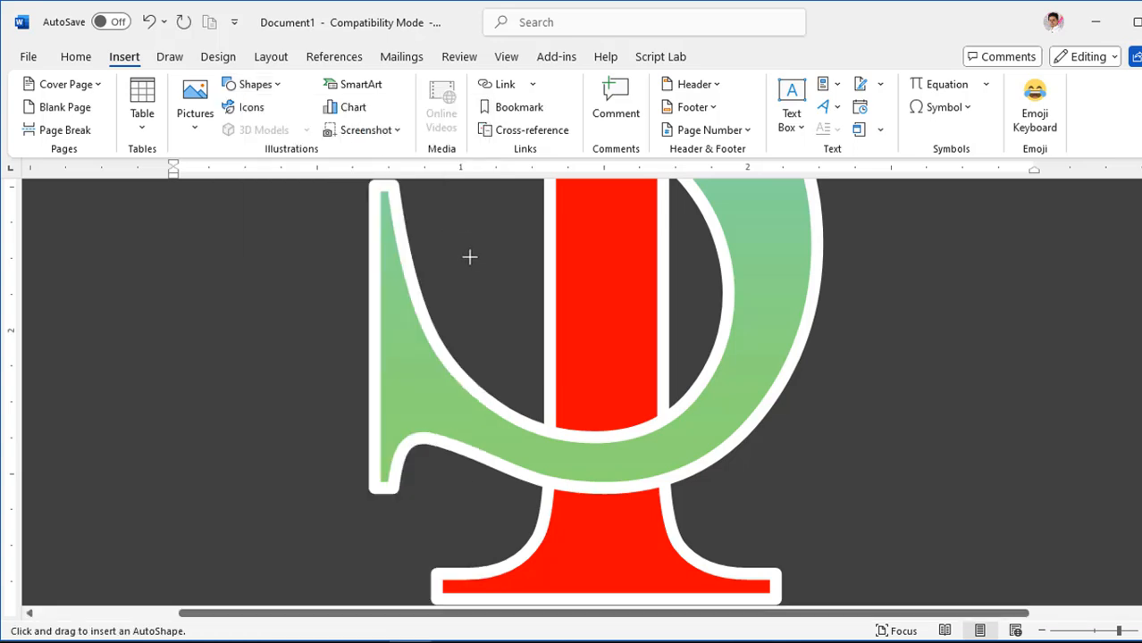
{"action": "left_click", "coordinate": [555, 404]}
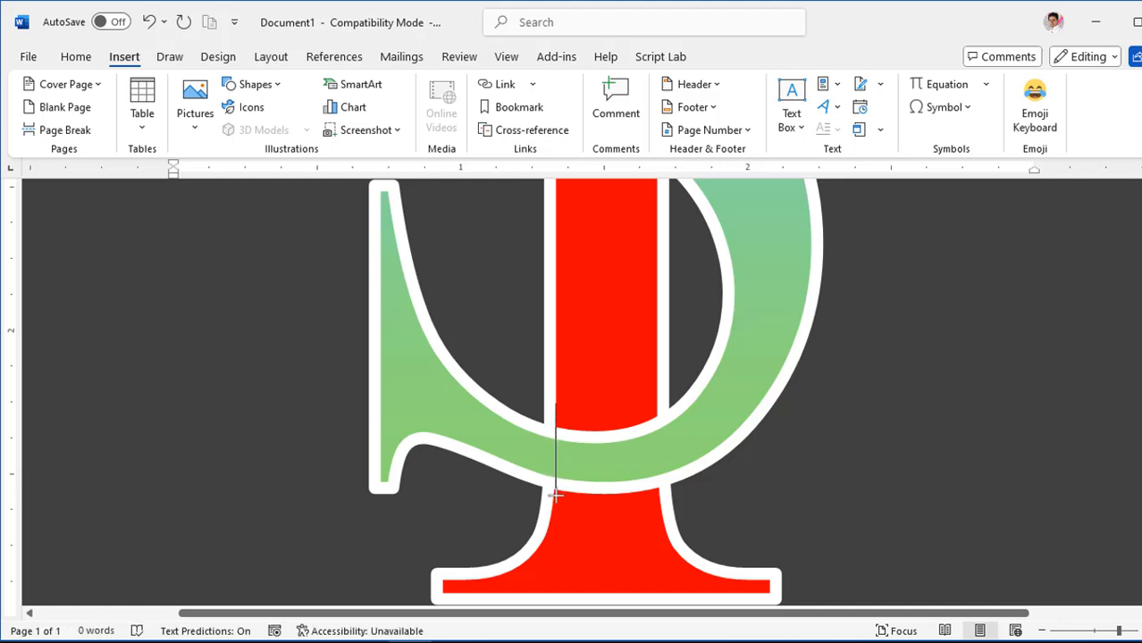
{"action": "left_click", "coordinate": [556, 517]}
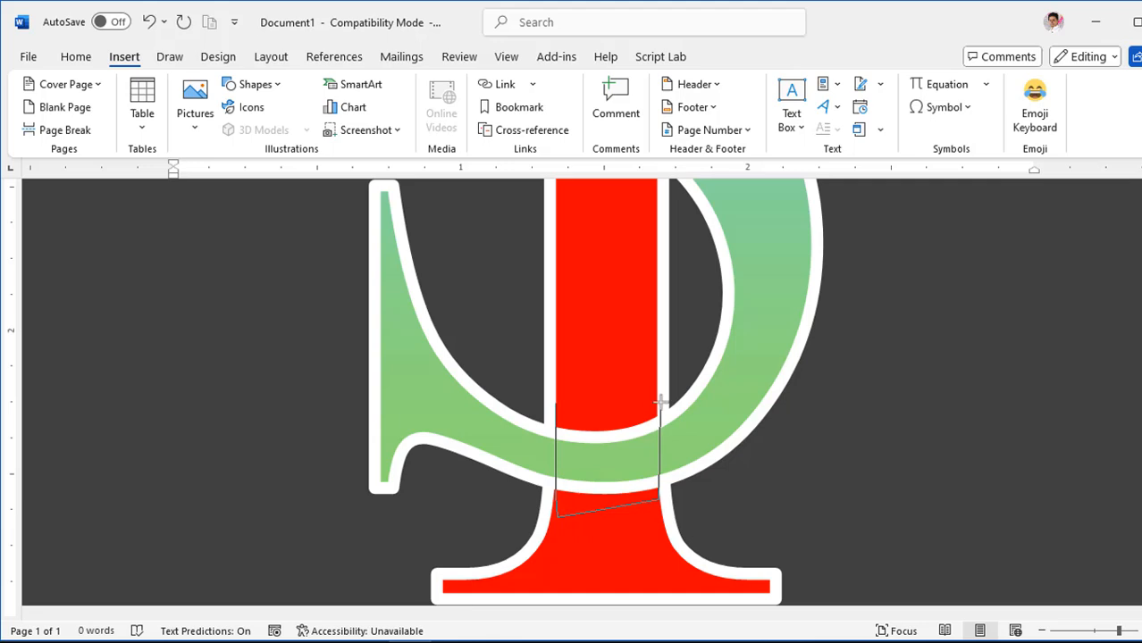
{"action": "left_click", "coordinate": [555, 407]}
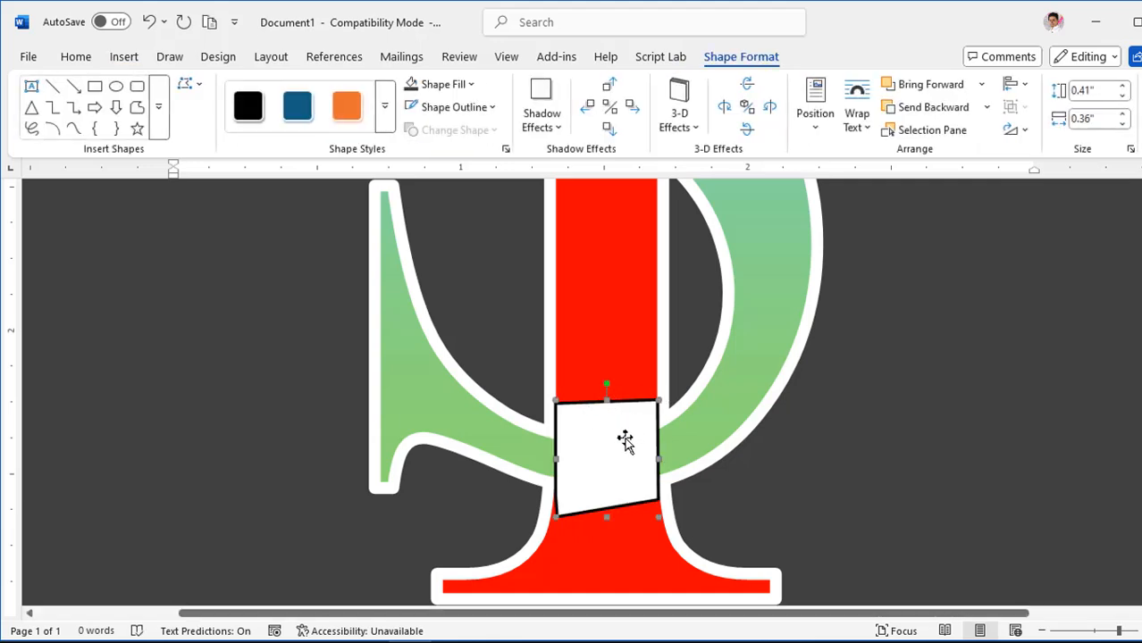
Step: Fill the patch over the T's stem with red, remove its outline, and deselect it
{"action": "left_click", "coordinate": [460, 84]}
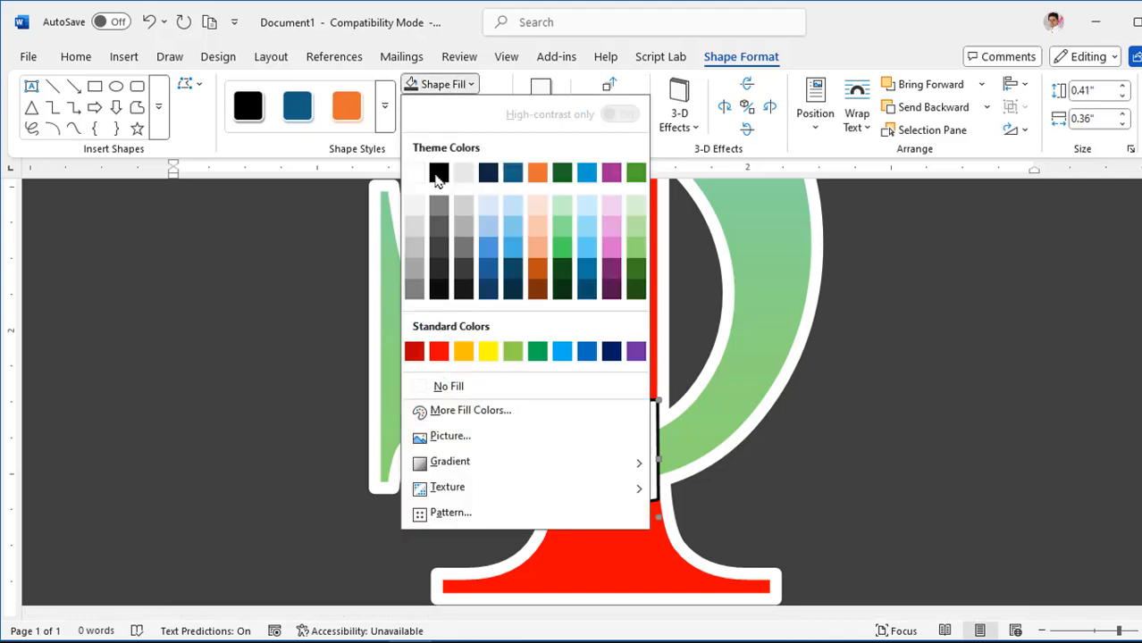
{"action": "left_click", "coordinate": [439, 354]}
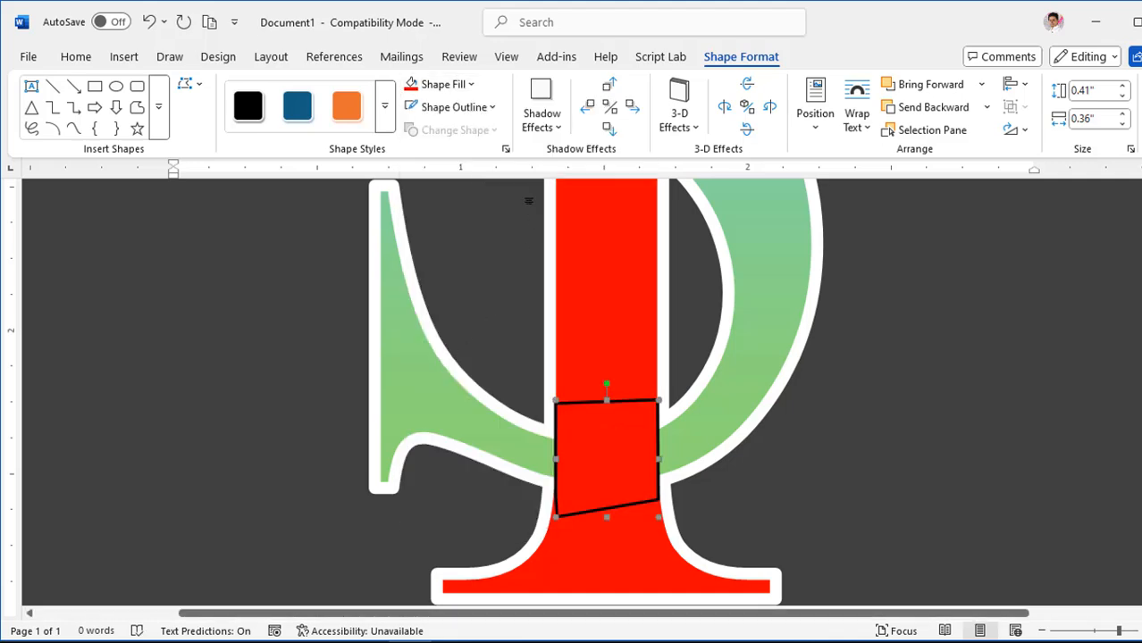
{"action": "left_click", "coordinate": [452, 106]}
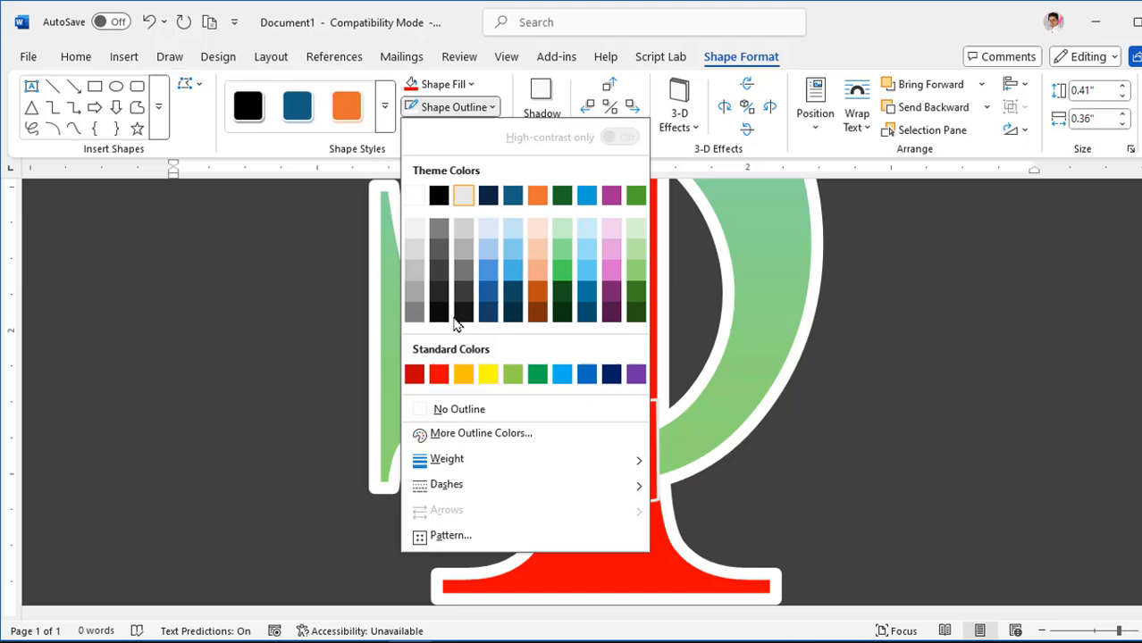
{"action": "left_click", "coordinate": [455, 411]}
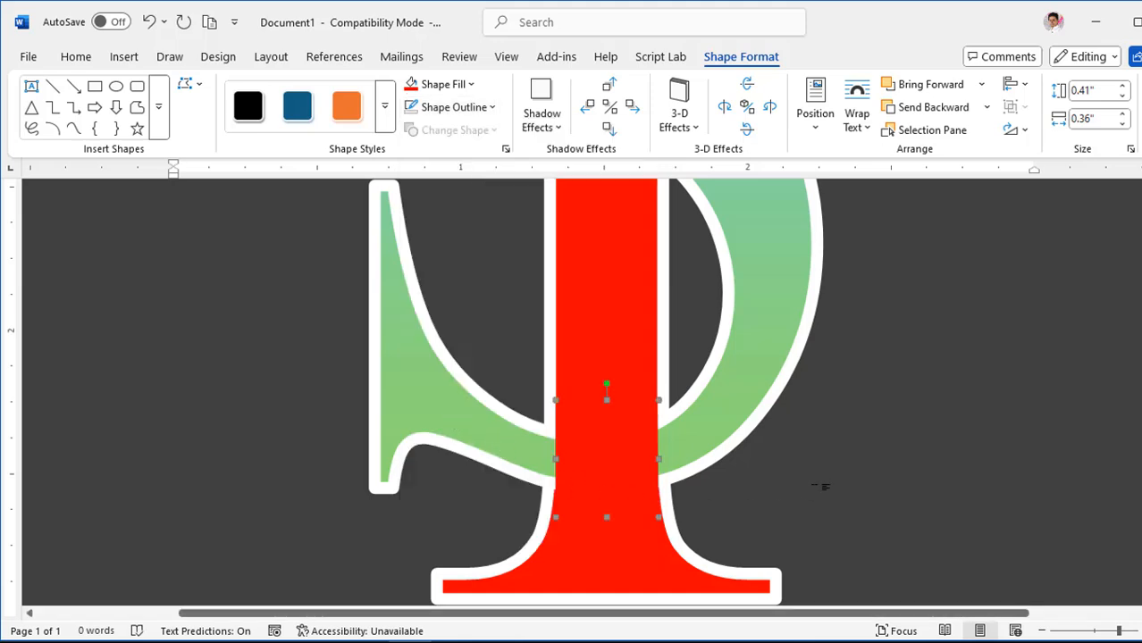
{"action": "left_click", "coordinate": [823, 491]}
Step: Draw a narrow freeform strip, about 0.33 by 0.05 inches, along the stem's left edge where the S's lower curve crosses it
{"action": "scroll", "coordinate": [663, 428], "scroll_direction": "down", "scroll_amount": 8}
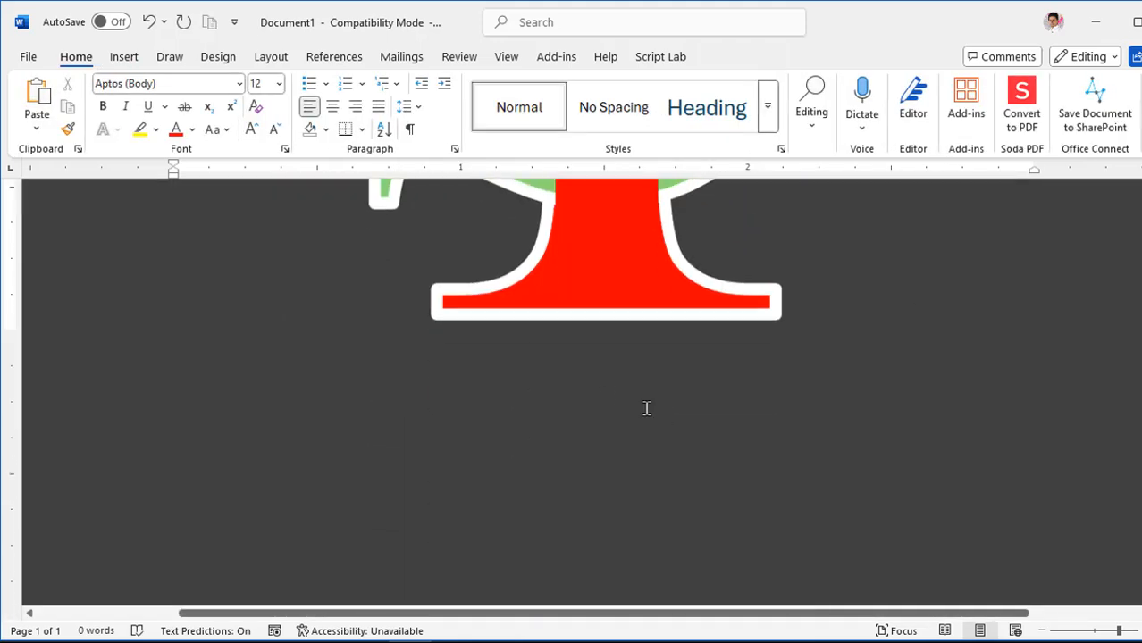
{"action": "scroll", "coordinate": [648, 407], "scroll_direction": "up", "scroll_amount": 1}
{"action": "scroll", "coordinate": [795, 449], "scroll_direction": "up", "scroll_amount": 2}
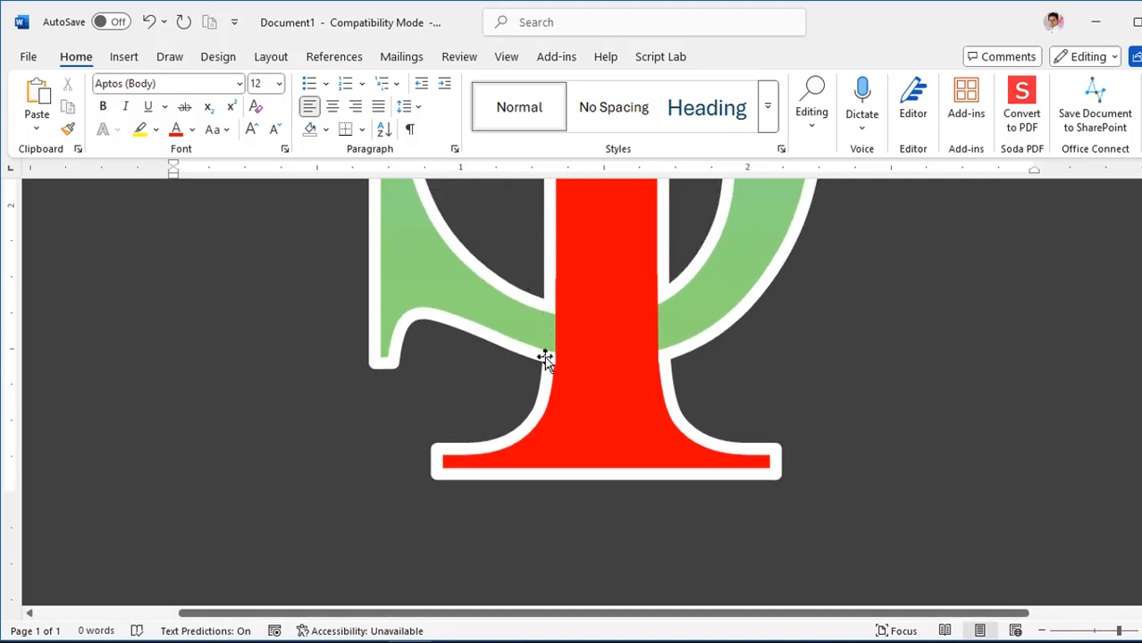
{"action": "left_click", "coordinate": [127, 57]}
{"action": "left_click", "coordinate": [266, 87]}
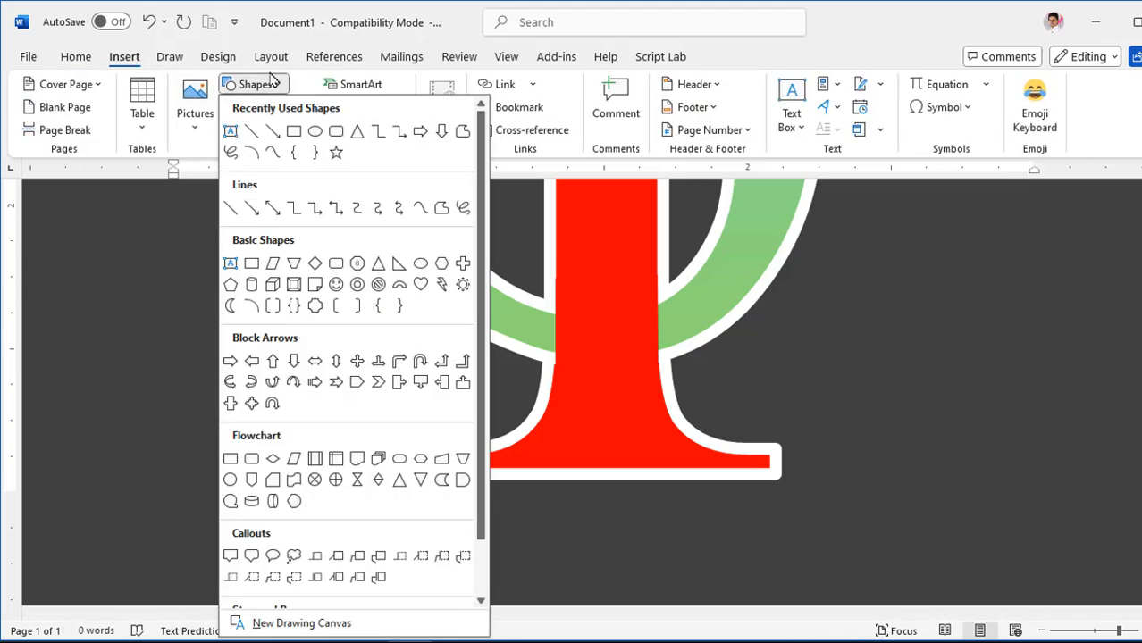
{"action": "left_click", "coordinate": [442, 210]}
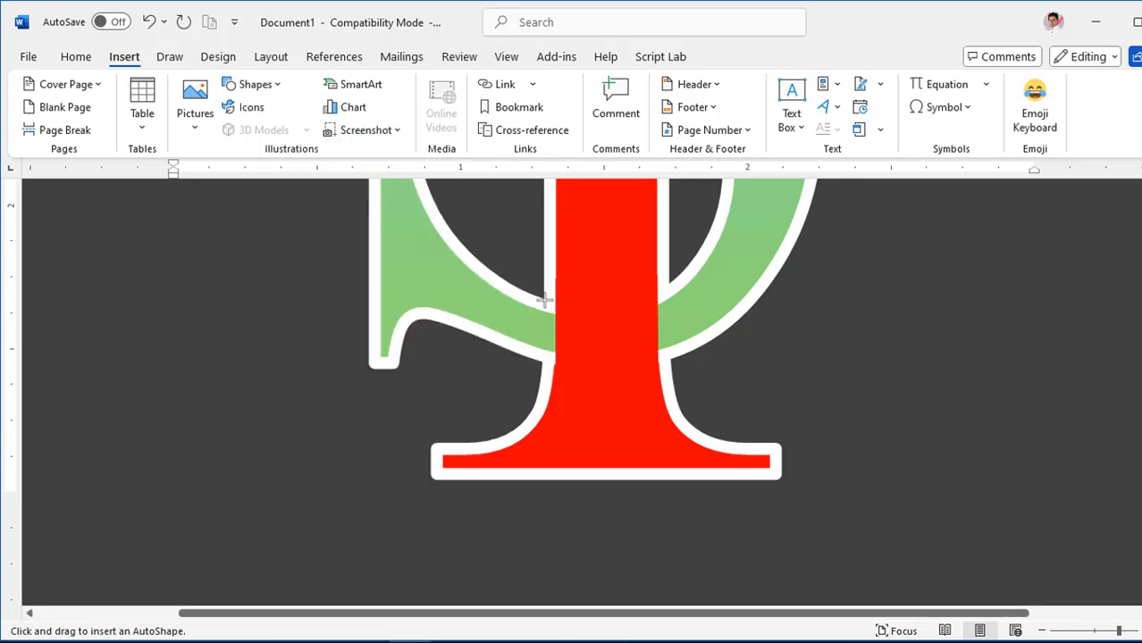
{"action": "left_click", "coordinate": [543, 282]}
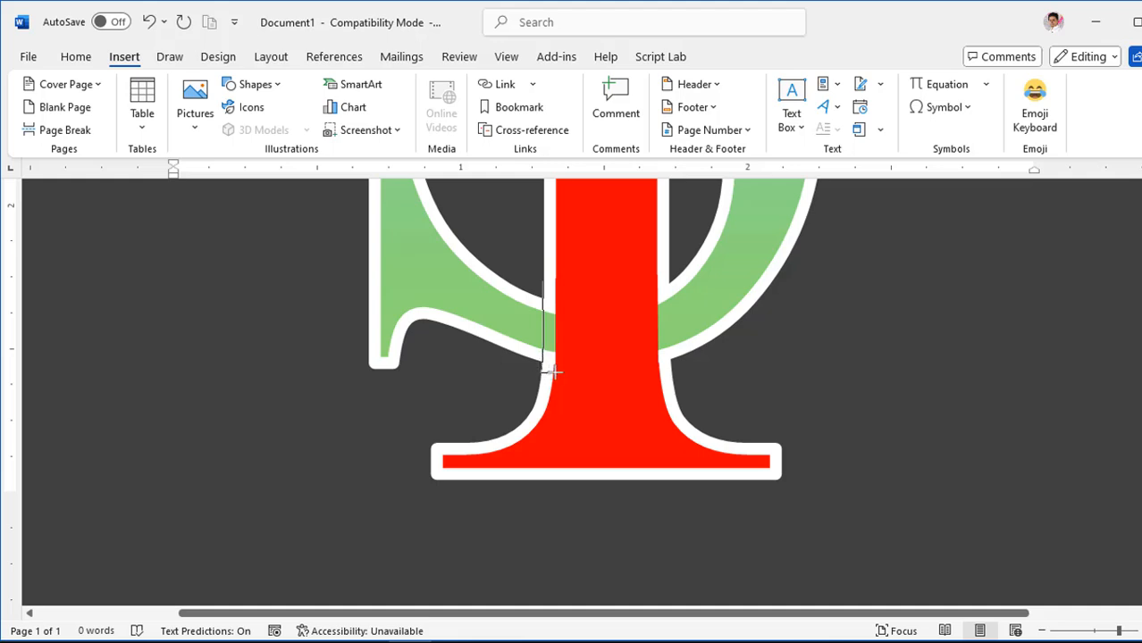
{"action": "left_click", "coordinate": [555, 371]}
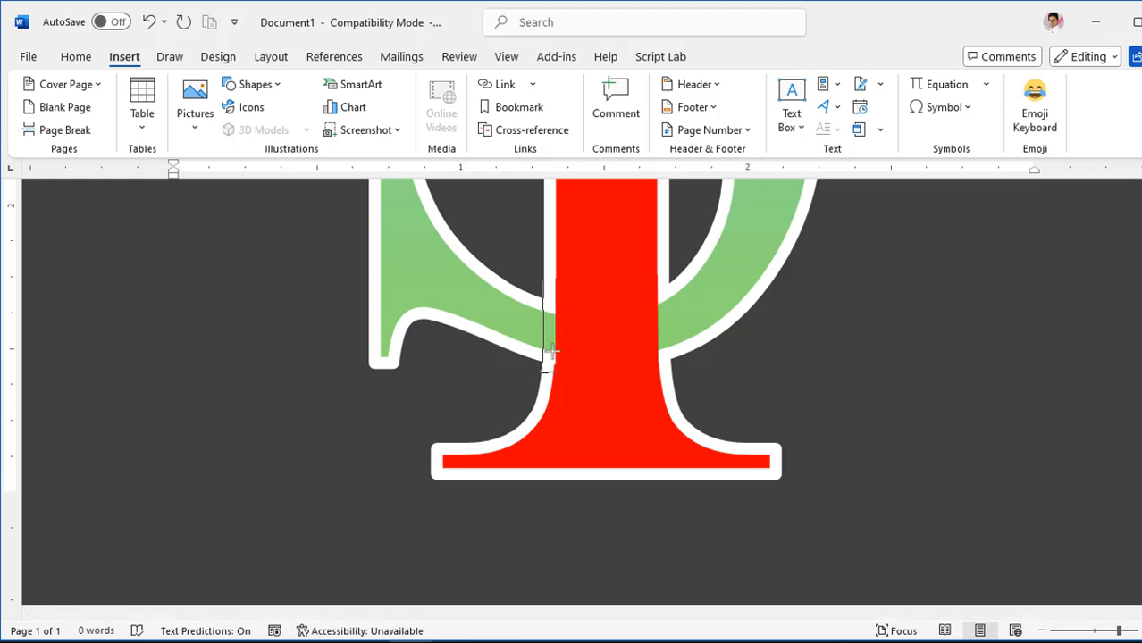
{"action": "left_click", "coordinate": [546, 282]}
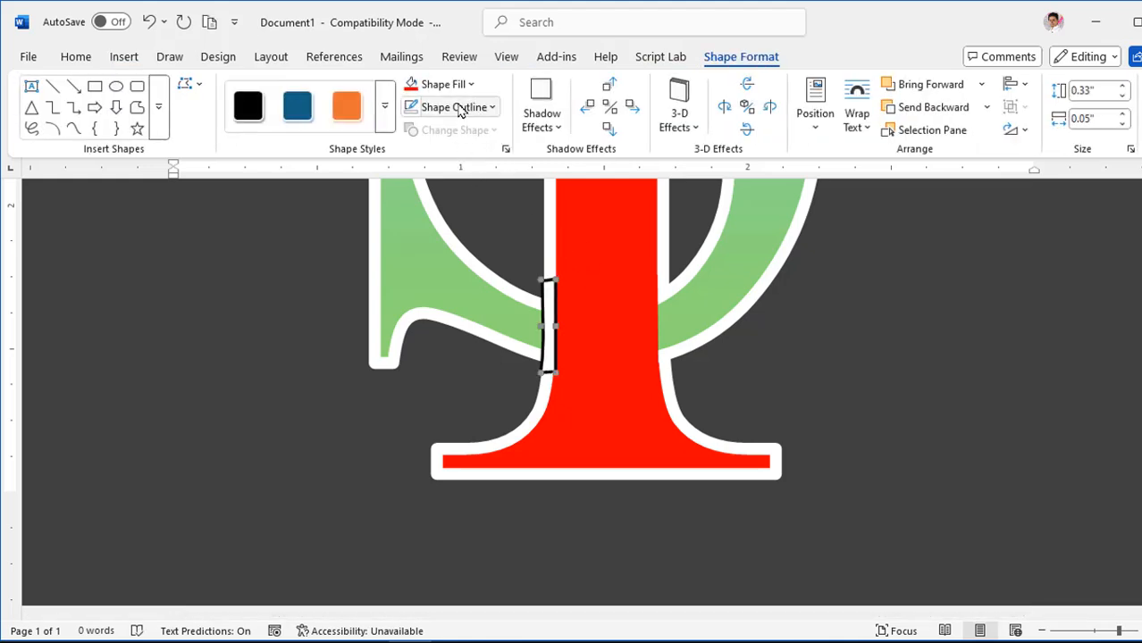
Step: Fill the strip along the stem's left edge with white and remove its outline
{"action": "left_click", "coordinate": [461, 89]}
{"action": "left_click", "coordinate": [422, 175]}
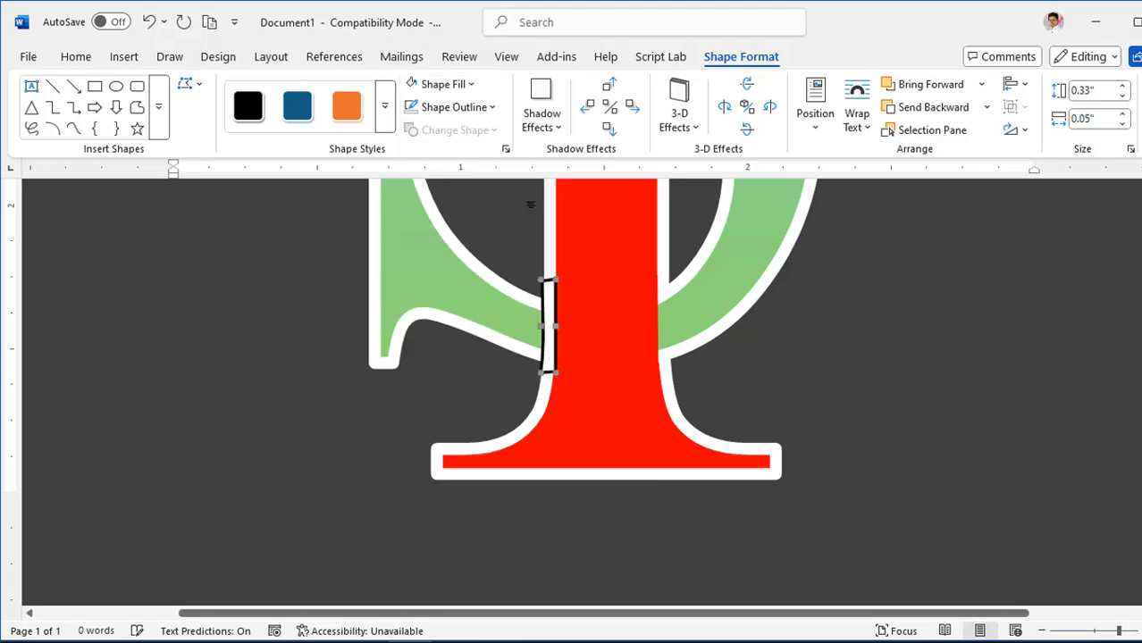
{"action": "left_click", "coordinate": [450, 107]}
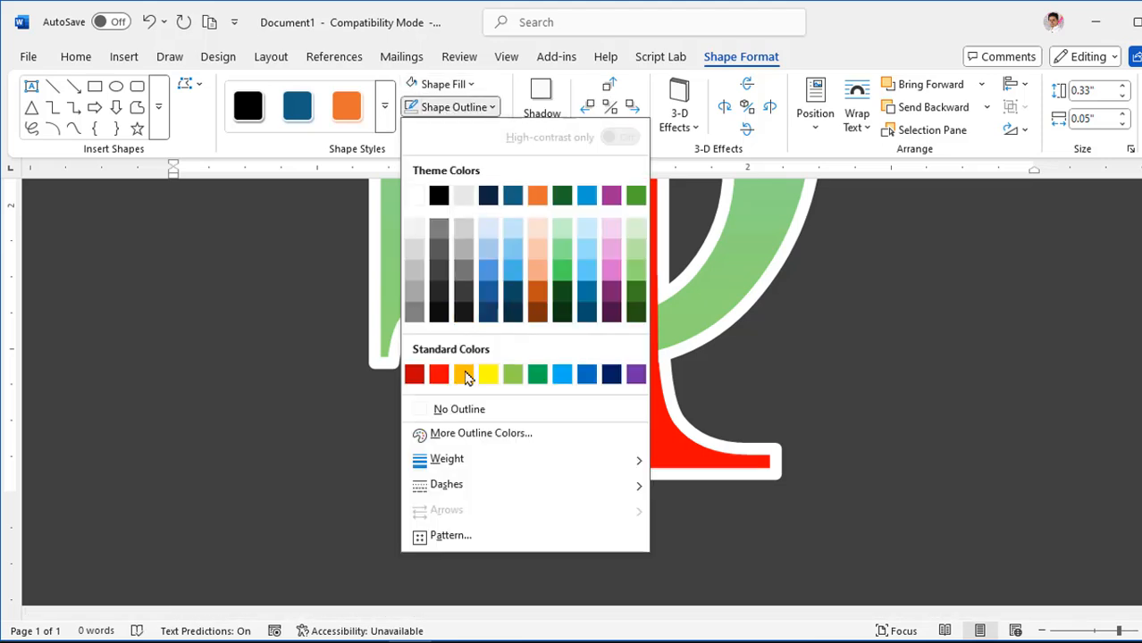
{"action": "left_click", "coordinate": [460, 412]}
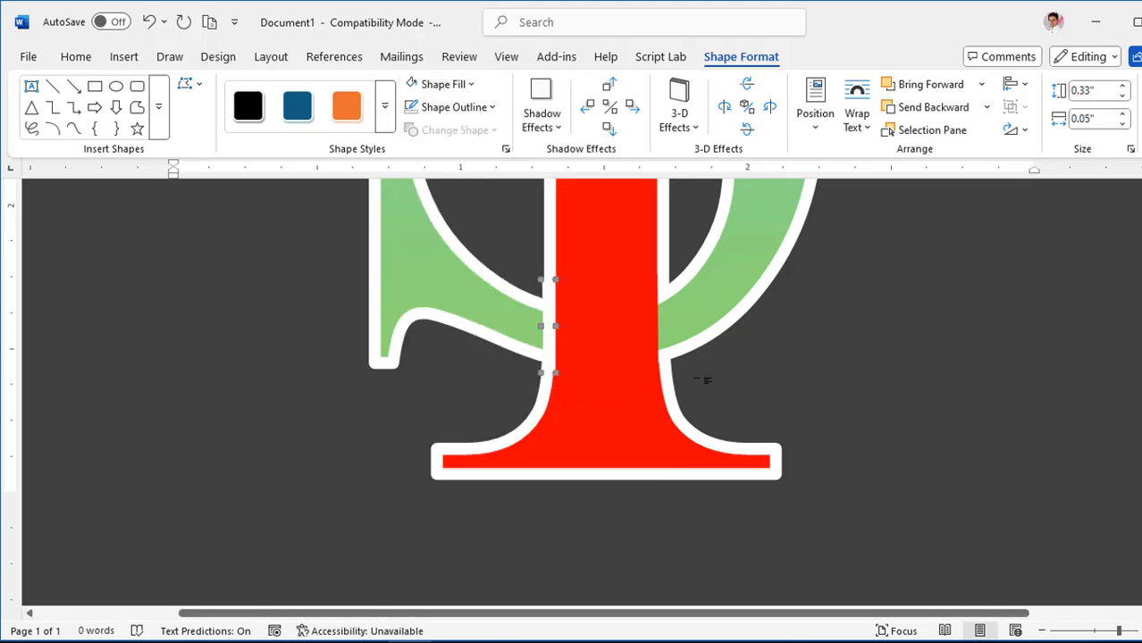
Step: Draw a freeform strip, about 0.39 by 0.04 inches, along the stem's right edge over the S's lower curve, and remove its outline
{"action": "left_click", "coordinate": [117, 59]}
{"action": "left_click", "coordinate": [261, 89]}
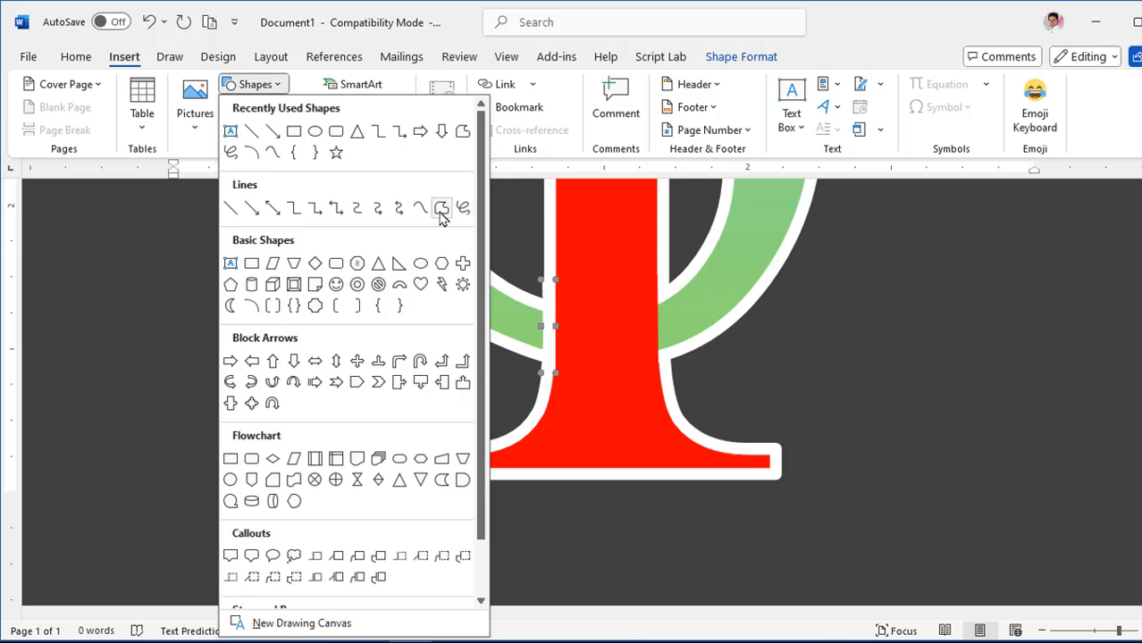
{"action": "left_click", "coordinate": [442, 213]}
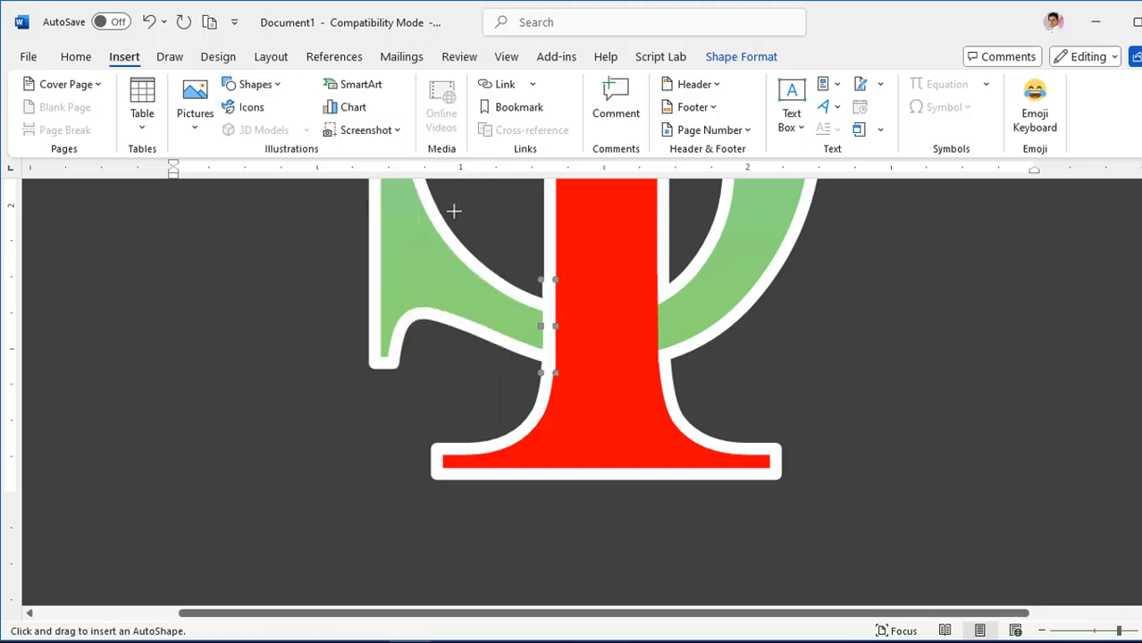
{"action": "left_click", "coordinate": [657, 262]}
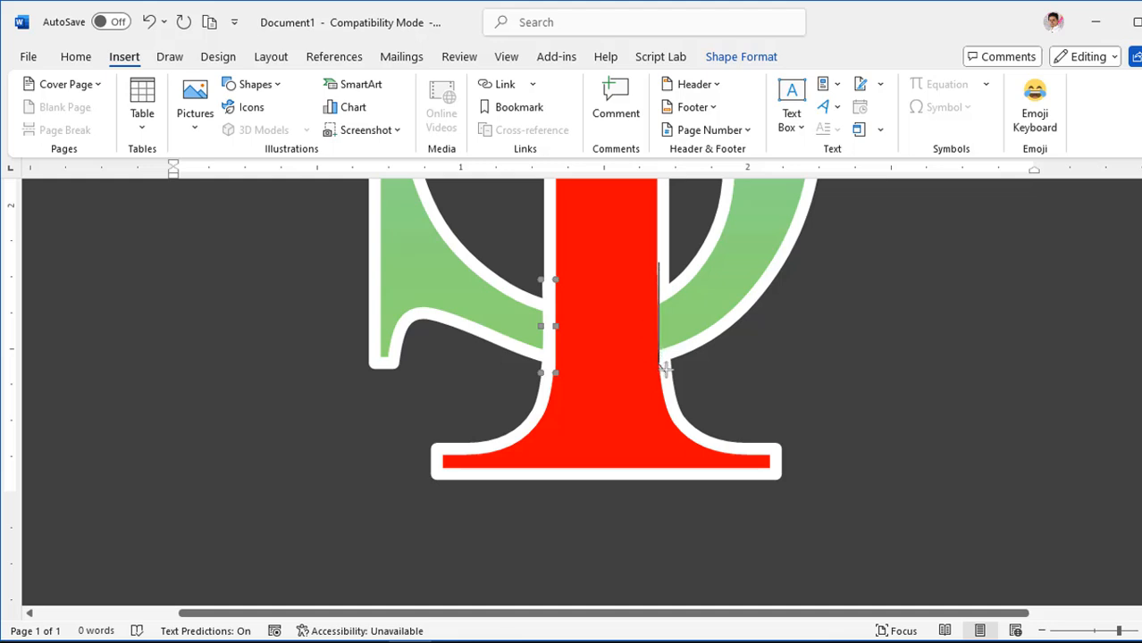
{"action": "left_click", "coordinate": [664, 365]}
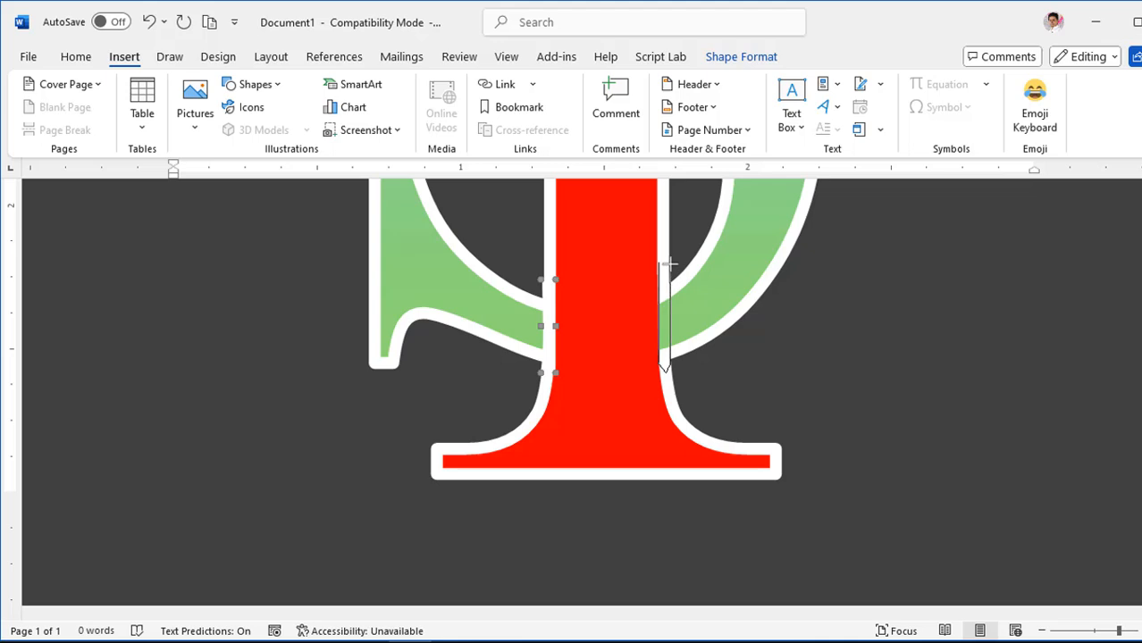
{"action": "left_click", "coordinate": [658, 261]}
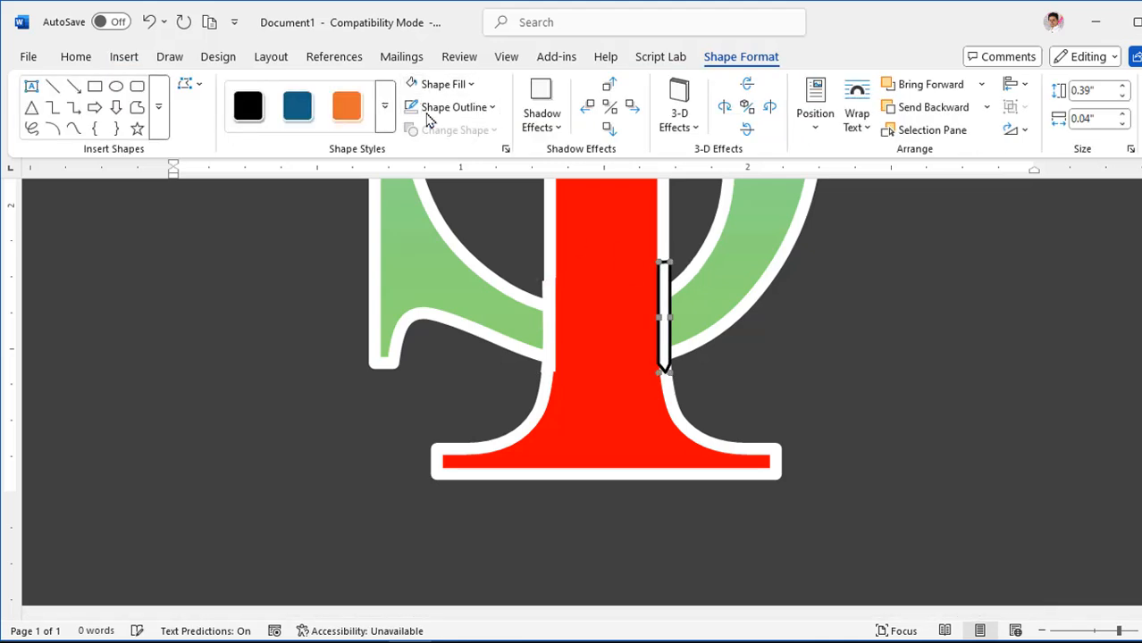
{"action": "left_click", "coordinate": [413, 114]}
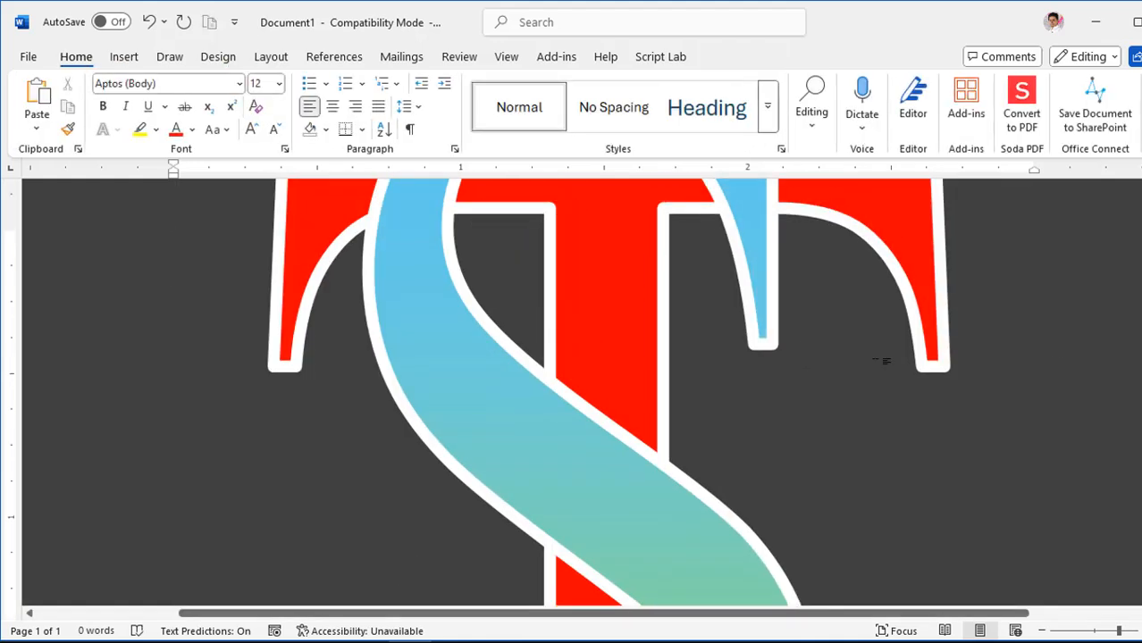
Step: Draw a freeform patch, about 0.46 by 0.22 inches, over the S where it crosses the left part of the T's crossbar
{"action": "scroll", "coordinate": [774, 342], "scroll_direction": "down", "scroll_amount": 5}
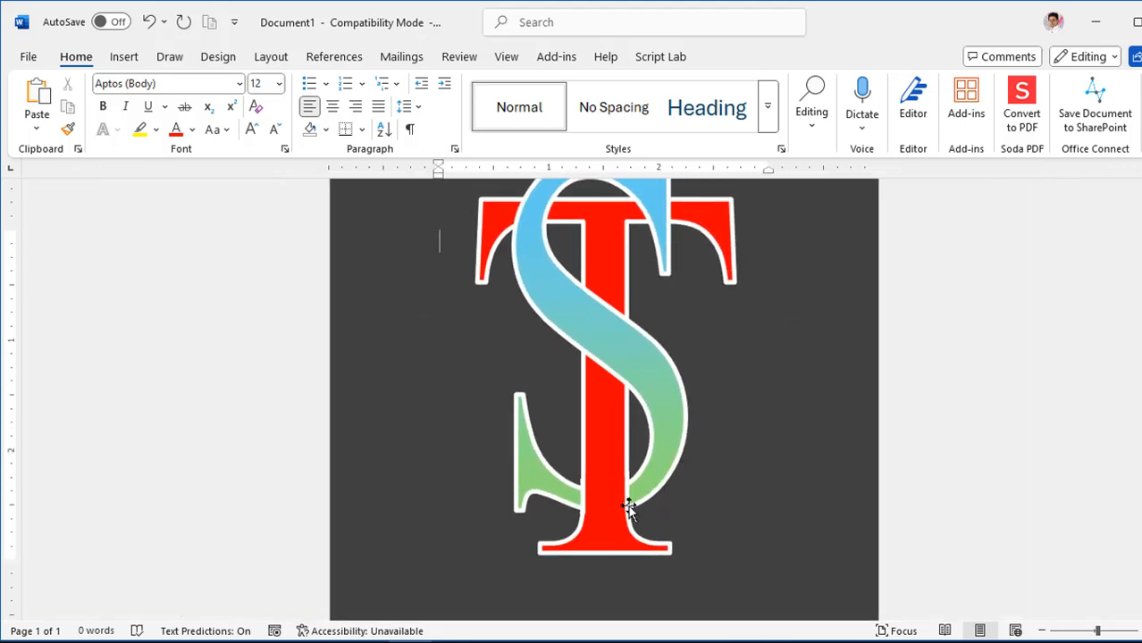
{"action": "scroll", "coordinate": [662, 393], "scroll_direction": "up", "scroll_amount": 2}
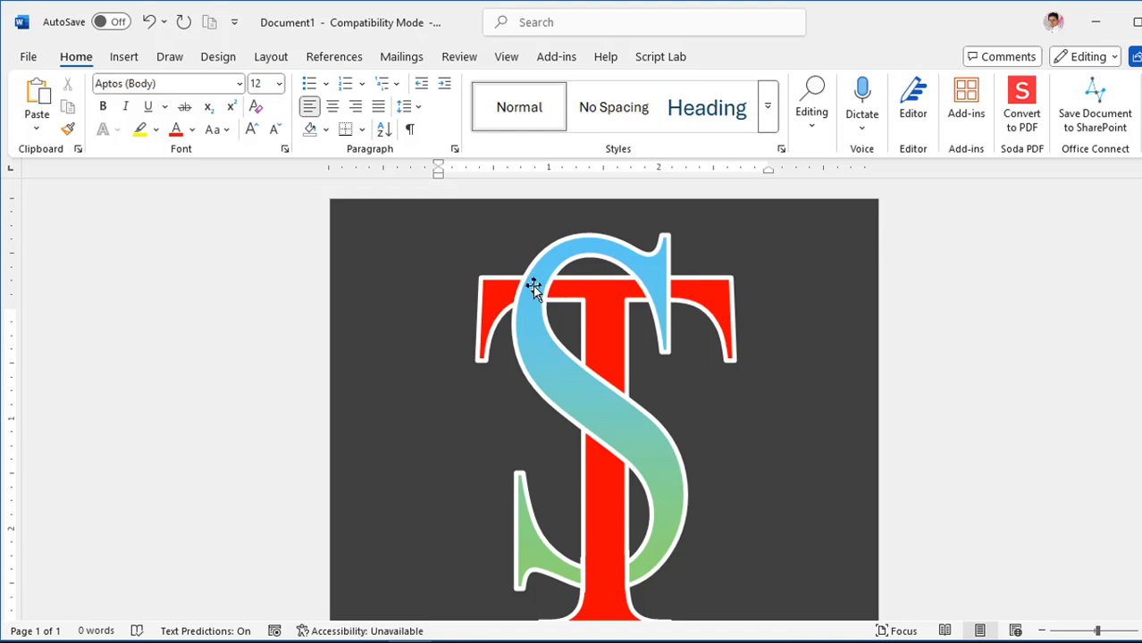
{"action": "scroll", "coordinate": [533, 286], "scroll_direction": "up", "scroll_amount": 1}
{"action": "scroll", "coordinate": [566, 311], "scroll_direction": "up", "scroll_amount": 5}
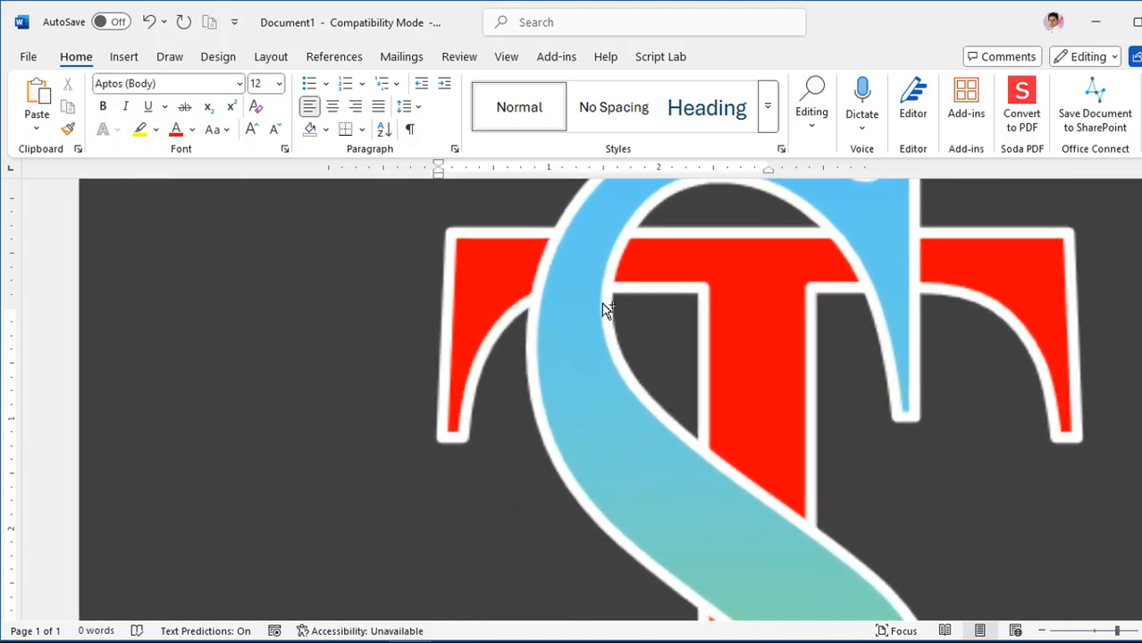
{"action": "left_click_drag", "start_coordinate": [739, 614], "coordinate": [832, 613]}
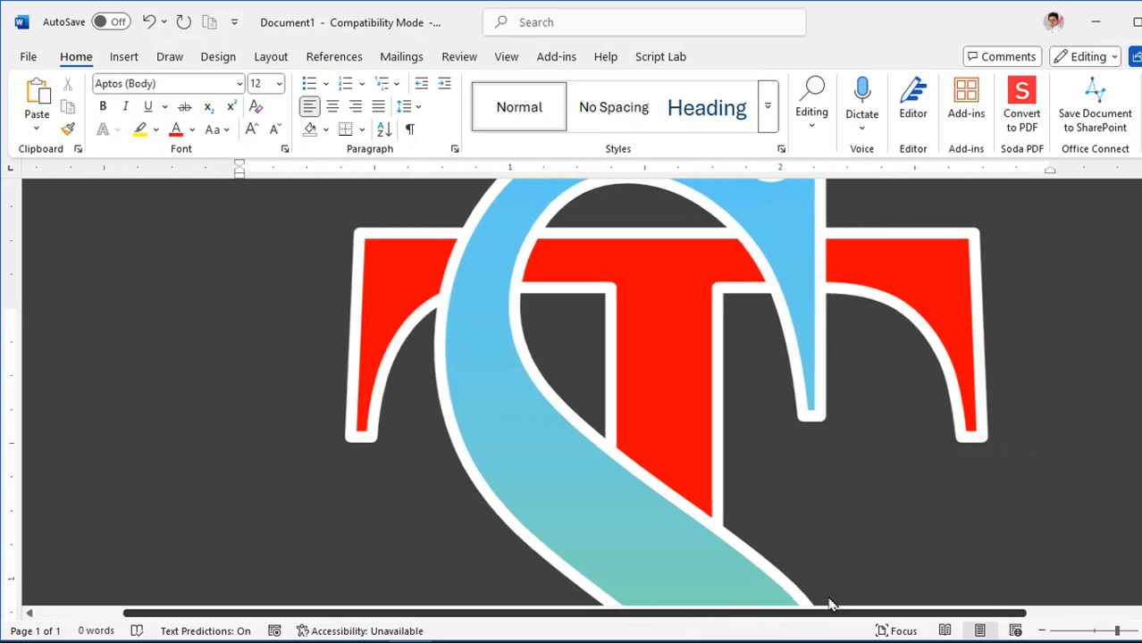
{"action": "scroll", "coordinate": [477, 390], "scroll_direction": "up", "scroll_amount": 2}
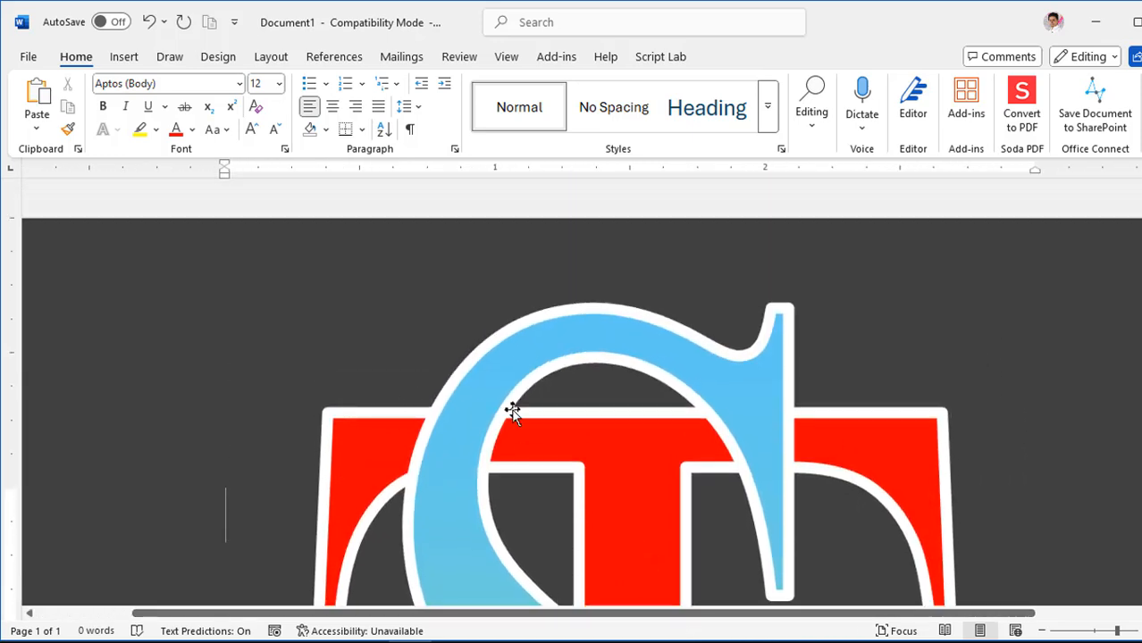
{"action": "scroll", "coordinate": [495, 391], "scroll_direction": "down", "scroll_amount": 1}
{"action": "left_click", "coordinate": [124, 56]}
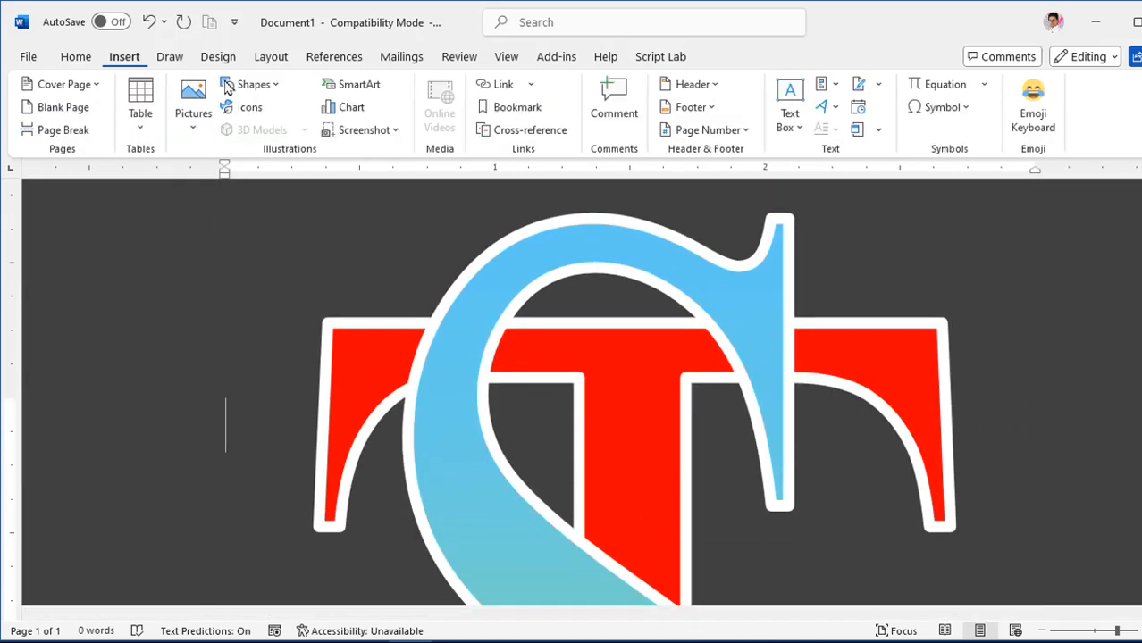
{"action": "left_click", "coordinate": [252, 85]}
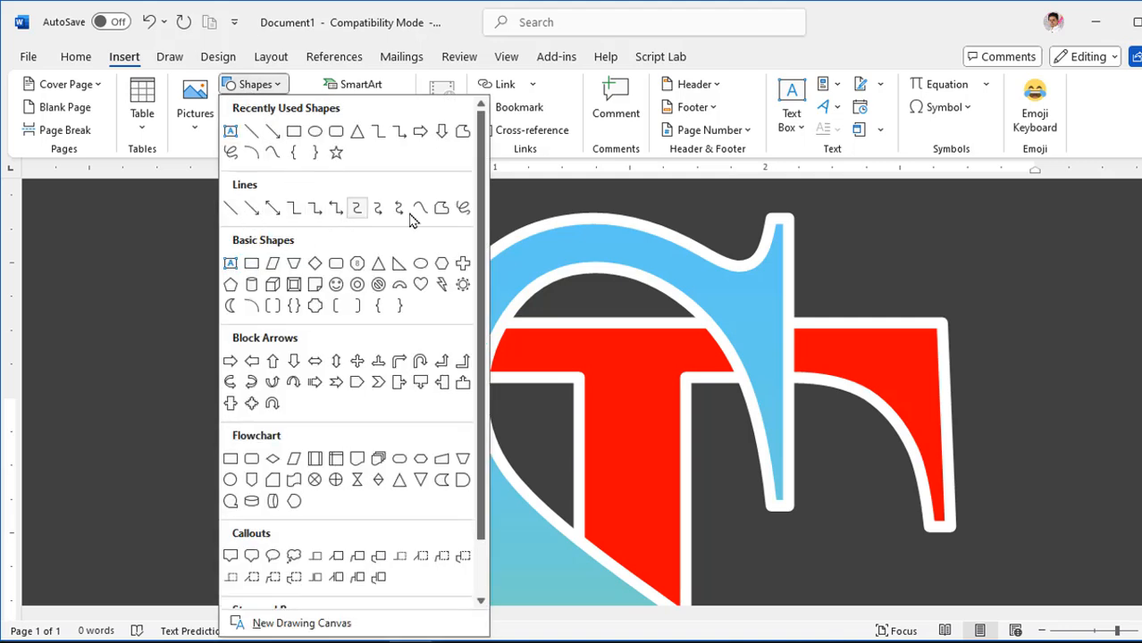
{"action": "left_click", "coordinate": [442, 208]}
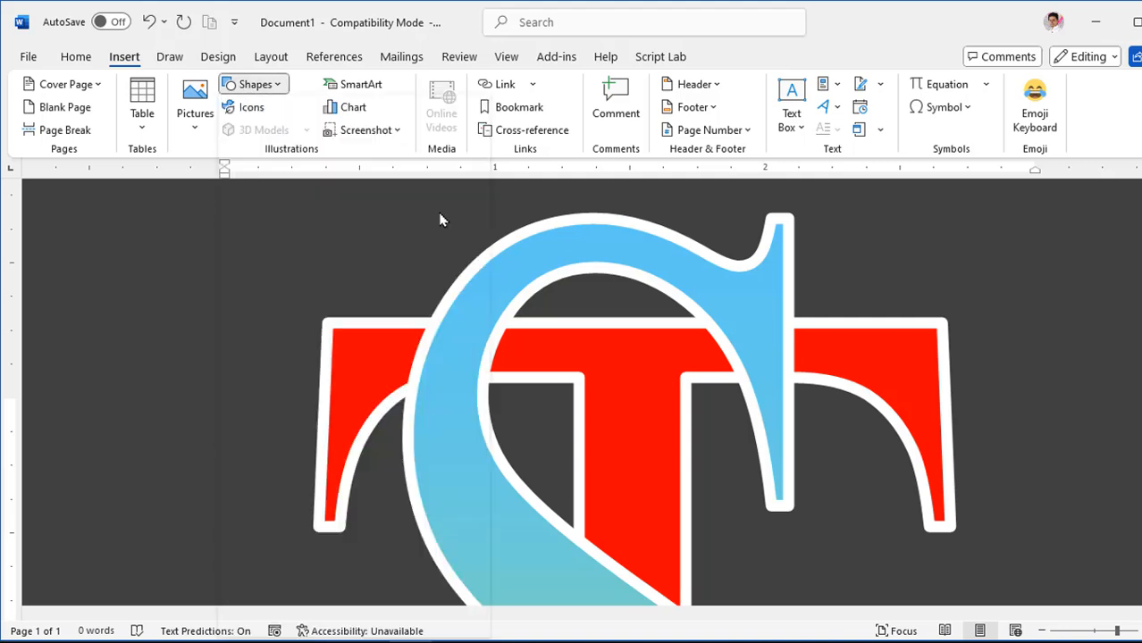
{"action": "left_click", "coordinate": [409, 329]}
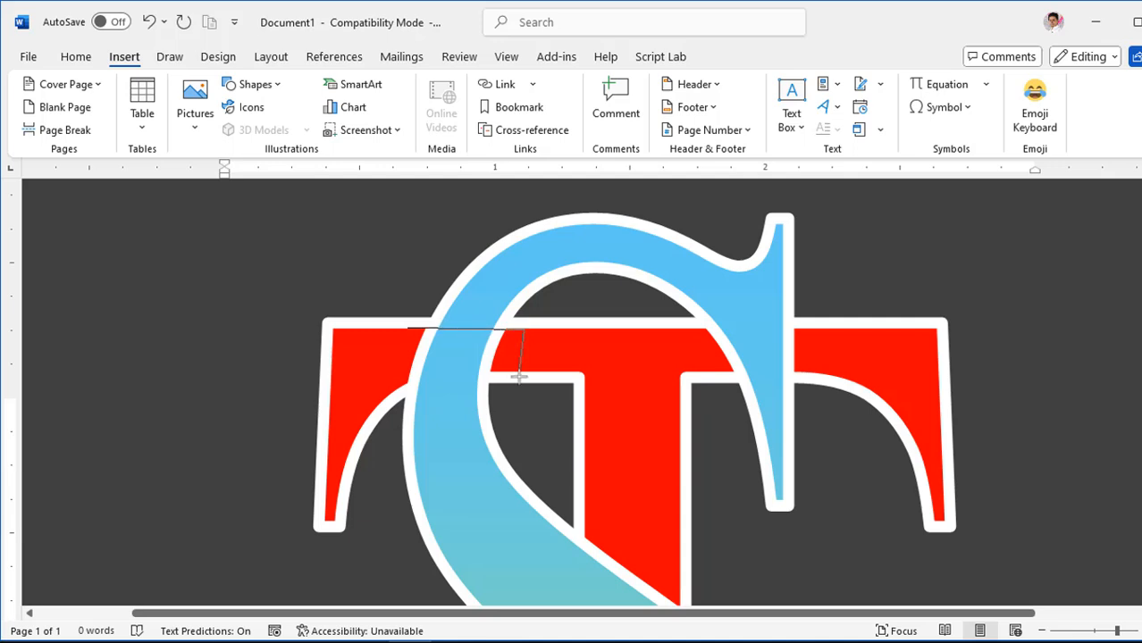
{"action": "left_click", "coordinate": [519, 371]}
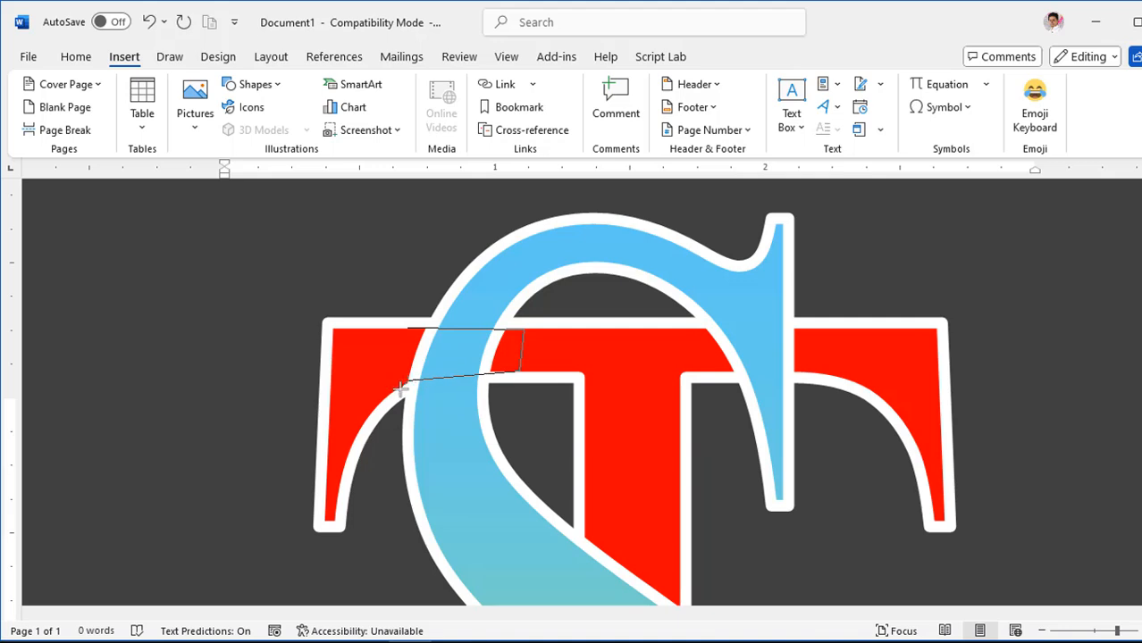
{"action": "left_click", "coordinate": [401, 387]}
{"action": "left_click", "coordinate": [410, 328]}
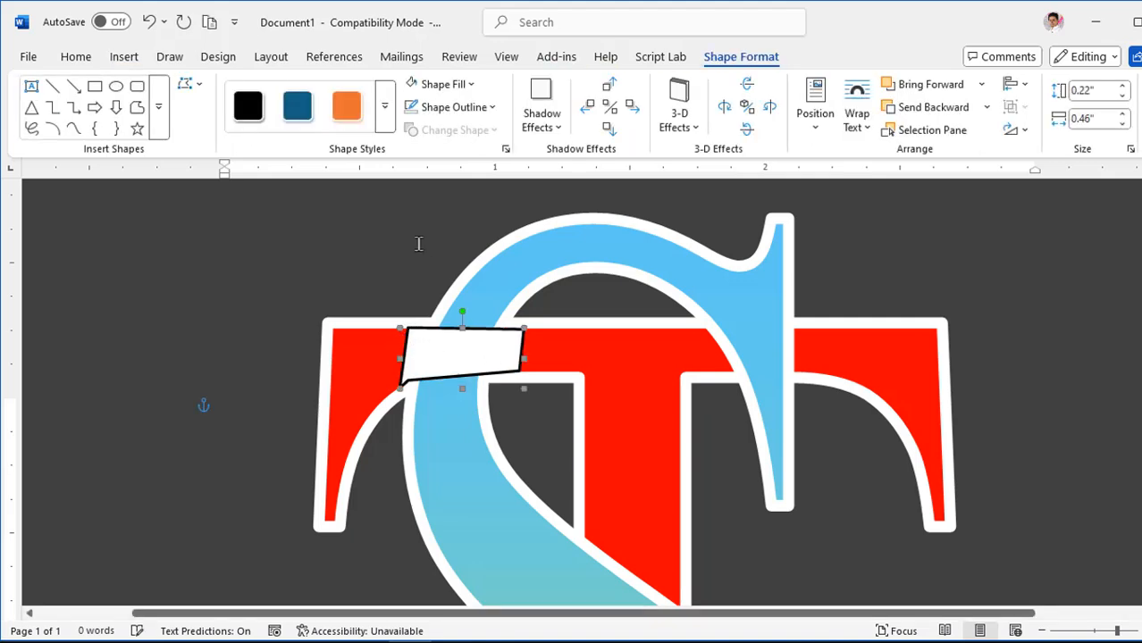
Step: Fill the patch over the T's crossbar with red and remove its outline
{"action": "left_click", "coordinate": [444, 84]}
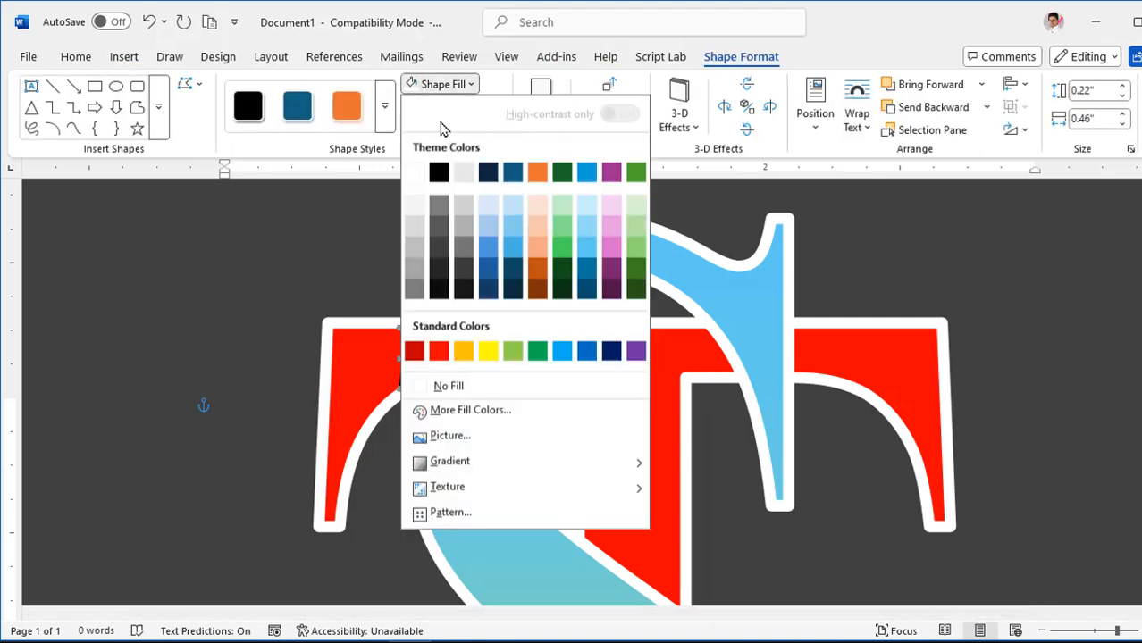
{"action": "left_click", "coordinate": [438, 350]}
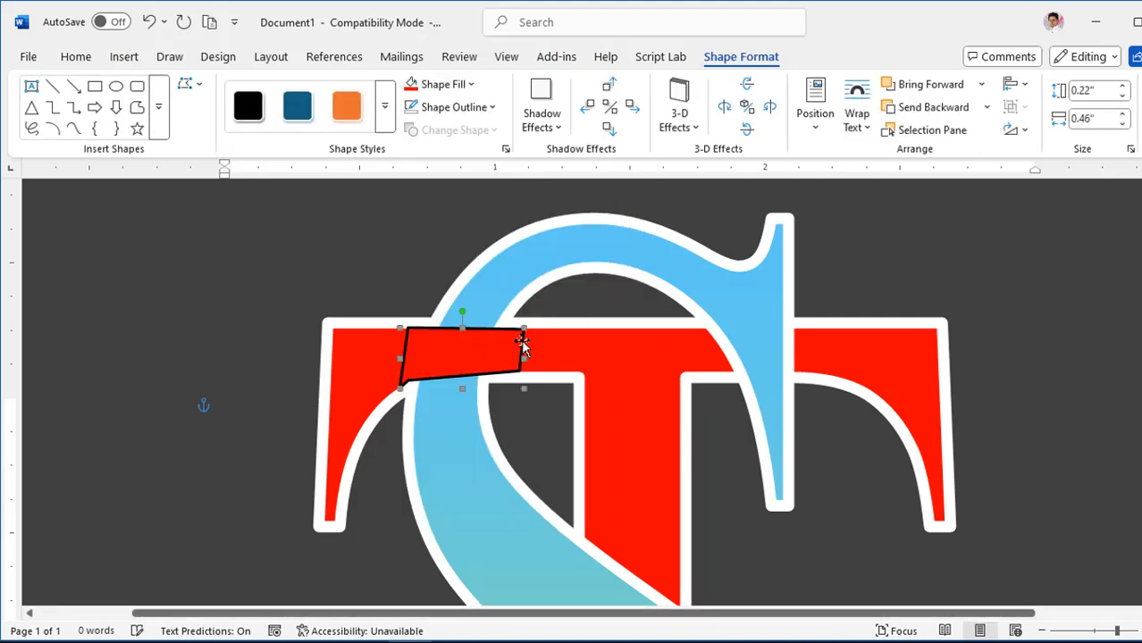
{"action": "left_click", "coordinate": [410, 109]}
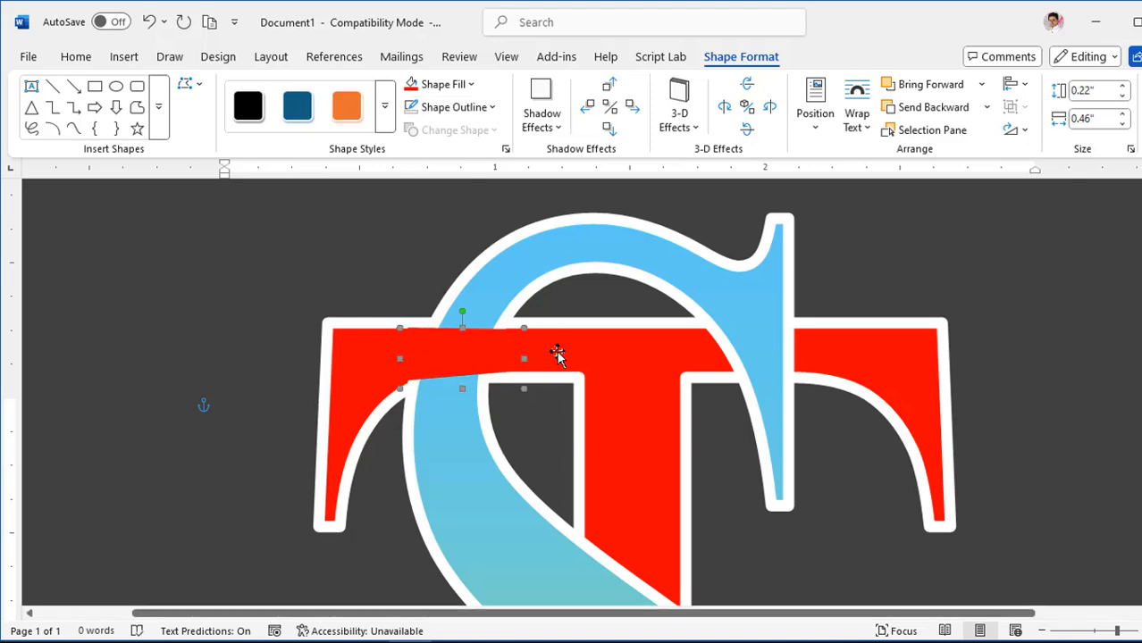
Step: Draw a narrow freeform strip, about 0.42 by 0.08 inches, along the crossbar's lower edge where it crosses the S
{"action": "left_click", "coordinate": [125, 58]}
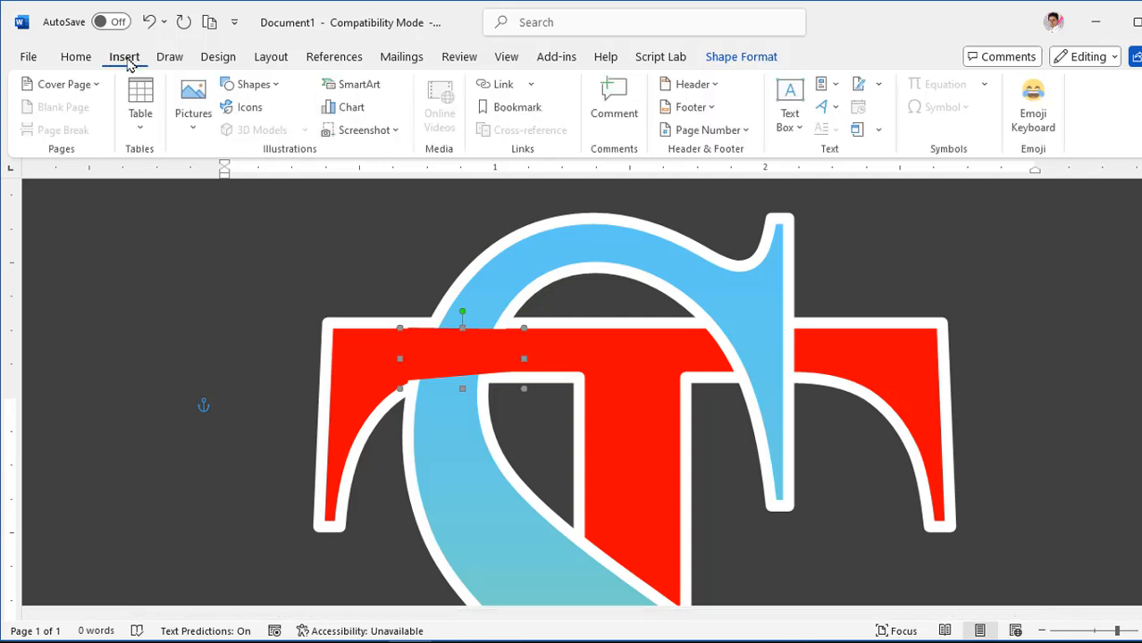
{"action": "left_click", "coordinate": [254, 84]}
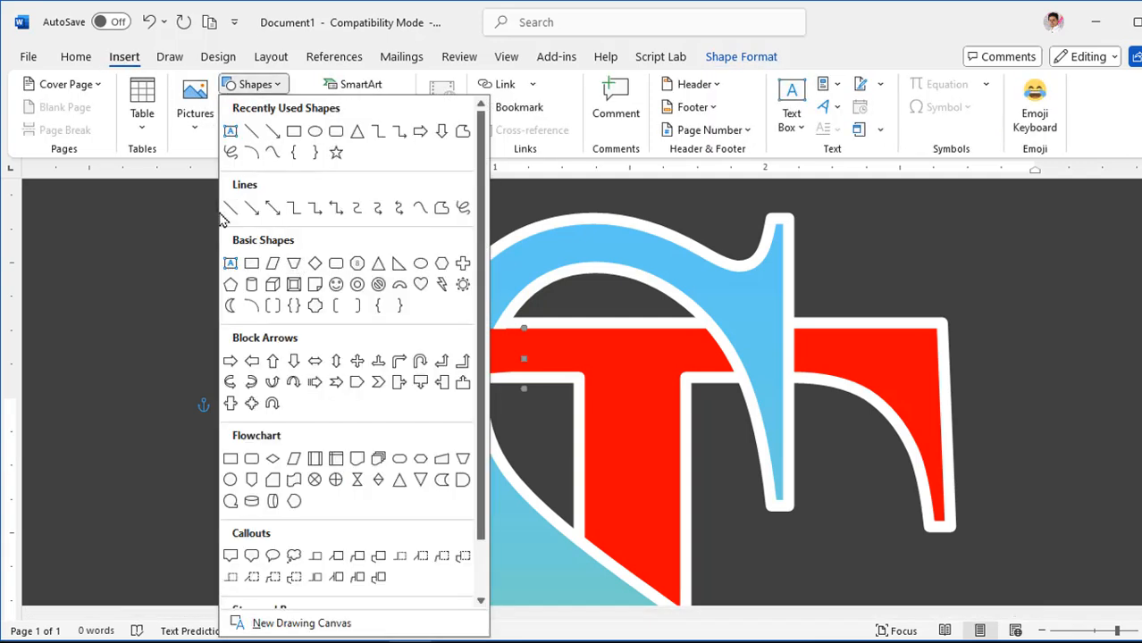
{"action": "left_click", "coordinate": [442, 207]}
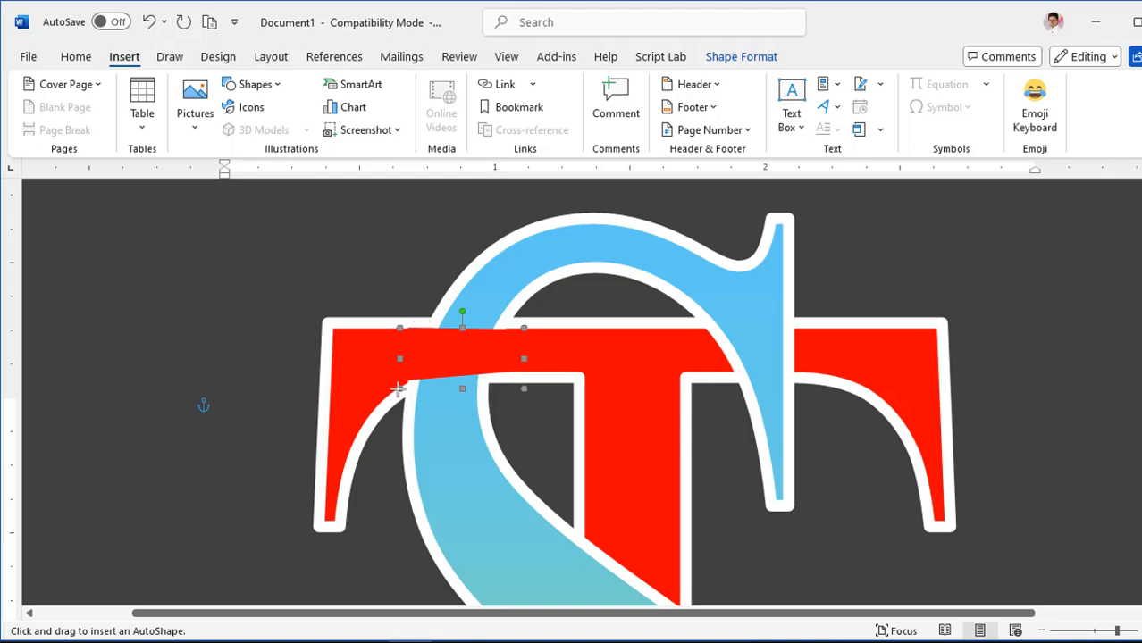
{"action": "left_click", "coordinate": [398, 388]}
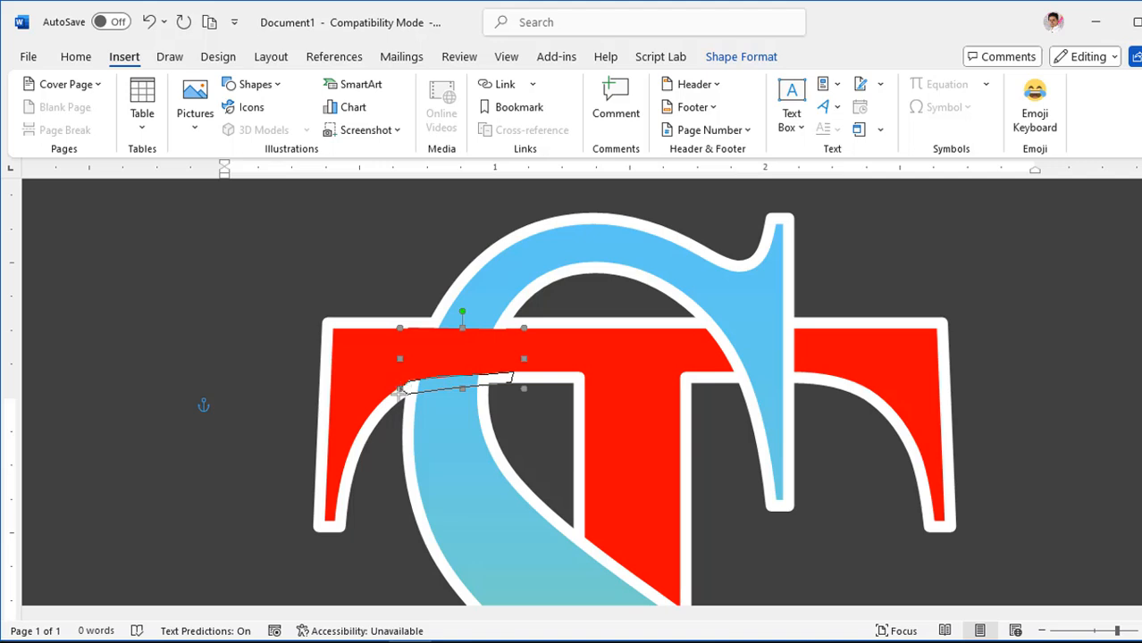
{"action": "left_click", "coordinate": [400, 391]}
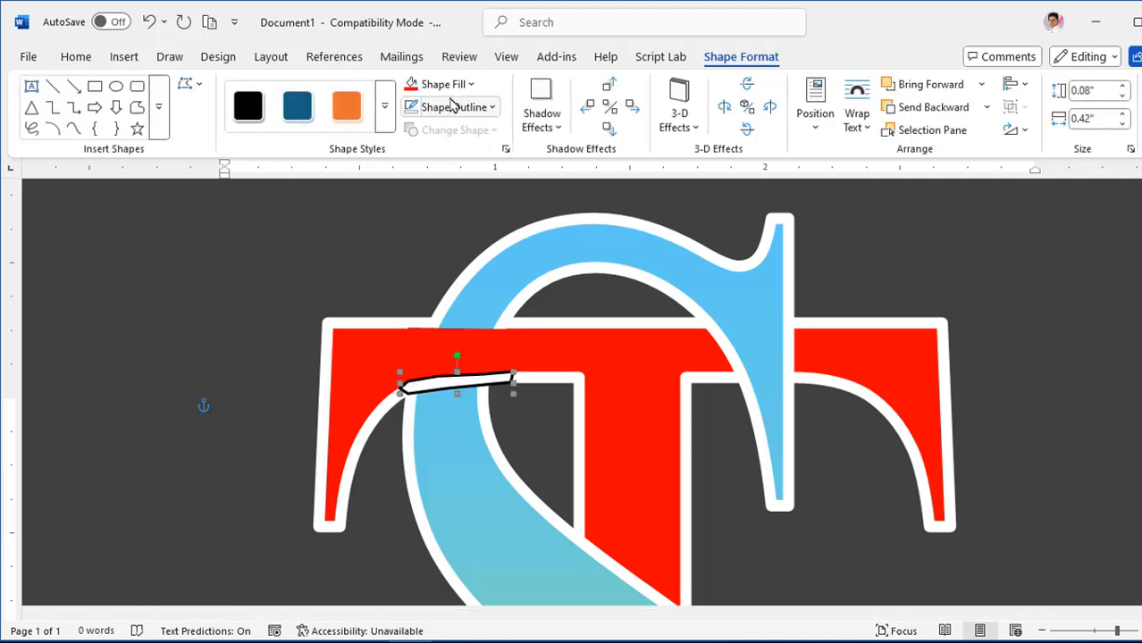
Step: Fill the strip along the crossbar's lower edge with white and remove its outline
{"action": "left_click", "coordinate": [416, 84]}
{"action": "left_click", "coordinate": [421, 174]}
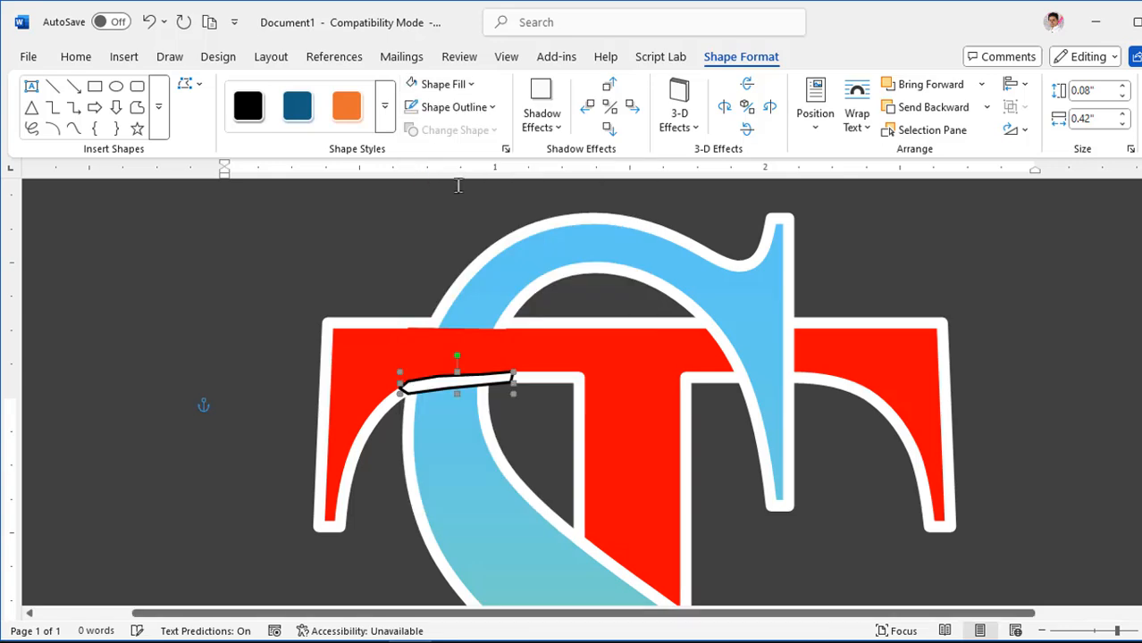
{"action": "left_click", "coordinate": [416, 108]}
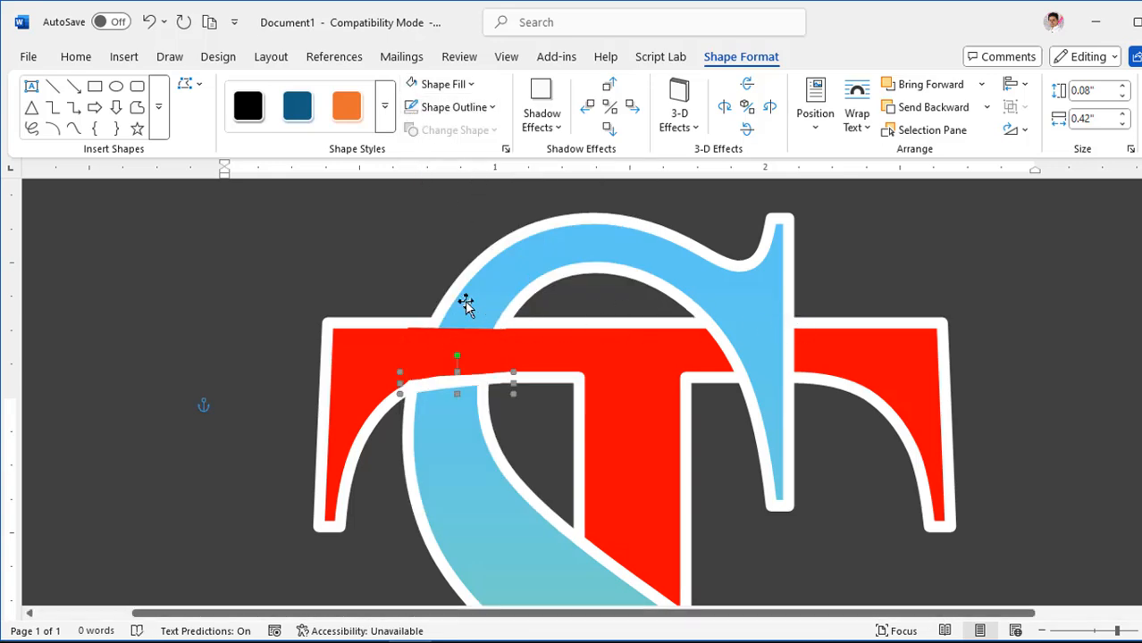
Step: Draw a freeform strip, about 0.44 by 0.04 inches, along the crossbar's upper edge over the S, and remove its outline
{"action": "left_click", "coordinate": [122, 56]}
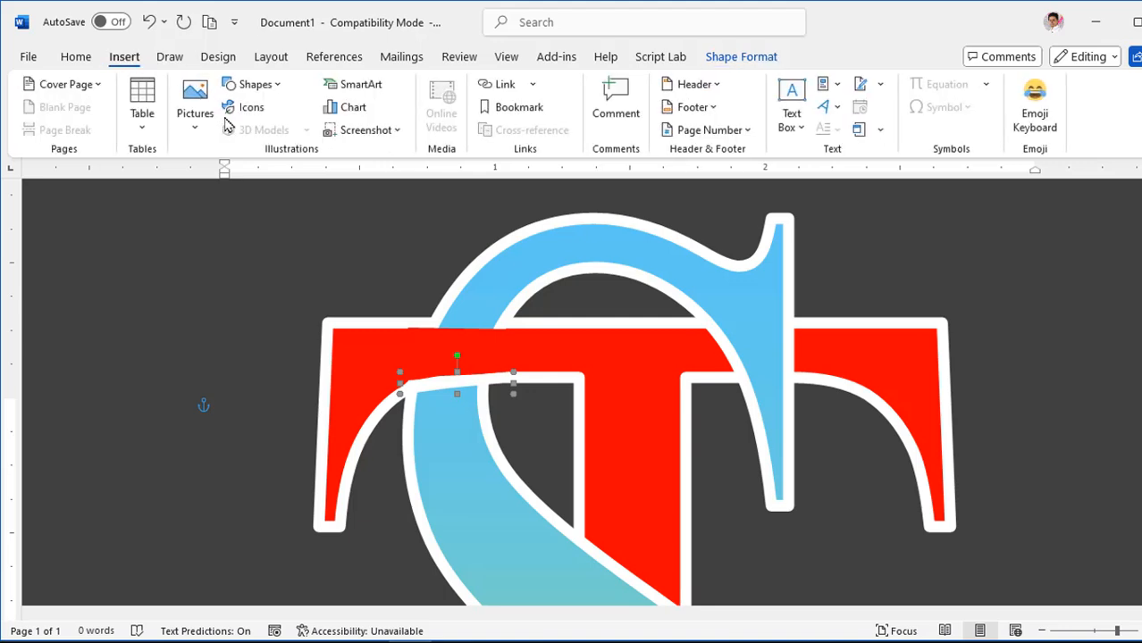
{"action": "left_click", "coordinate": [258, 87]}
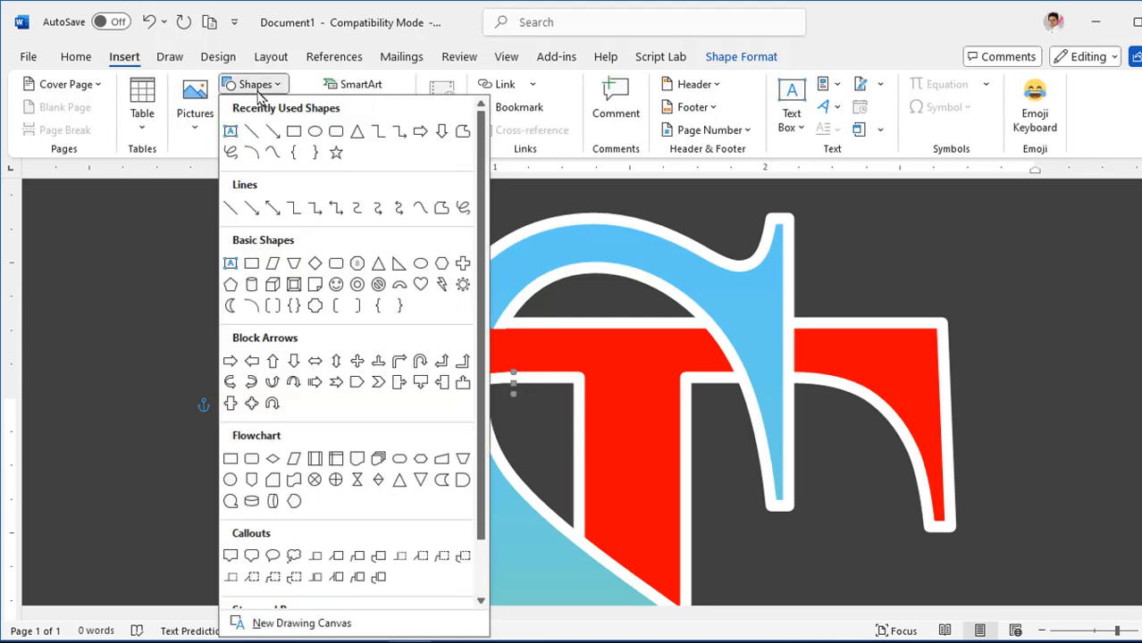
{"action": "left_click", "coordinate": [442, 209]}
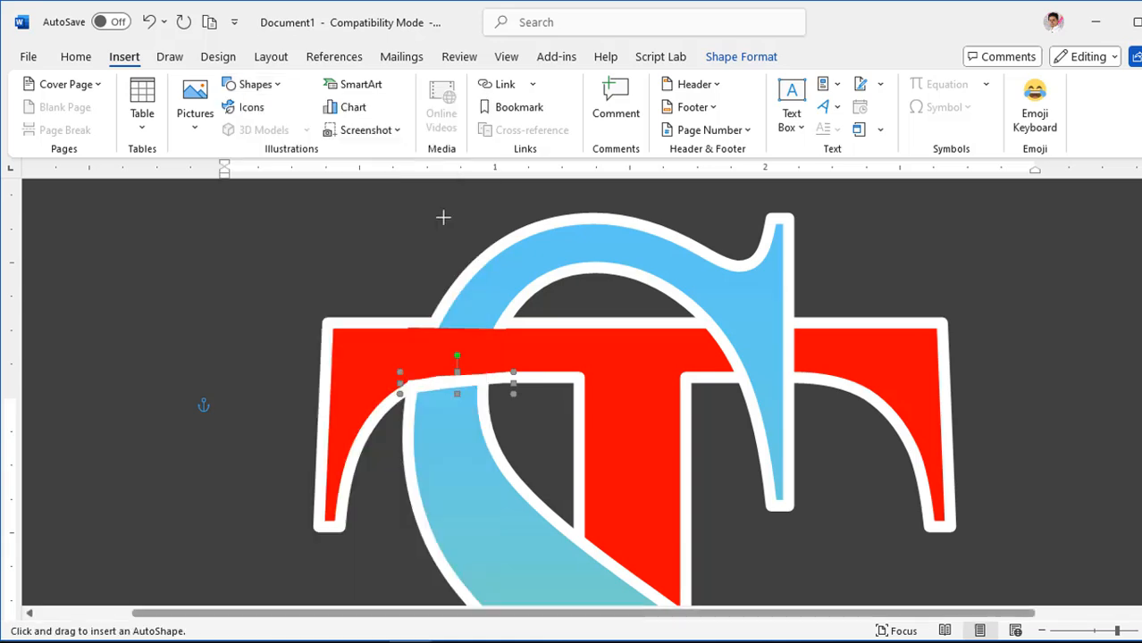
{"action": "left_click_drag", "start_coordinate": [420, 318], "coordinate": [533, 316]}
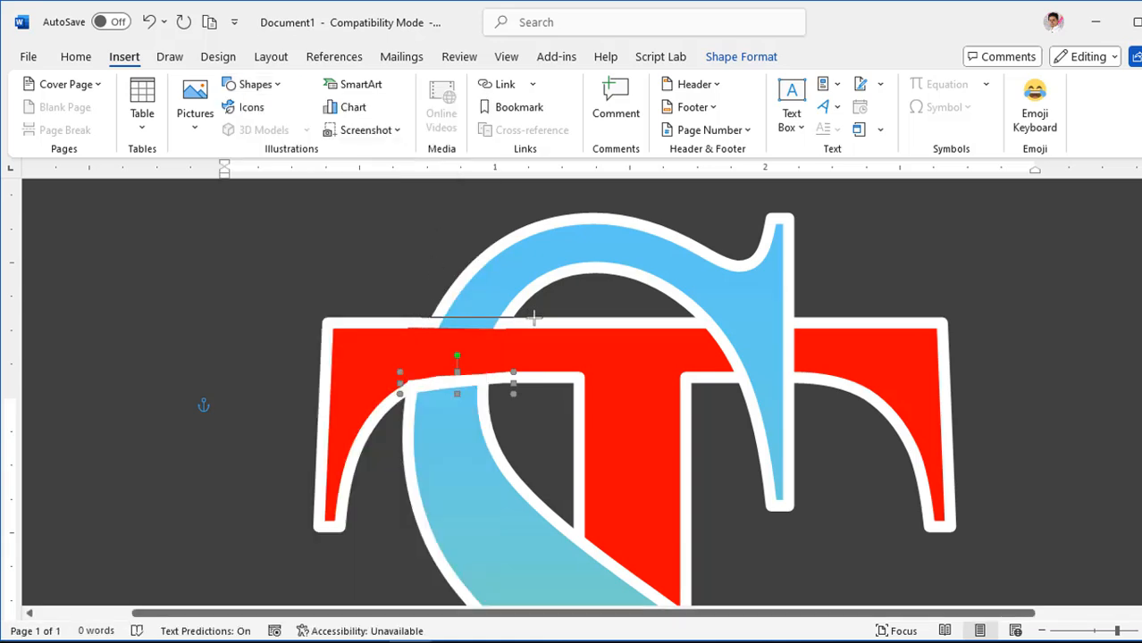
{"action": "left_click_drag", "start_coordinate": [471, 331], "coordinate": [420, 318]}
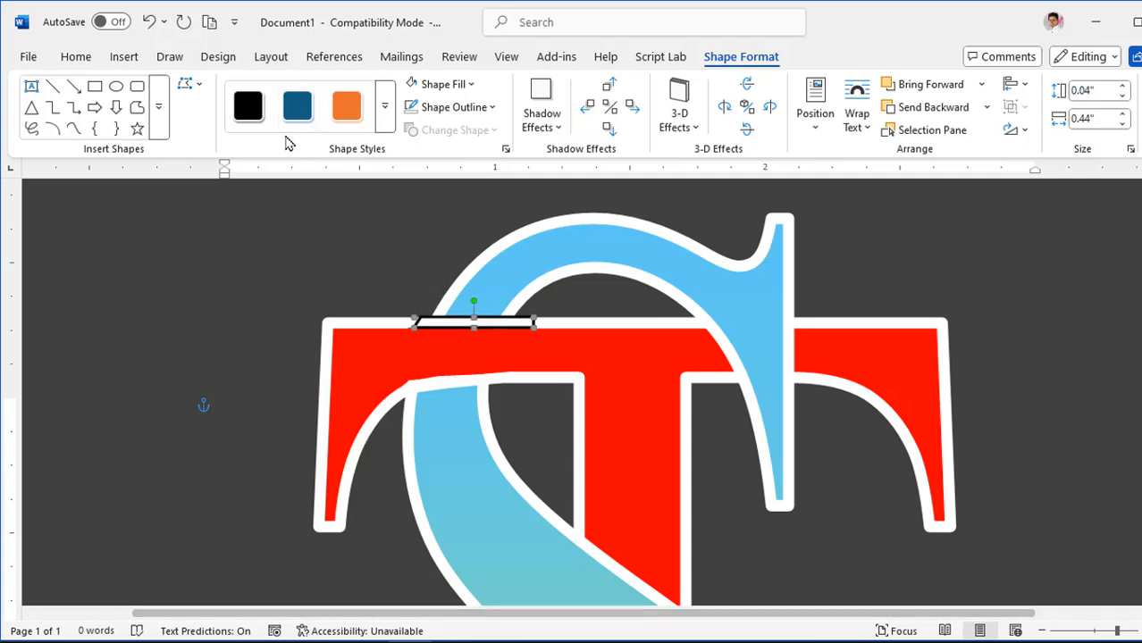
{"action": "left_click", "coordinate": [411, 108]}
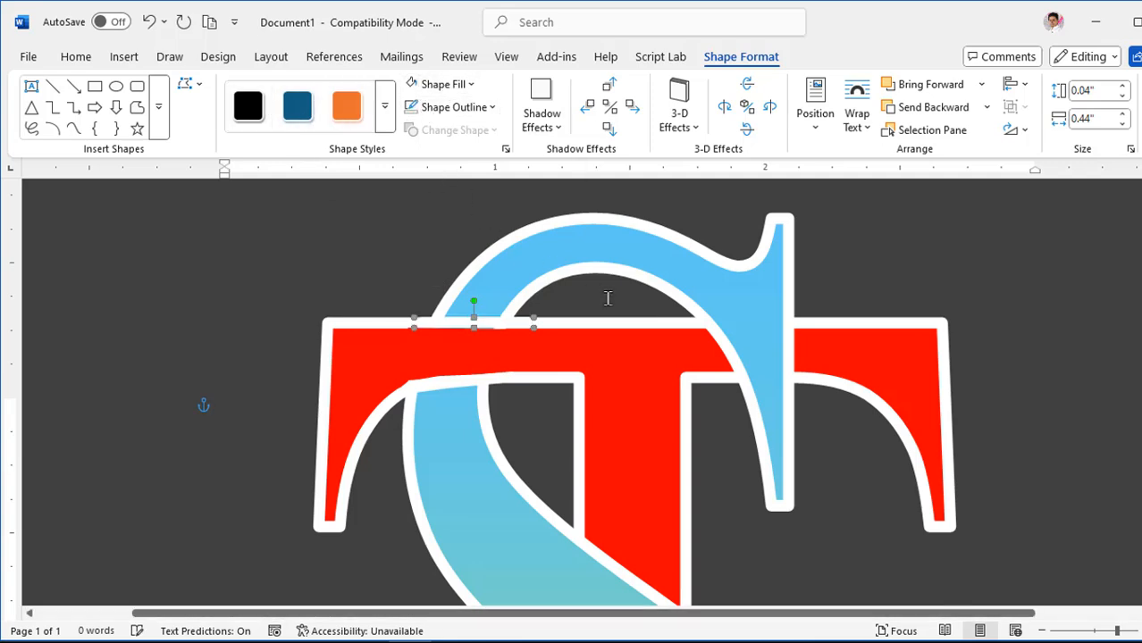
{"action": "left_click", "coordinate": [616, 327]}
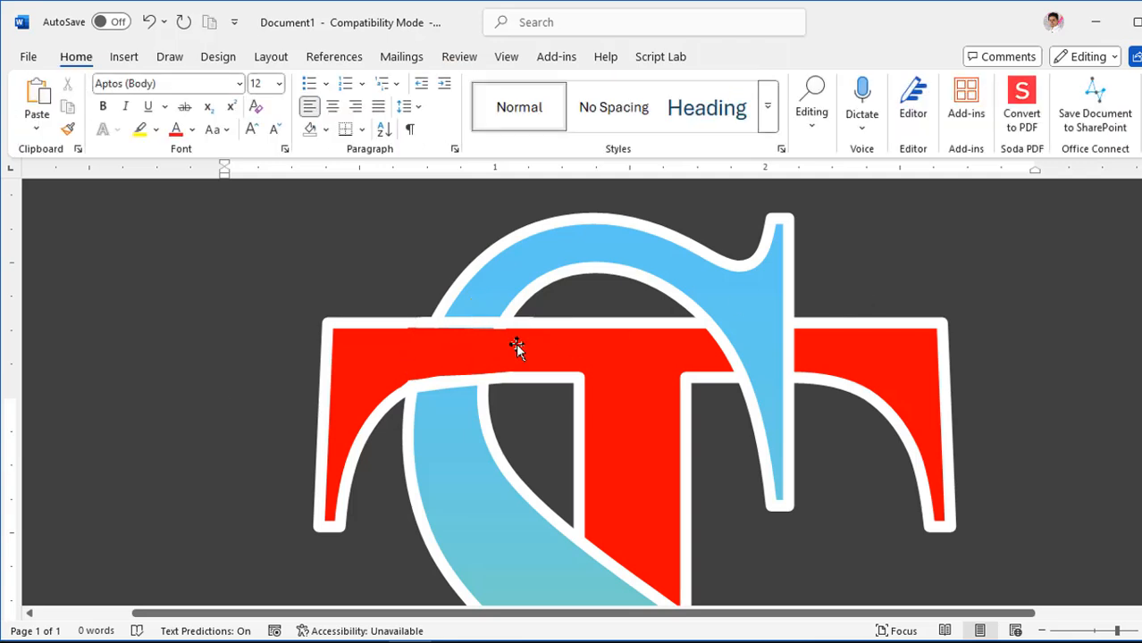
Step: Insert a WordArt caption reading "Logo Name" in the rainbow-coloured style with a slanted shadow, keeping Arial Black at size 36
{"action": "scroll", "coordinate": [407, 346], "scroll_direction": "down", "scroll_amount": 2, "text": "ctrl"}
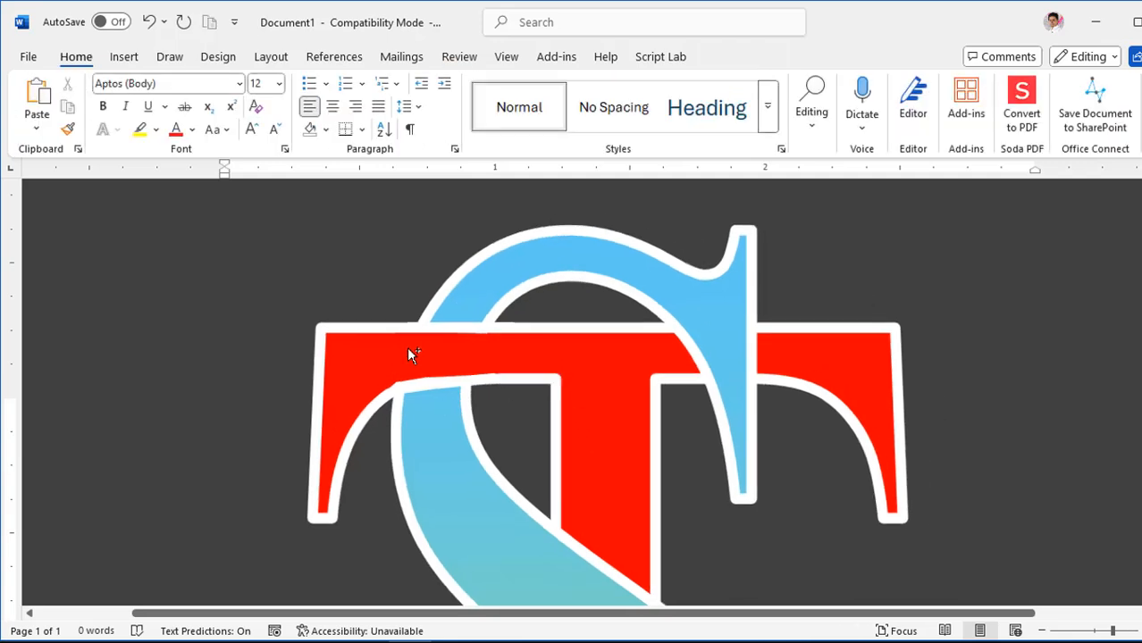
{"action": "scroll", "coordinate": [407, 346], "scroll_direction": "down", "scroll_amount": 3, "text": "ctrl"}
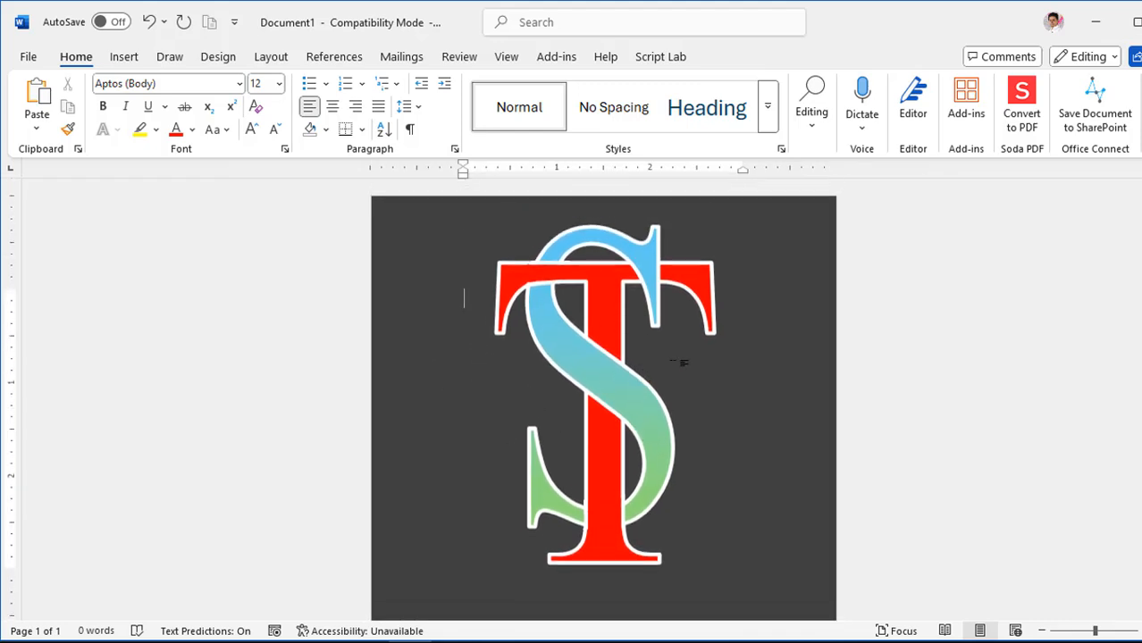
{"action": "scroll", "coordinate": [605, 421], "scroll_direction": "down", "scroll_amount": 2}
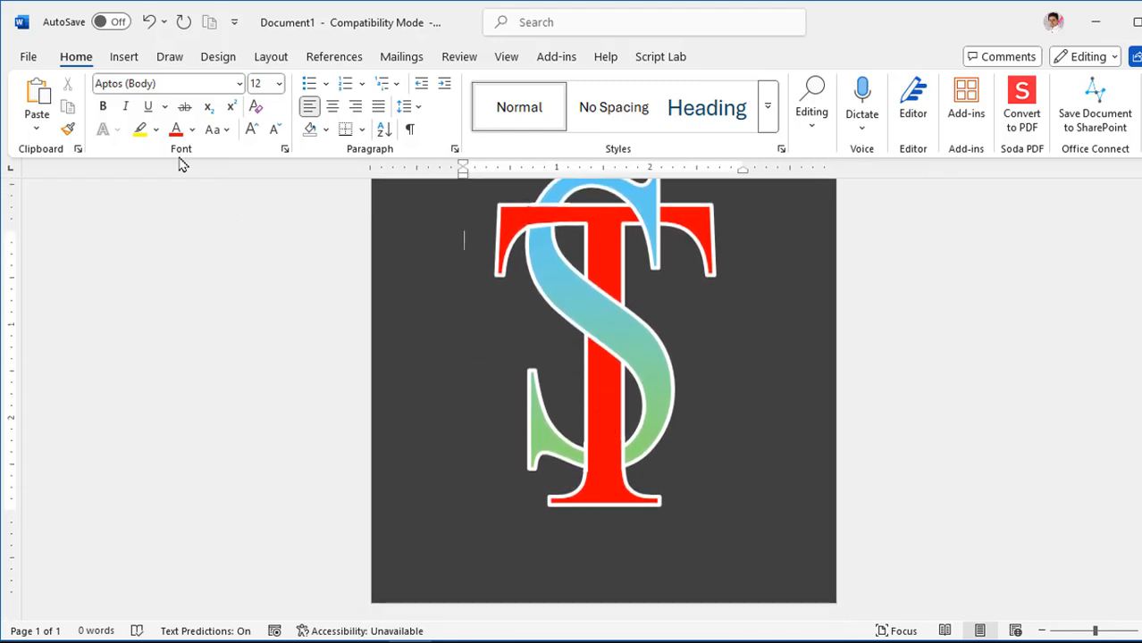
{"action": "left_click", "coordinate": [126, 59]}
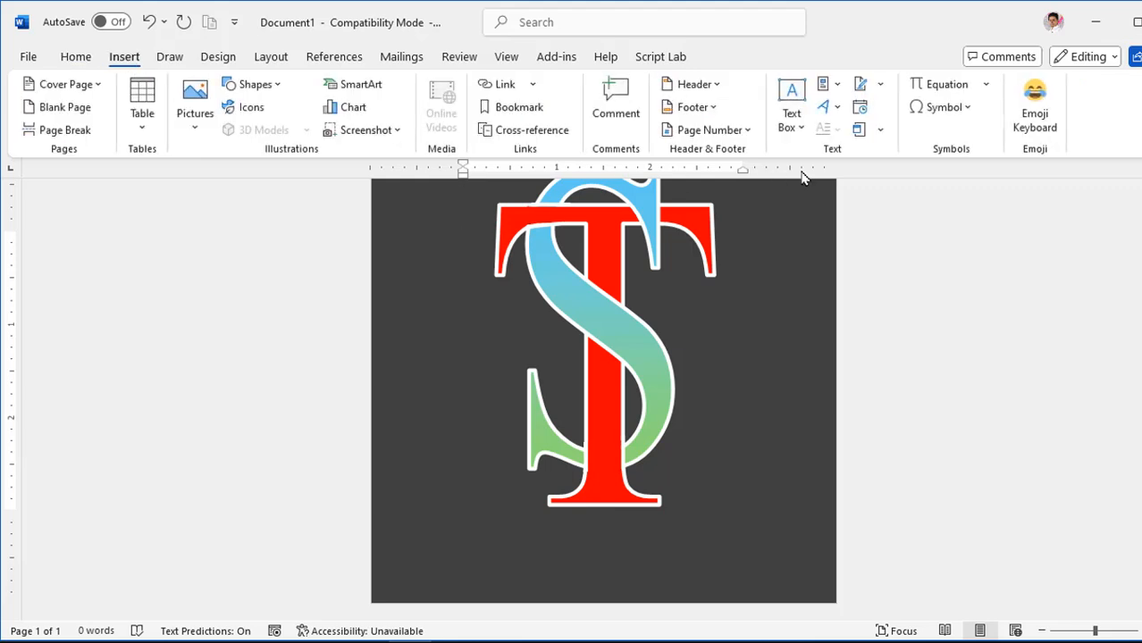
{"action": "left_click", "coordinate": [837, 109]}
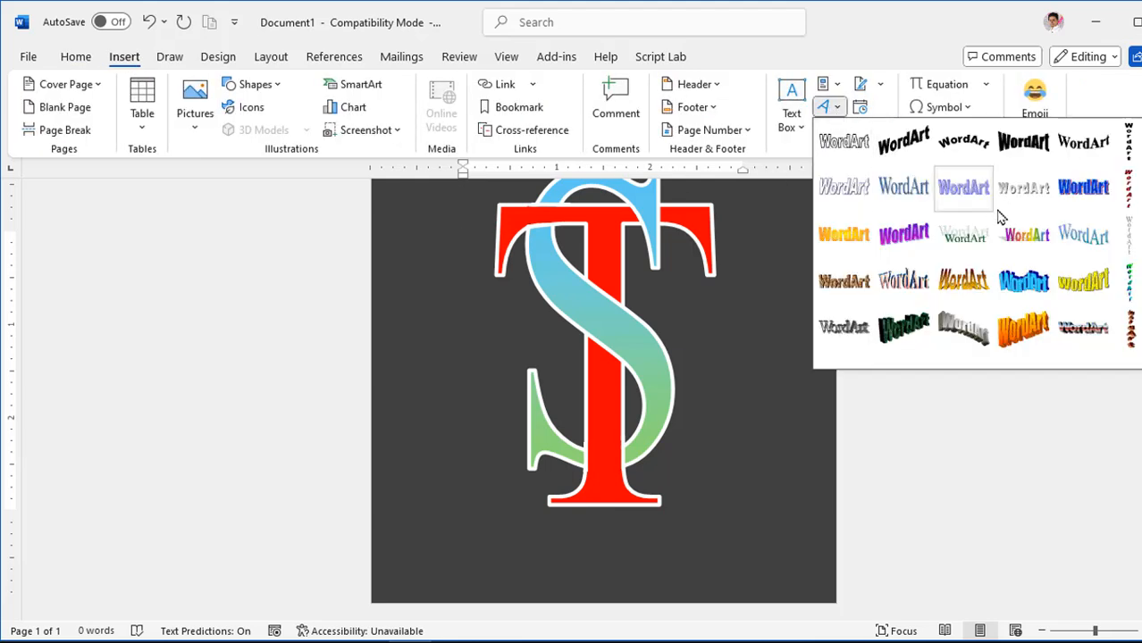
{"action": "left_click", "coordinate": [1028, 245]}
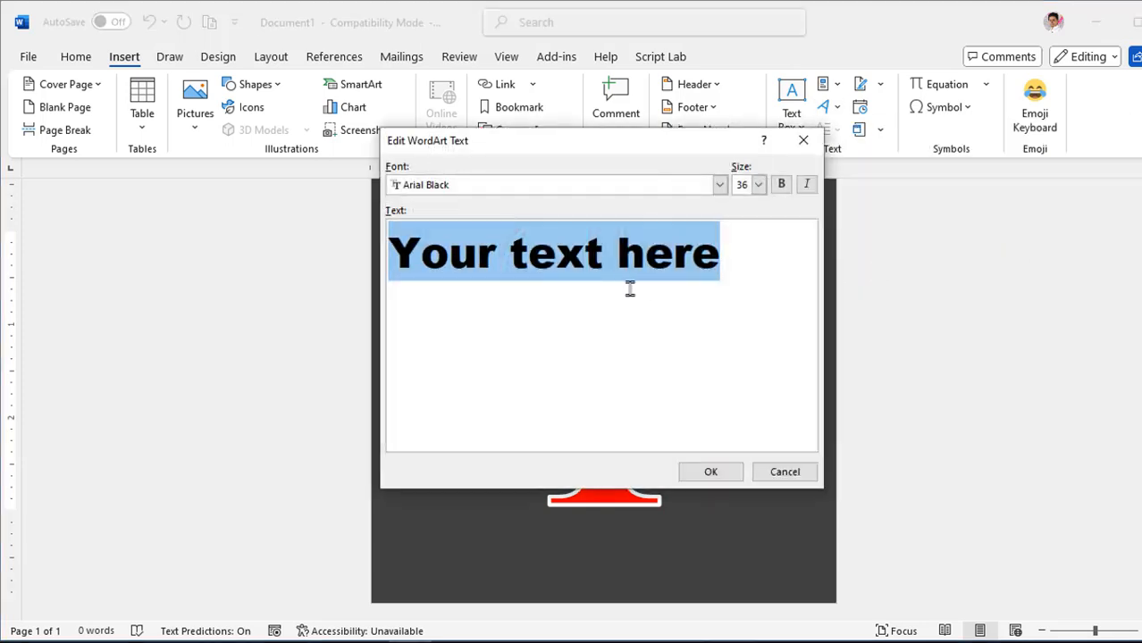
{"action": "type", "text": "Log"}
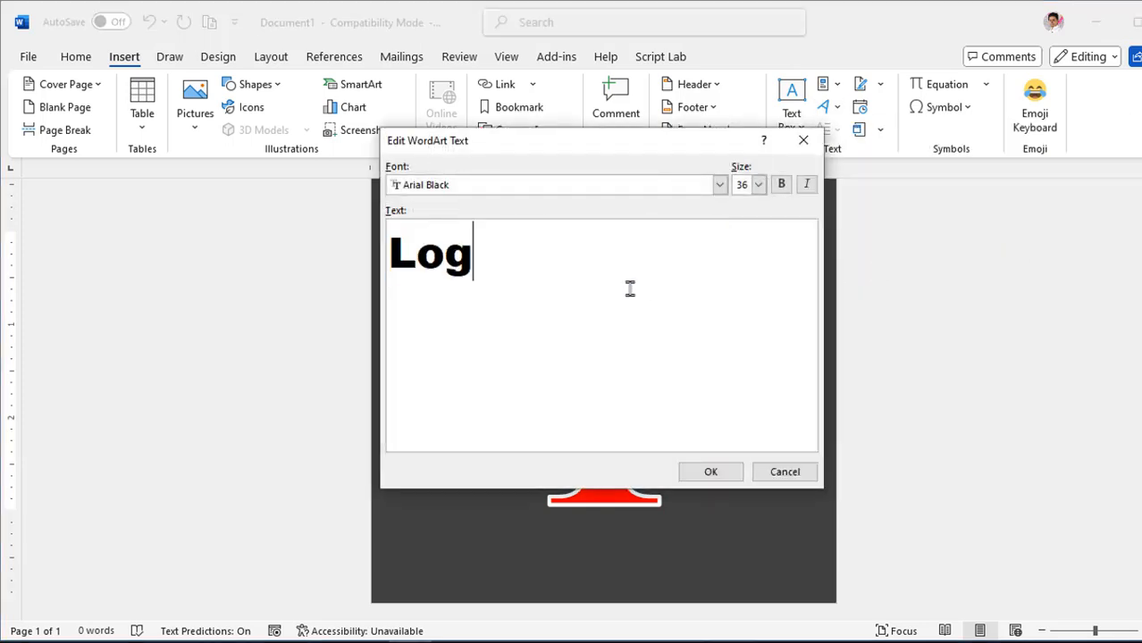
{"action": "type", "text": "o Name"}
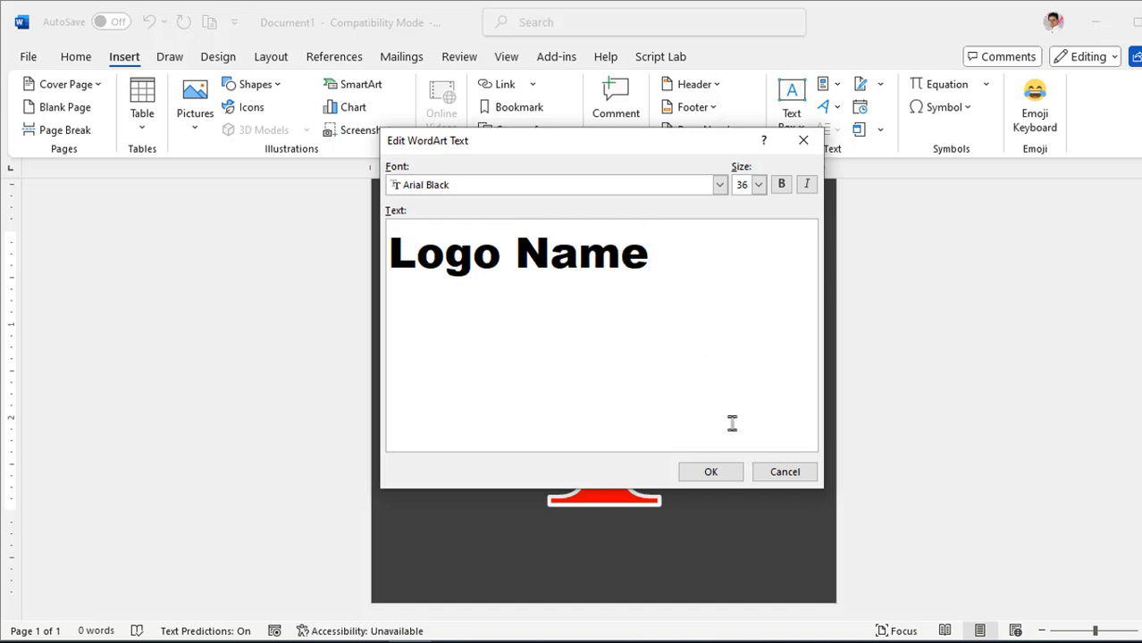
{"action": "left_click", "coordinate": [715, 474]}
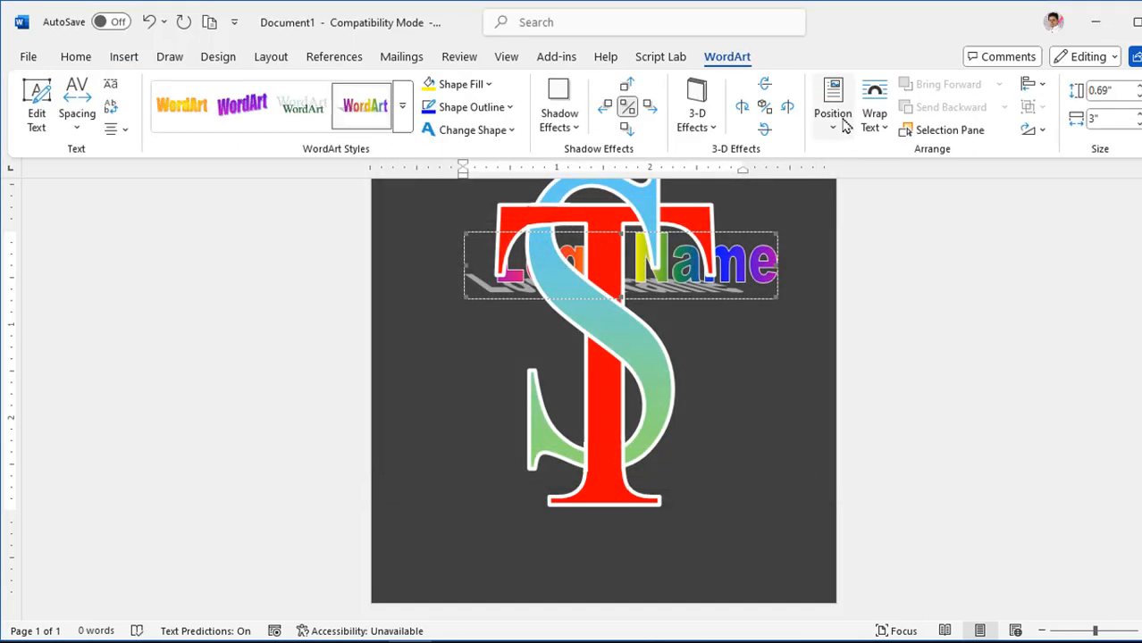
Step: Make the WordArt caption float in front of text and move it, centred, beneath the T's base
{"action": "left_click", "coordinate": [875, 118]}
{"action": "left_click", "coordinate": [894, 306]}
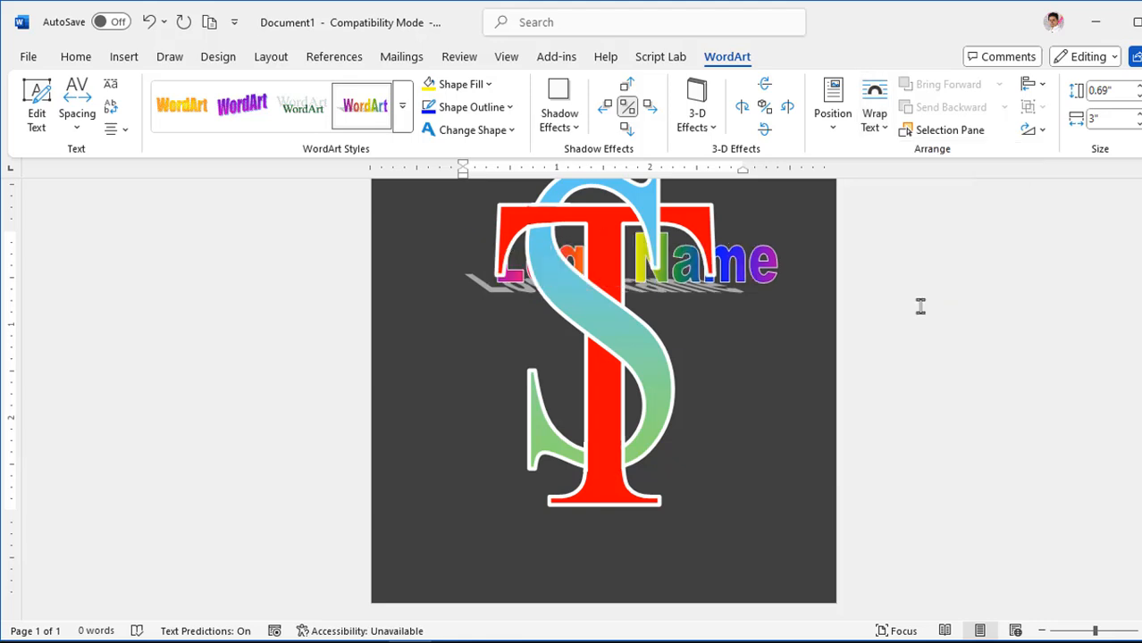
{"action": "left_click_drag", "start_coordinate": [655, 264], "coordinate": [681, 541]}
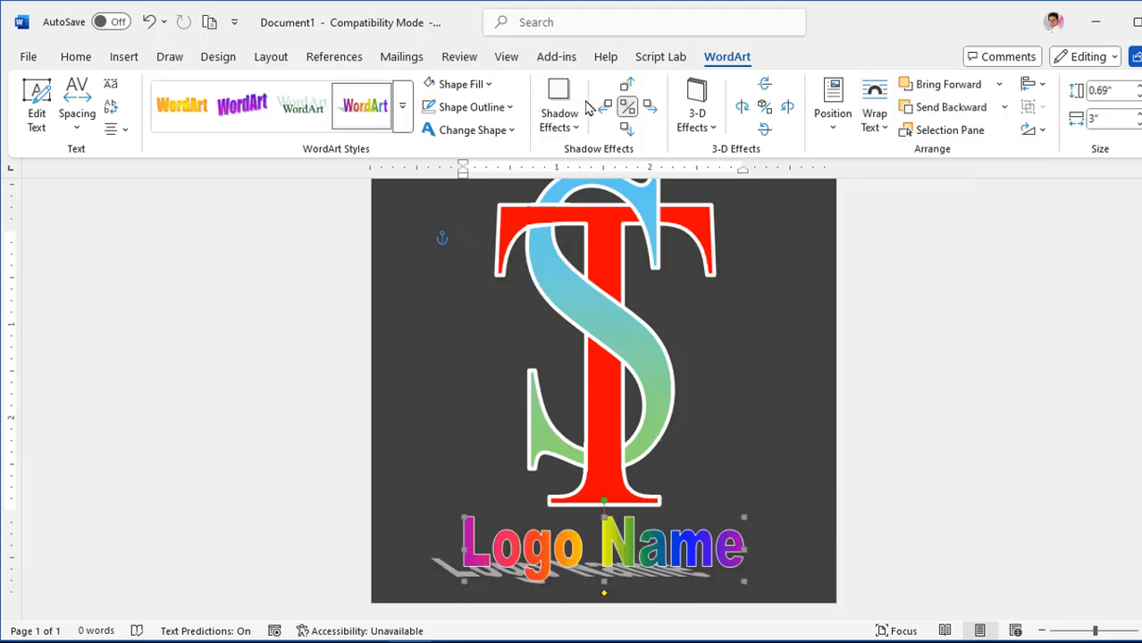
Step: Remove the caption's shadow and reduce its height to about 0.45 inches, keeping the width
{"action": "left_click", "coordinate": [559, 109]}
{"action": "left_click", "coordinate": [566, 190]}
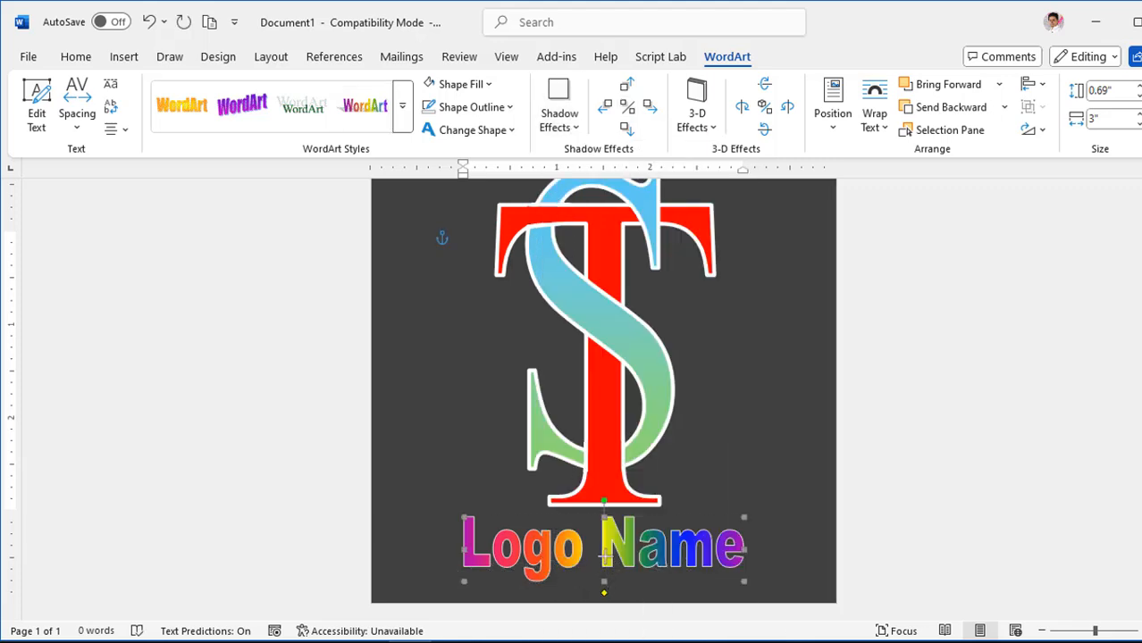
{"action": "left_click_drag", "start_coordinate": [604, 582], "coordinate": [604, 555]}
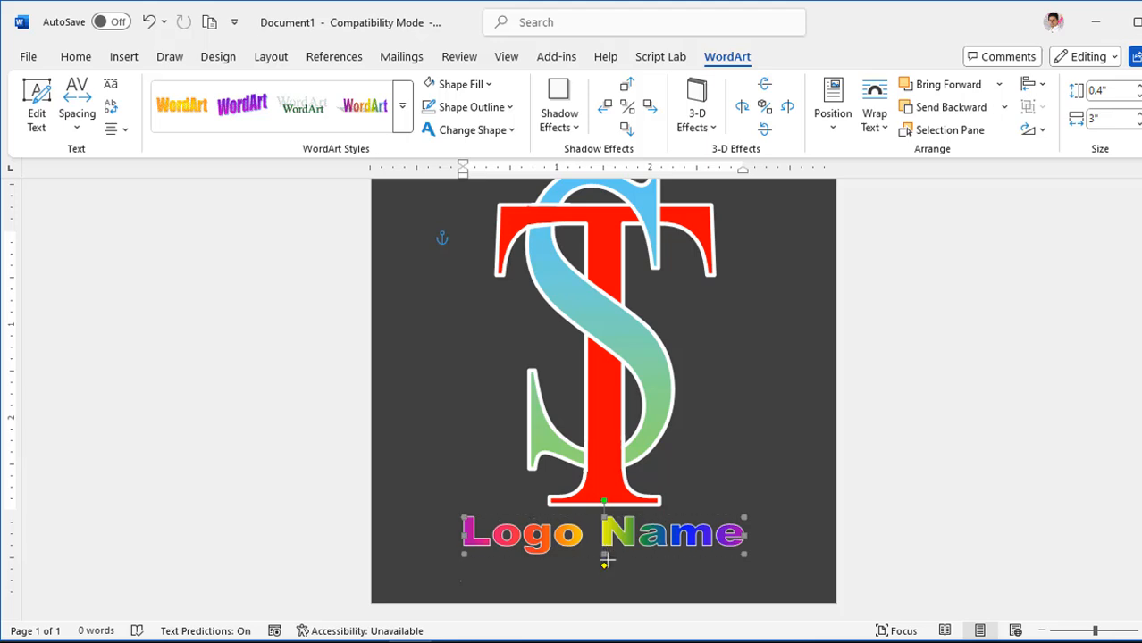
{"action": "left_click_drag", "start_coordinate": [607, 560], "coordinate": [607, 561]}
Step: Nudge the caption slightly down to leave a gap below the T's base, and deselect it
{"action": "key", "text": "Down"}
{"action": "key", "text": "Down"}
{"action": "key", "text": "Down"}
{"action": "key", "text": "Down"}
{"action": "key", "text": "Down"}
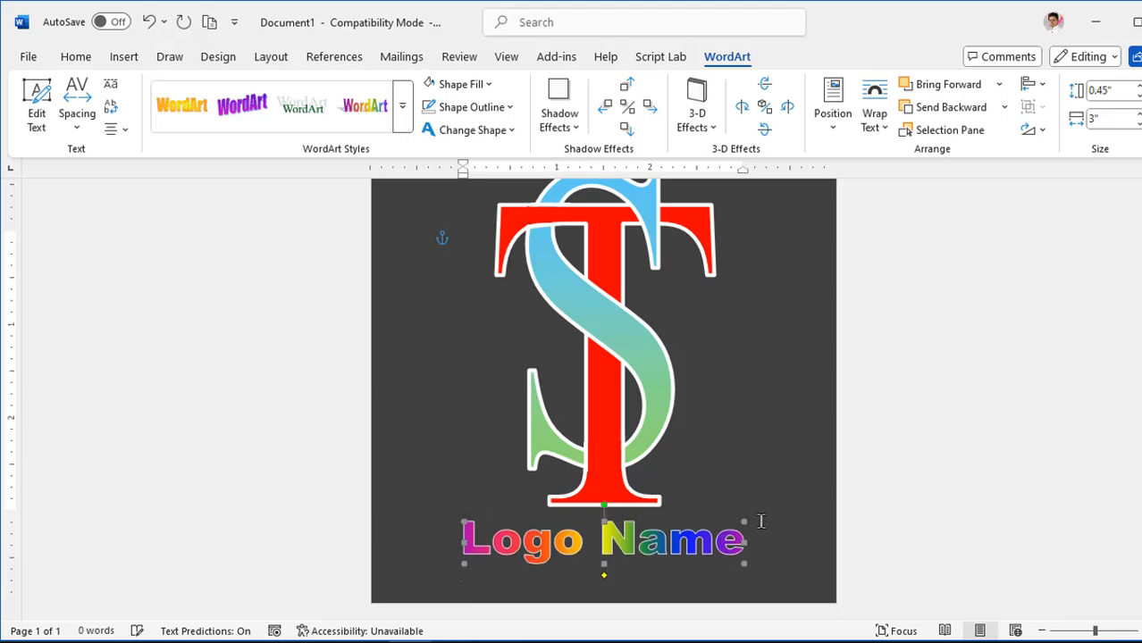
{"action": "left_click", "coordinate": [736, 467]}
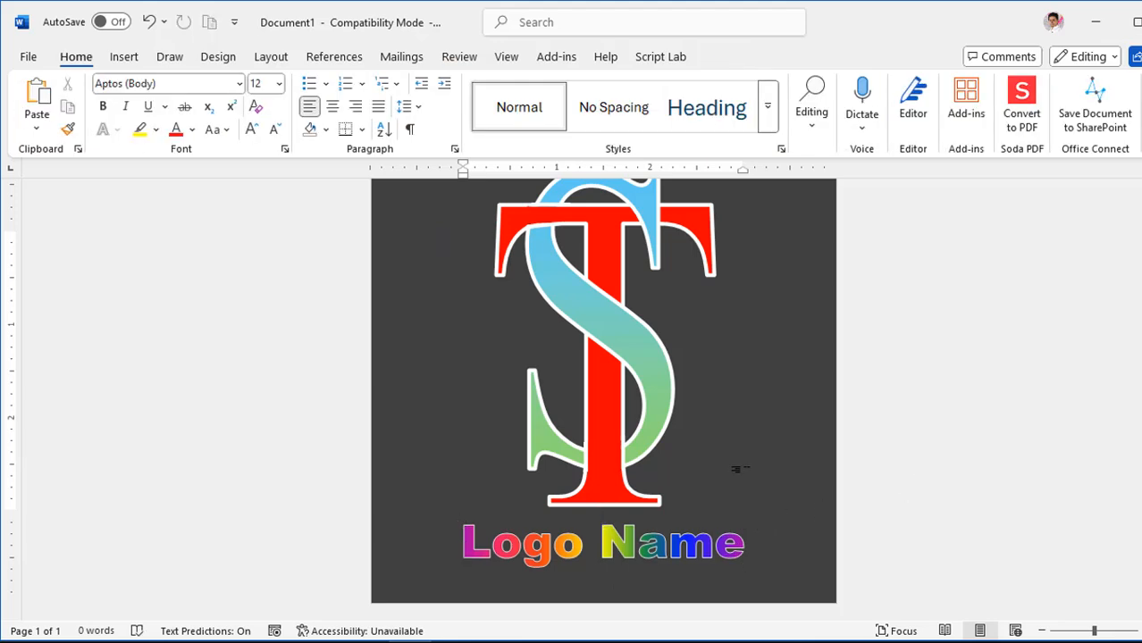
{"action": "scroll", "coordinate": [736, 467], "scroll_direction": "down", "scroll_amount": 1, "text": "ctrl"}
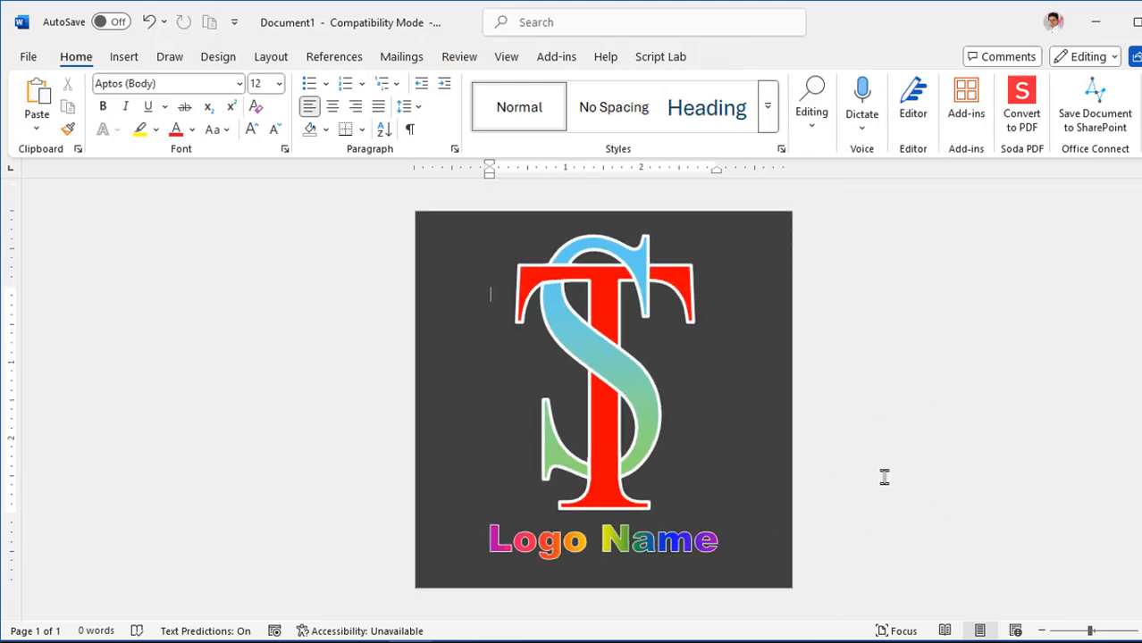